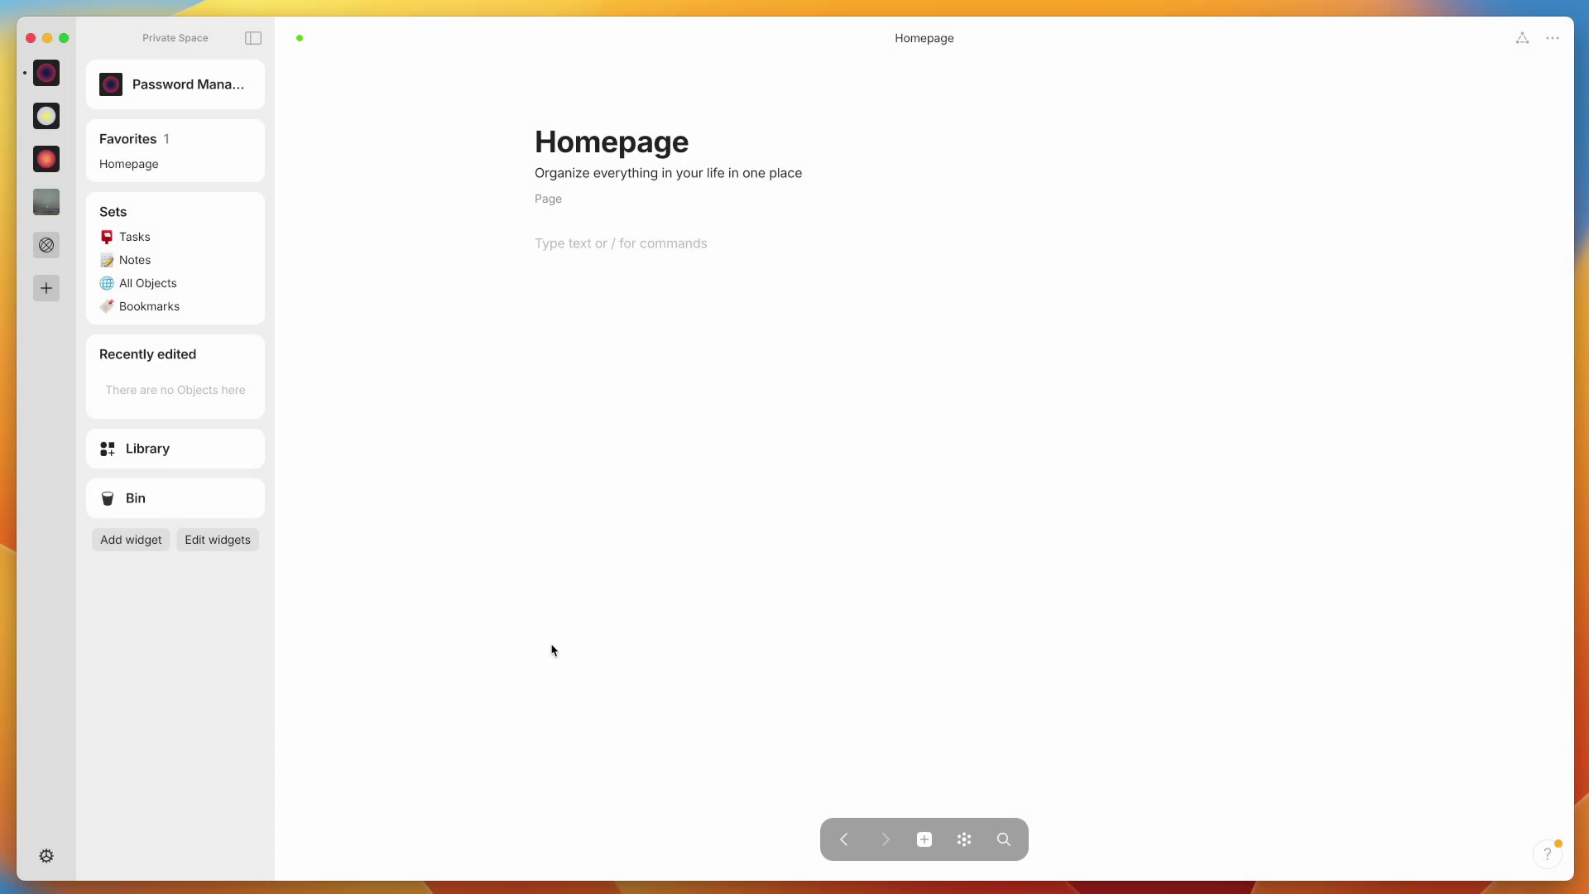
# Open the Library of object types and look at the Image type's details
pyautogui.click(182, 454)
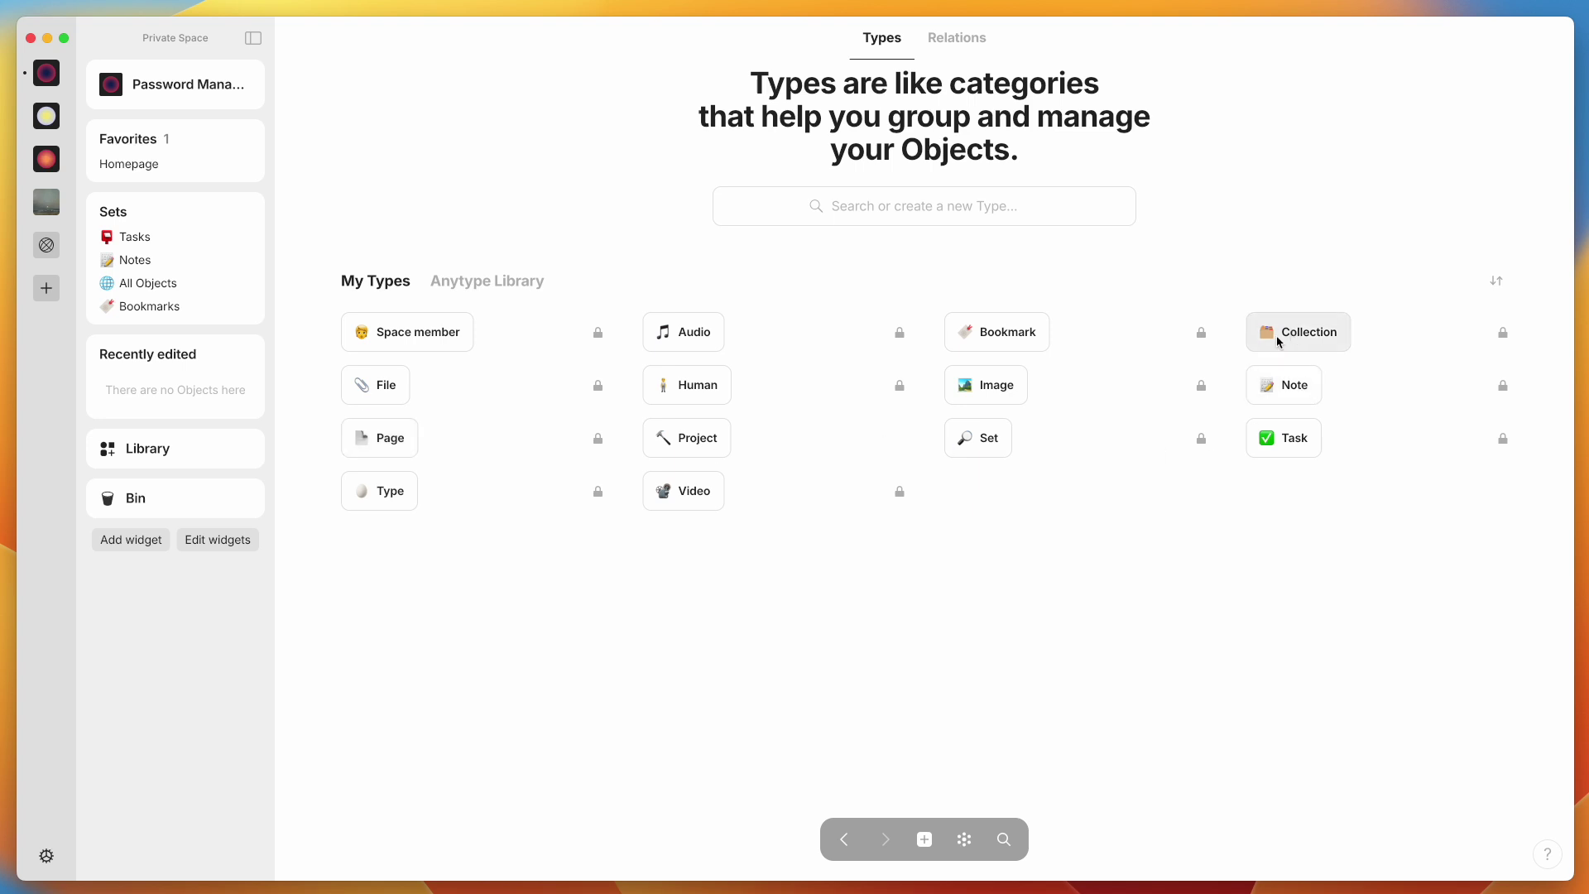
pyautogui.click(967, 386)
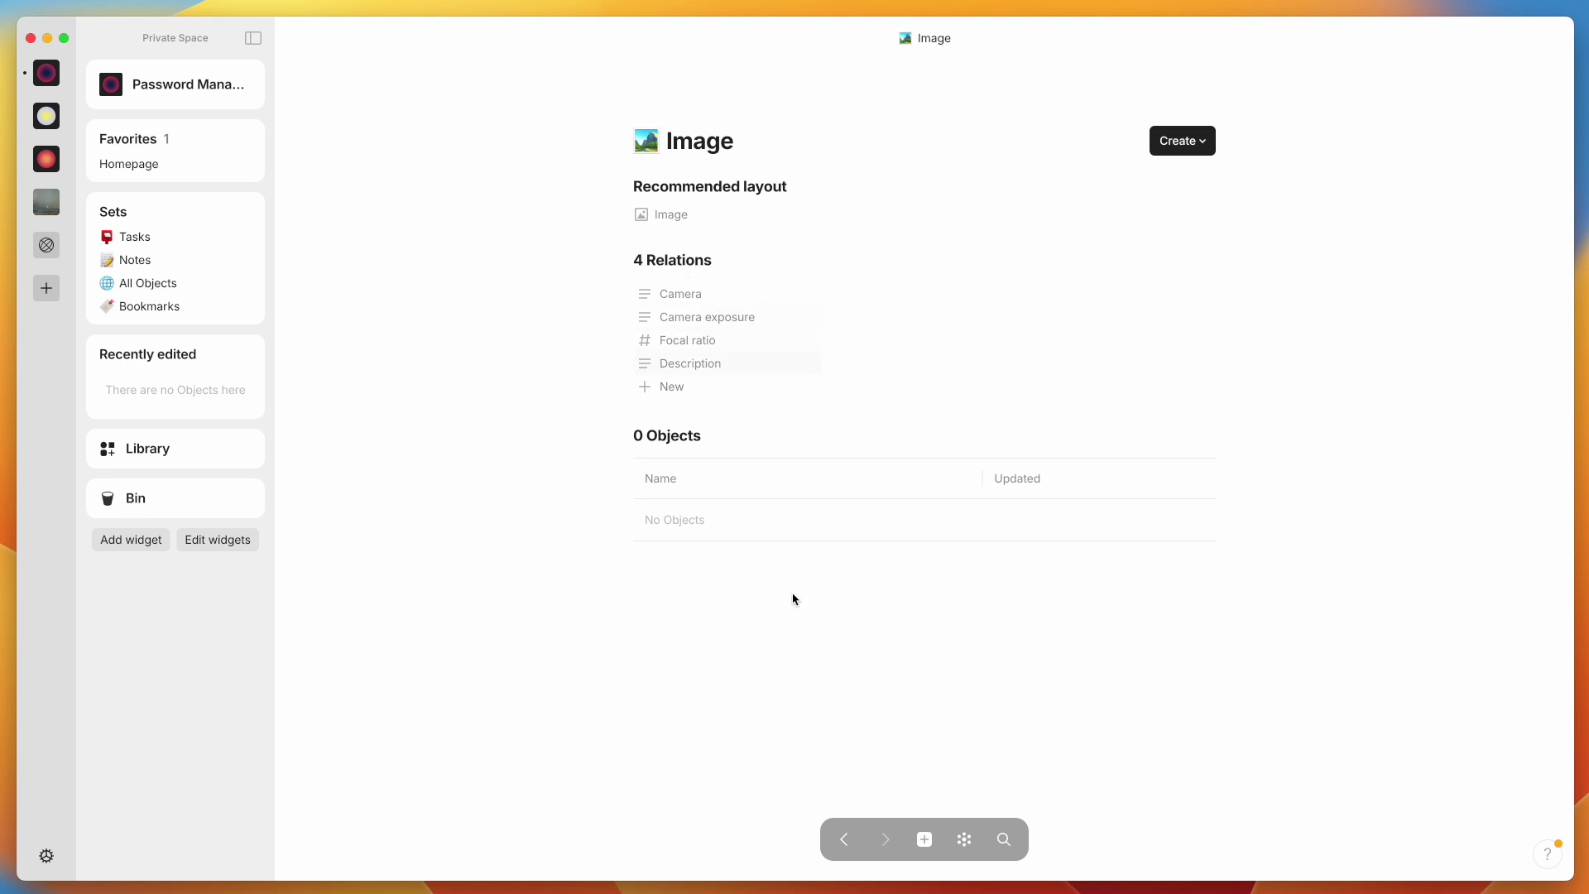
pyautogui.click(844, 839)
# Inspect the Page type, including its Tag relation, and the Project type, then return to Types
pyautogui.click(387, 451)
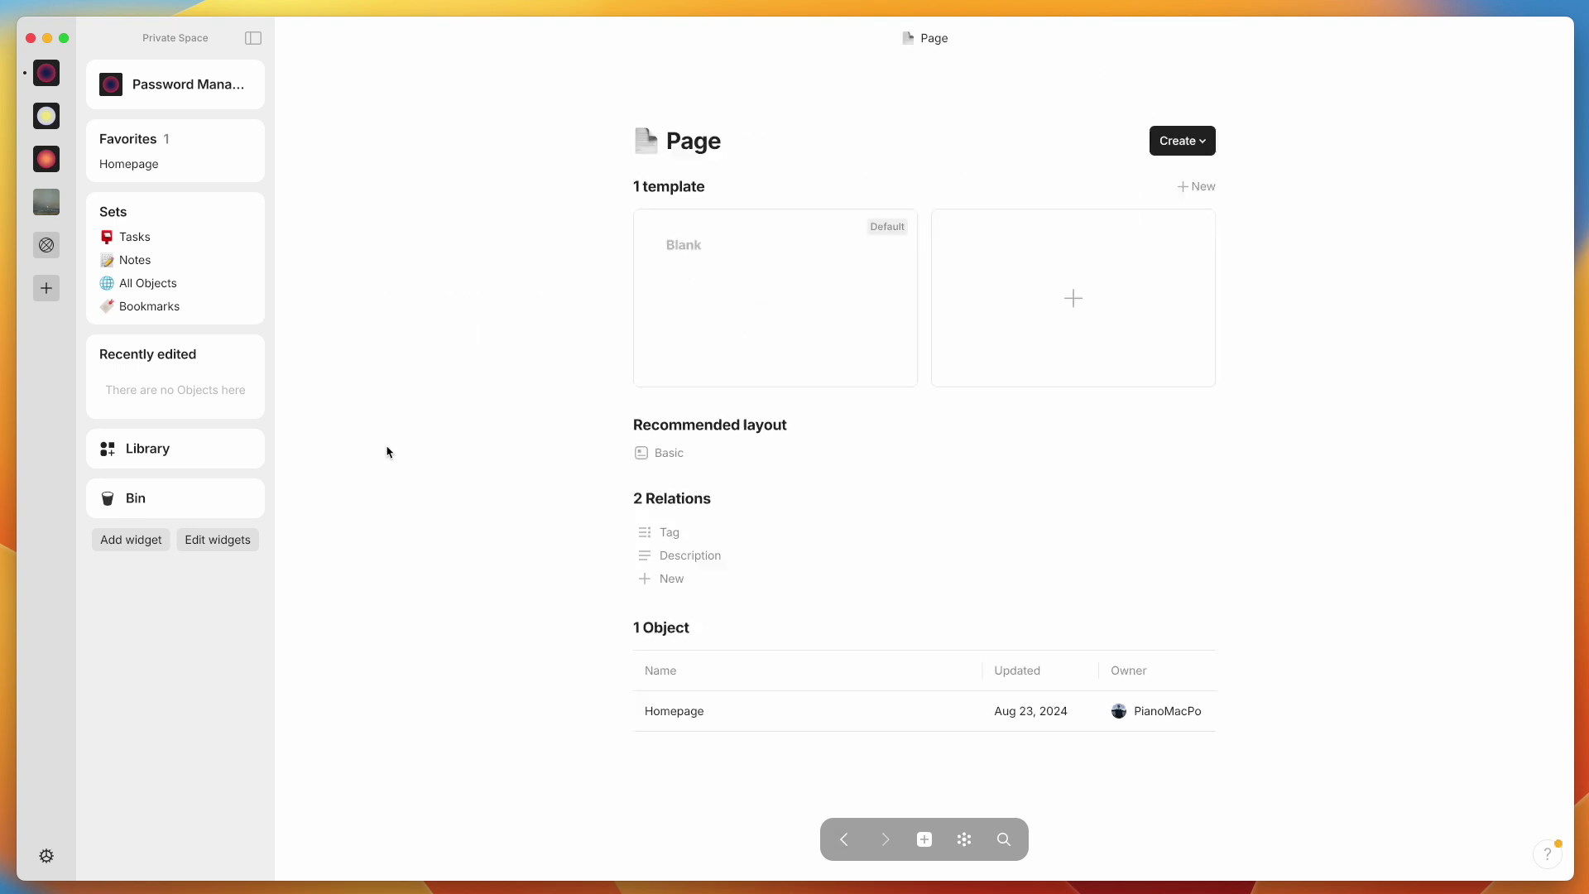
pyautogui.click(665, 534)
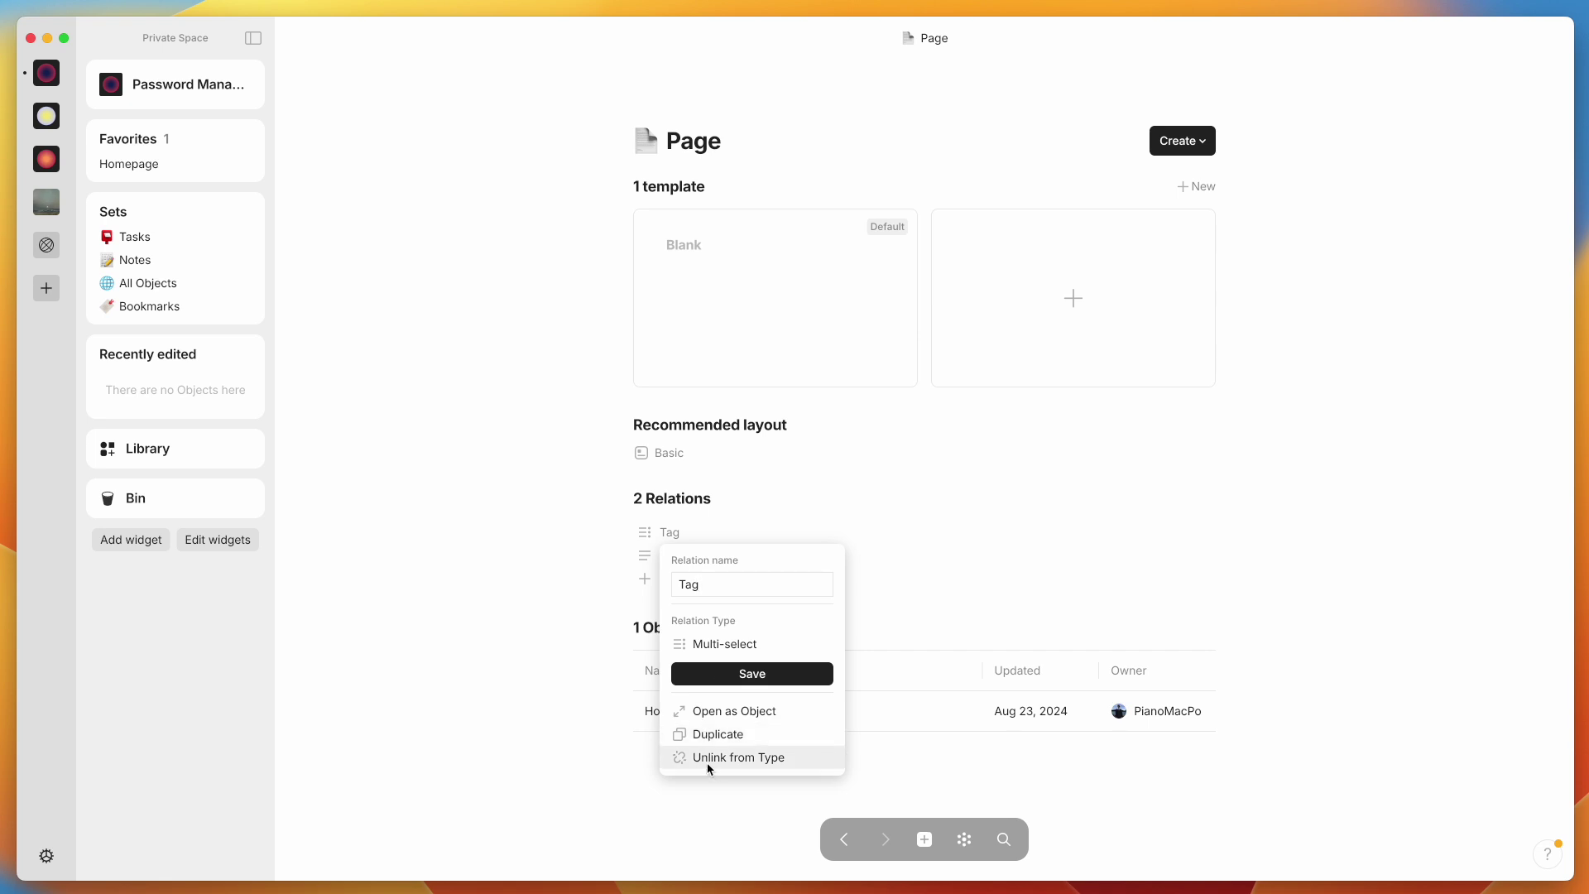
pyautogui.click(525, 734)
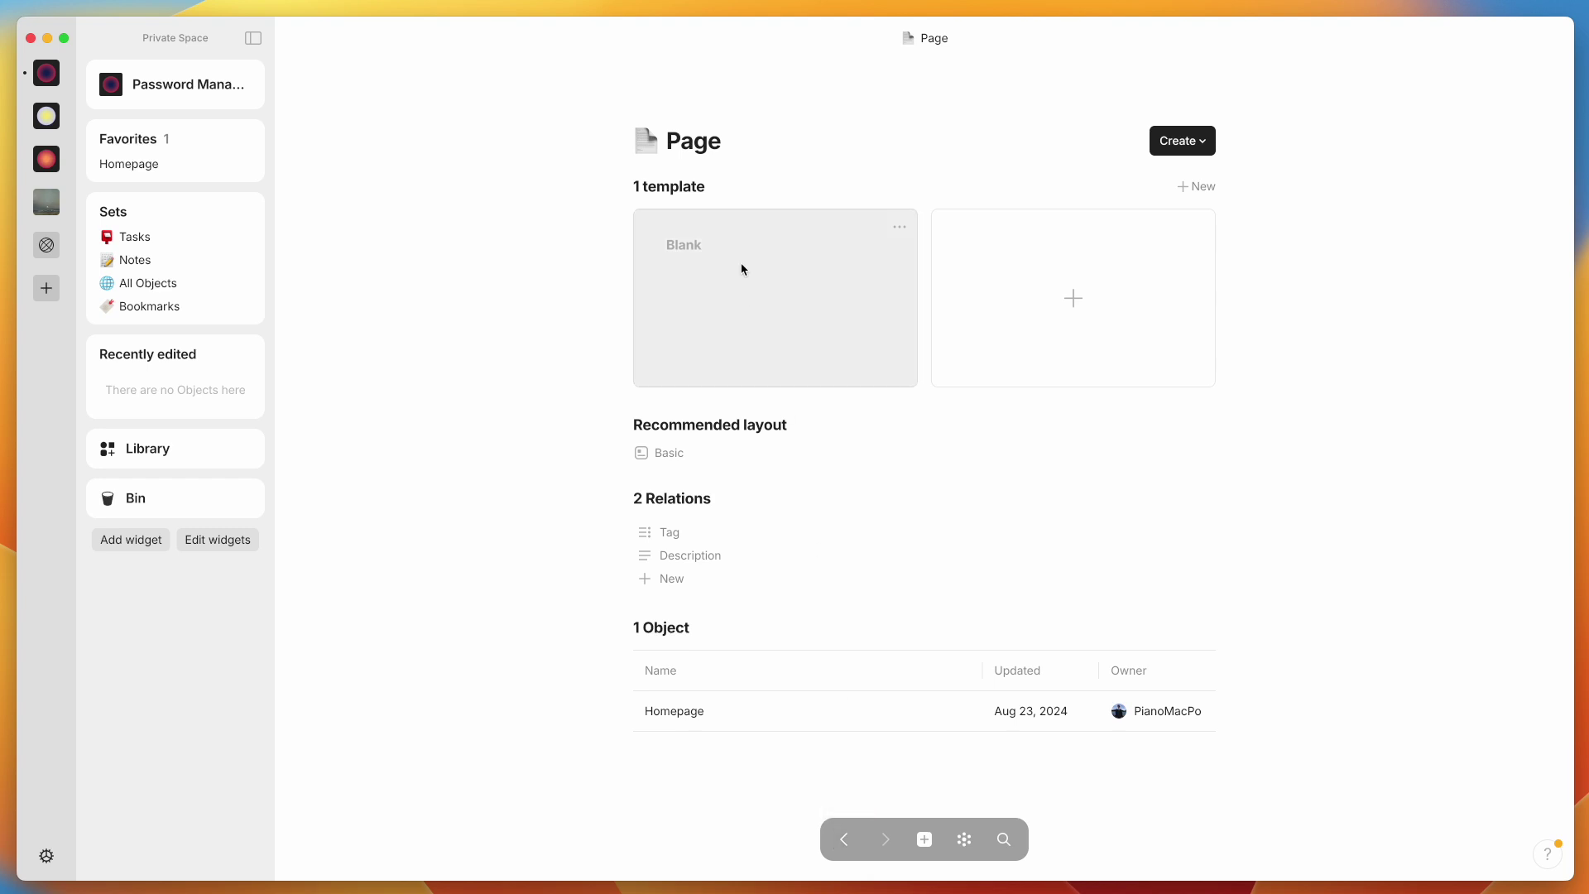
pyautogui.click(844, 840)
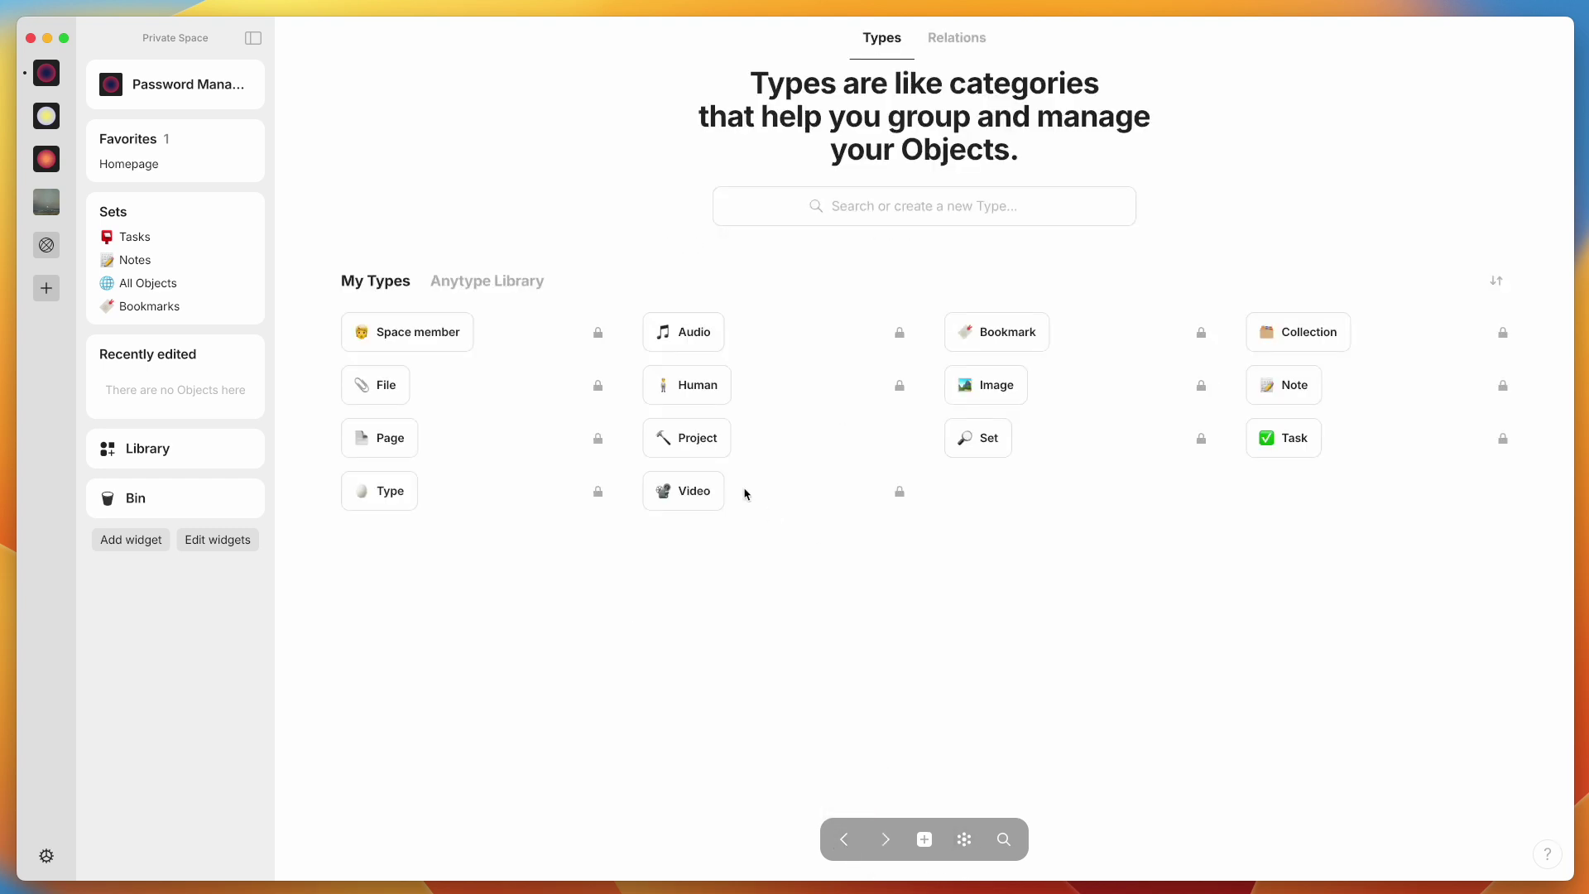
pyautogui.click(722, 446)
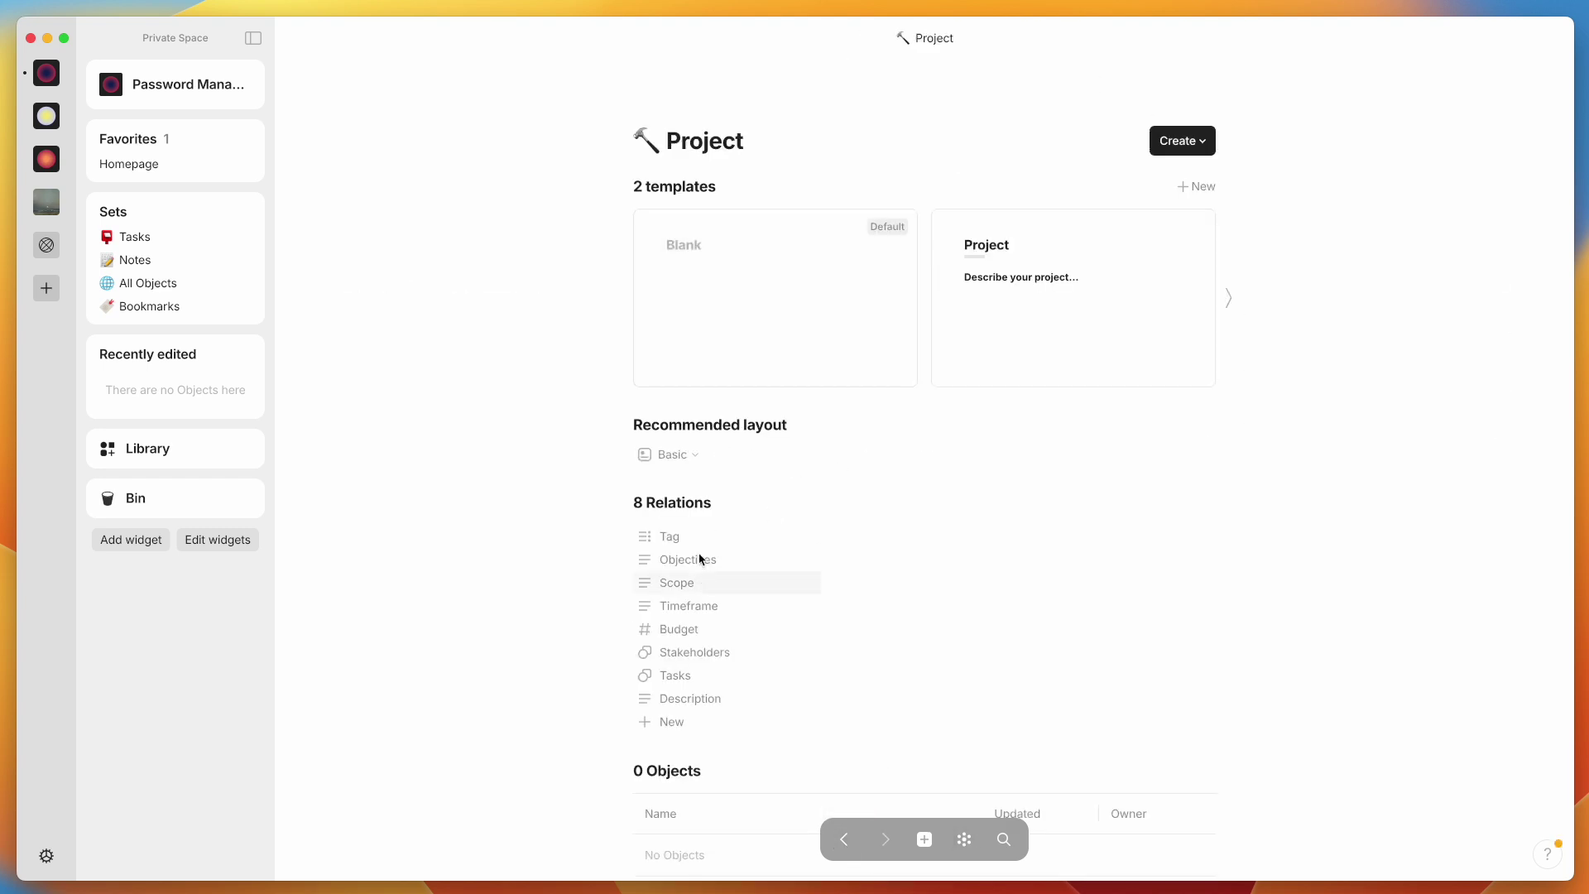
pyautogui.click(844, 839)
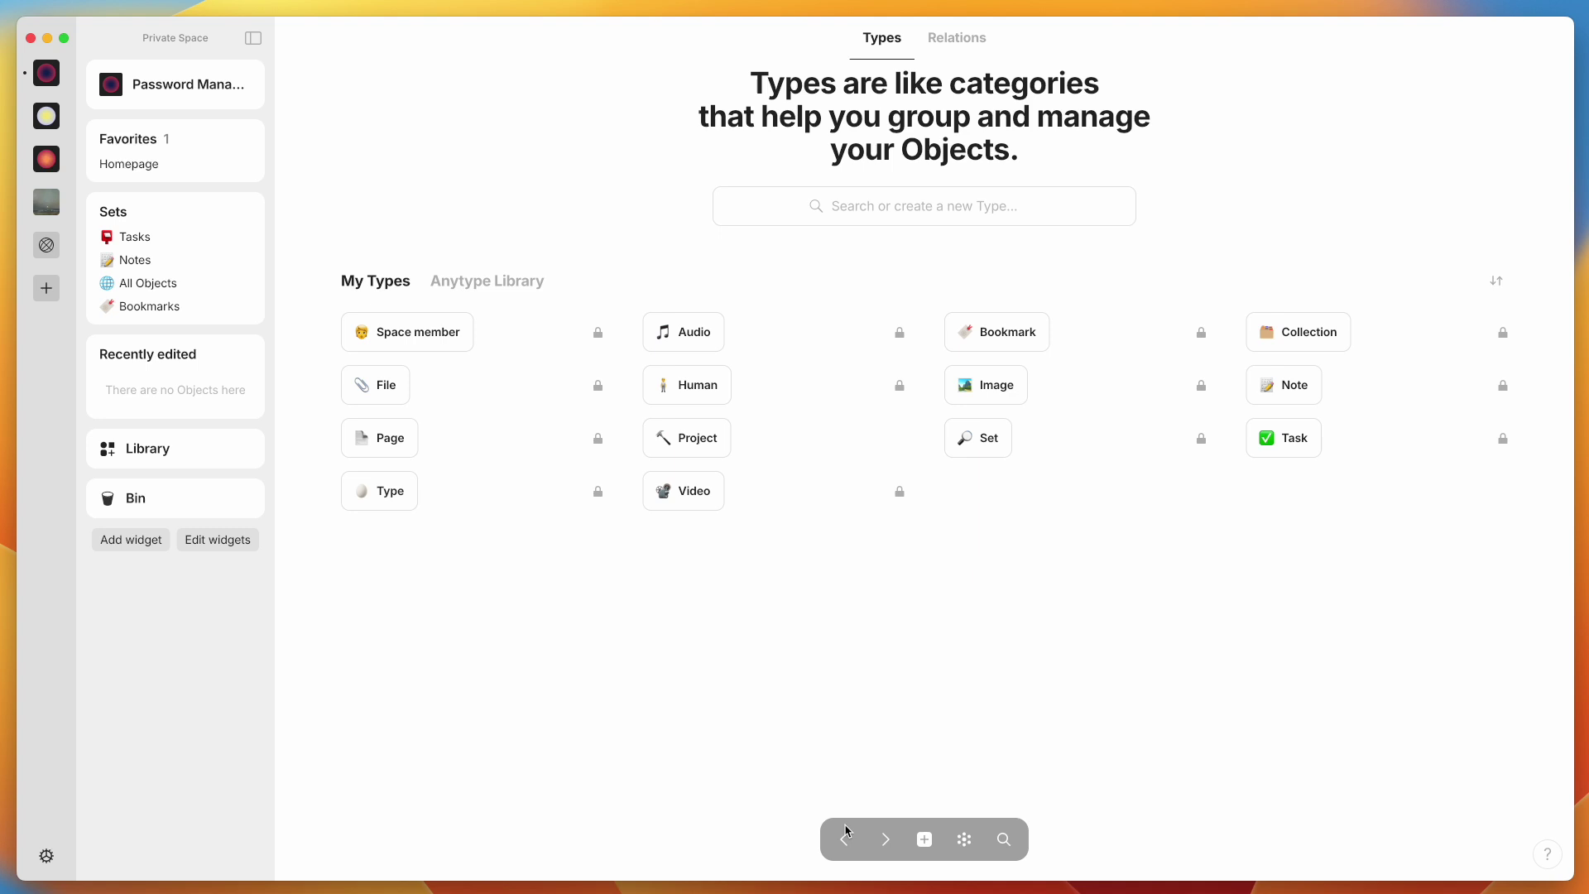
# Create a new object type named Password from the Types search box
pyautogui.click(892, 205)
pyautogui.write('Pa')
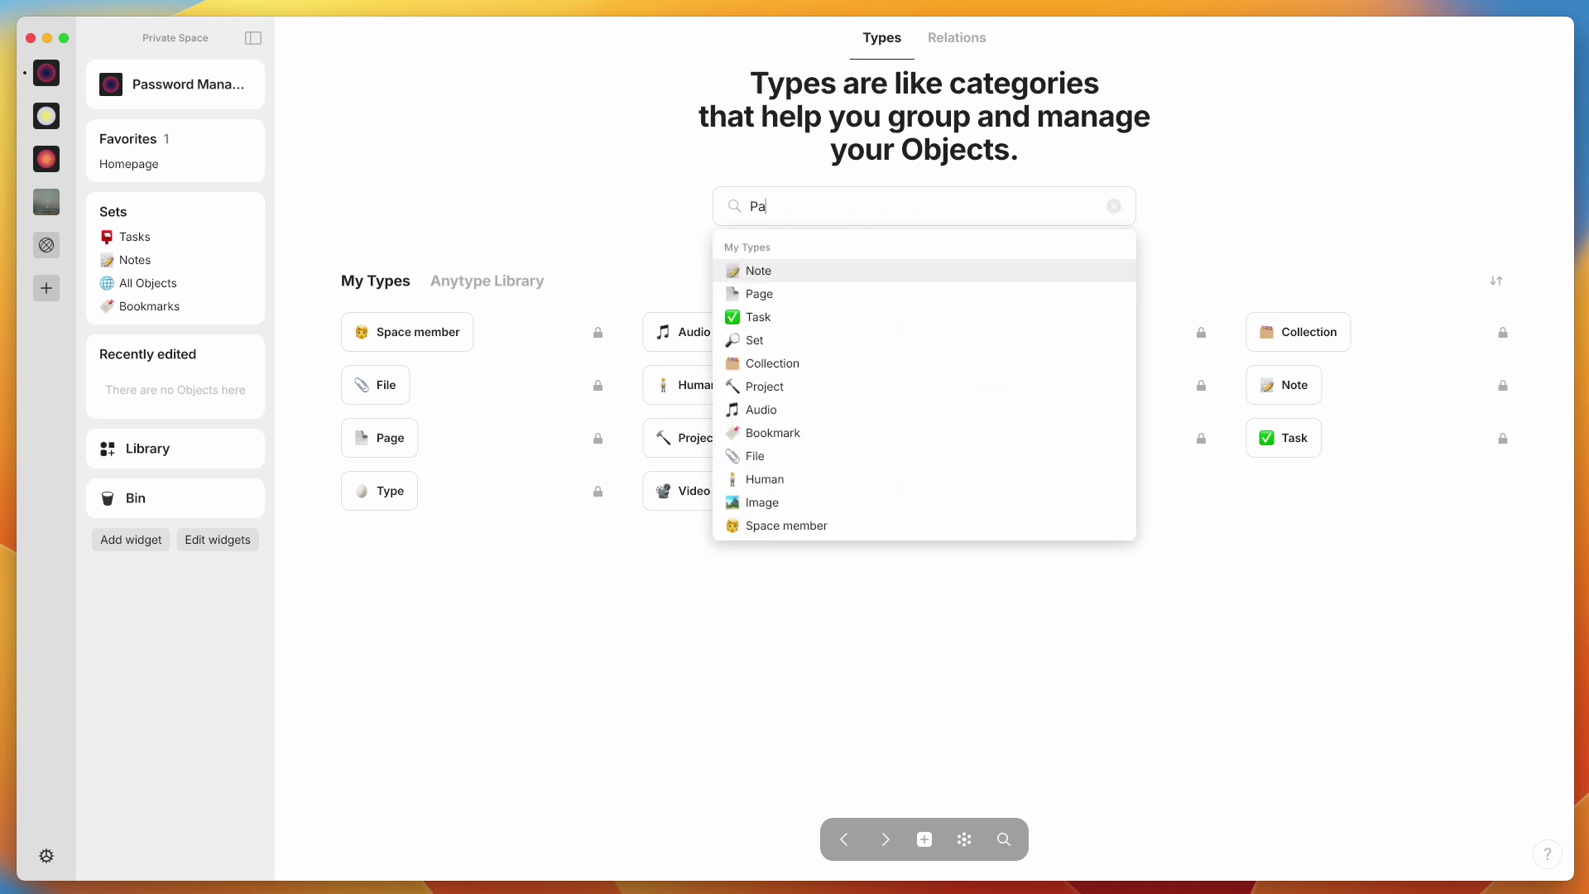
pyautogui.write('ssword')
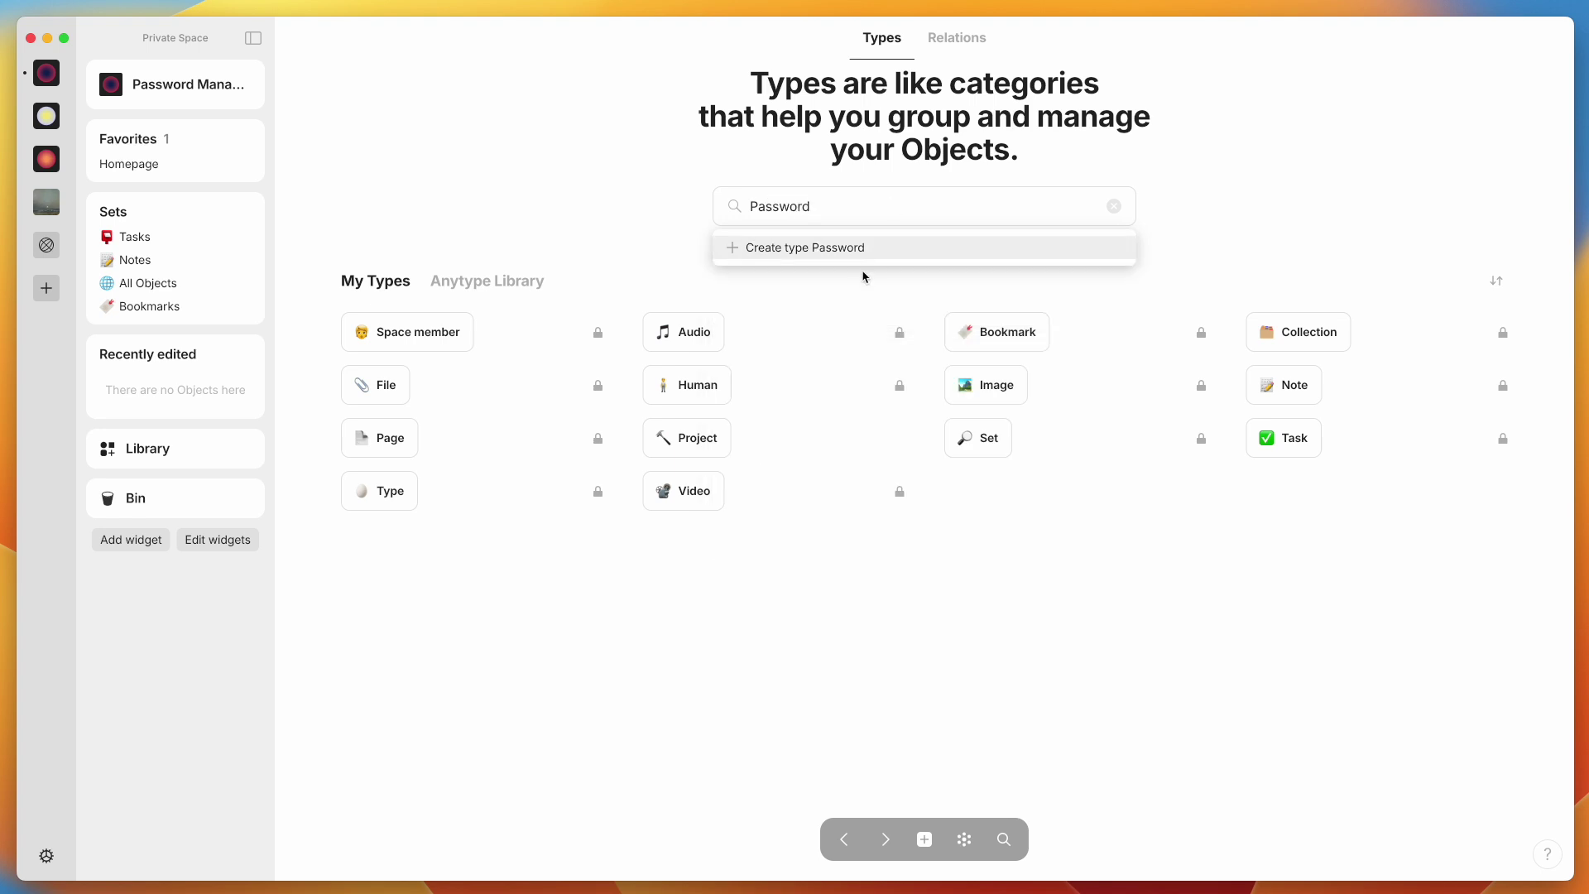
pyautogui.click(860, 250)
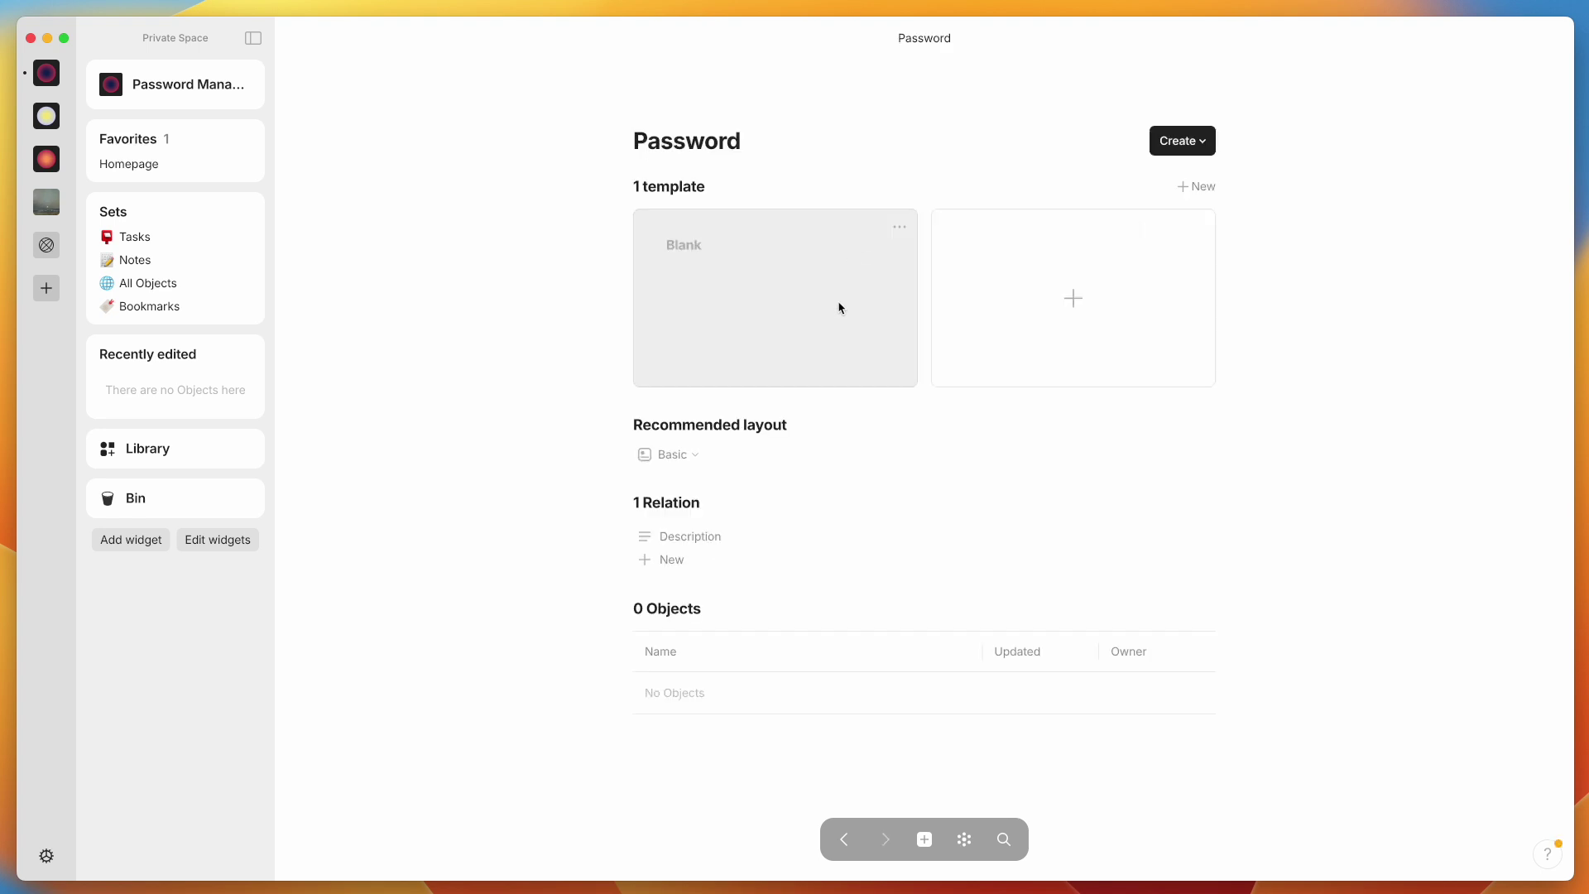
# Give the Password type the 🔐 lock-and-key emoji icon, found by searching 'key'
pyautogui.click(658, 108)
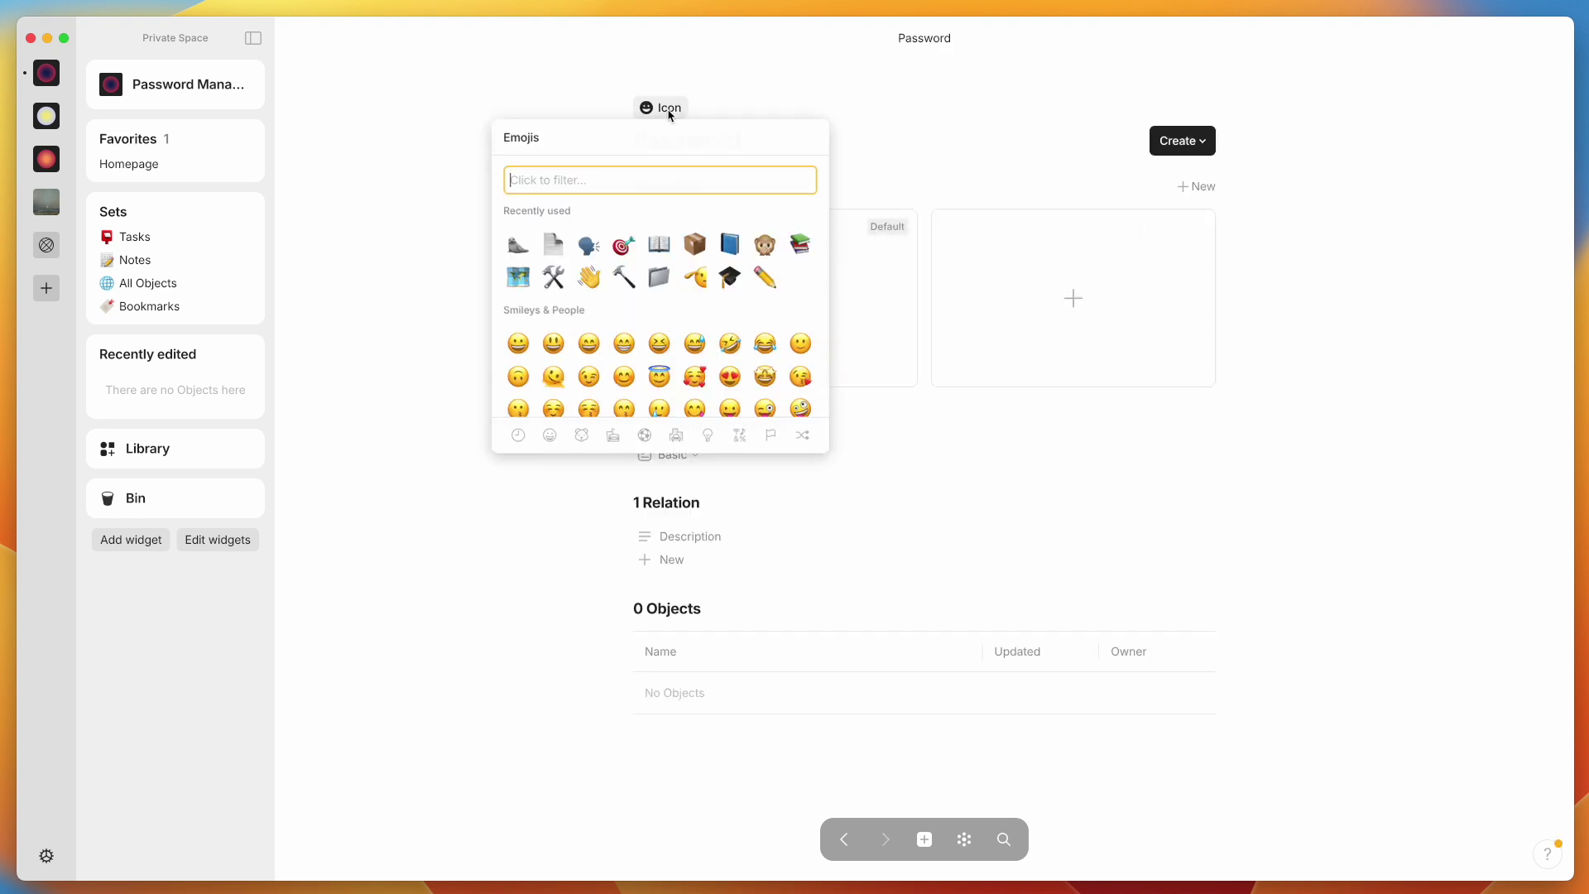
pyautogui.write('key')
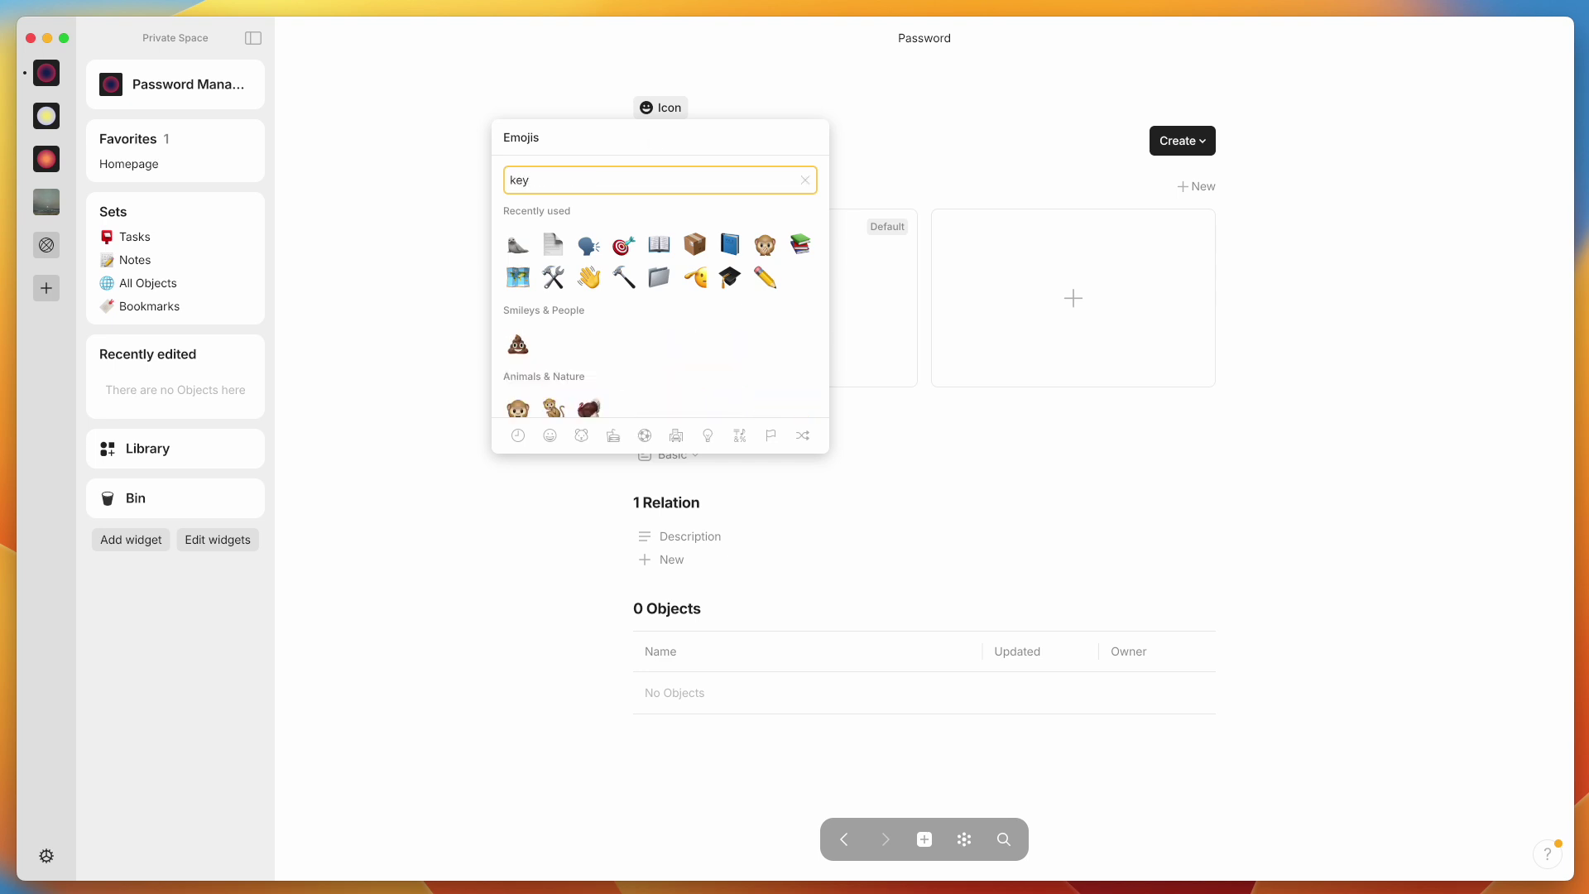
pyautogui.scroll(-5, 660, 323)
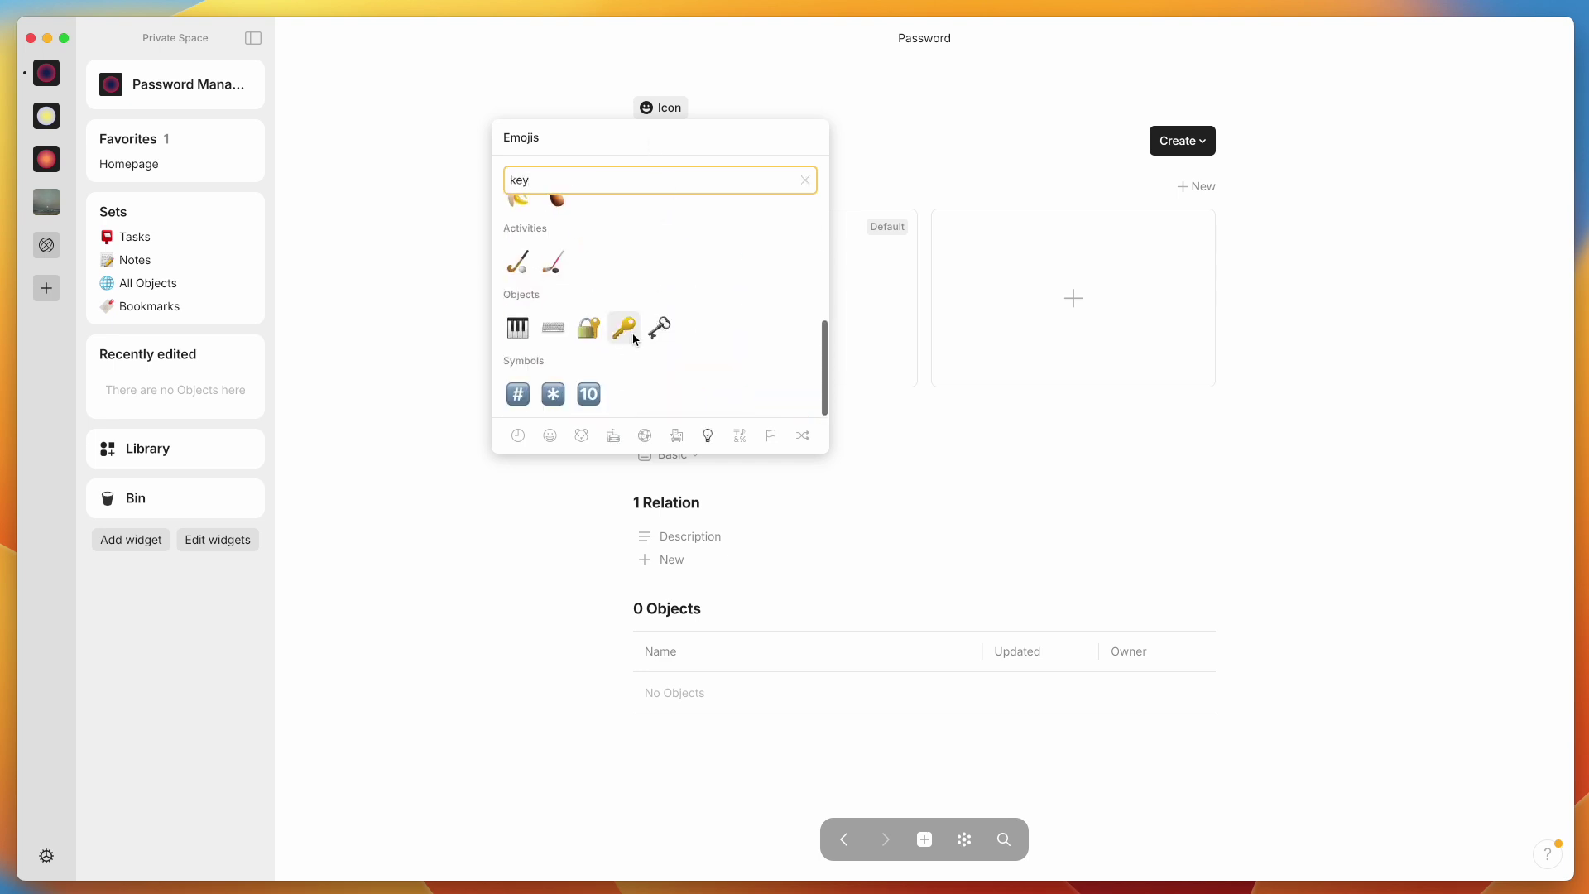
pyautogui.click(589, 328)
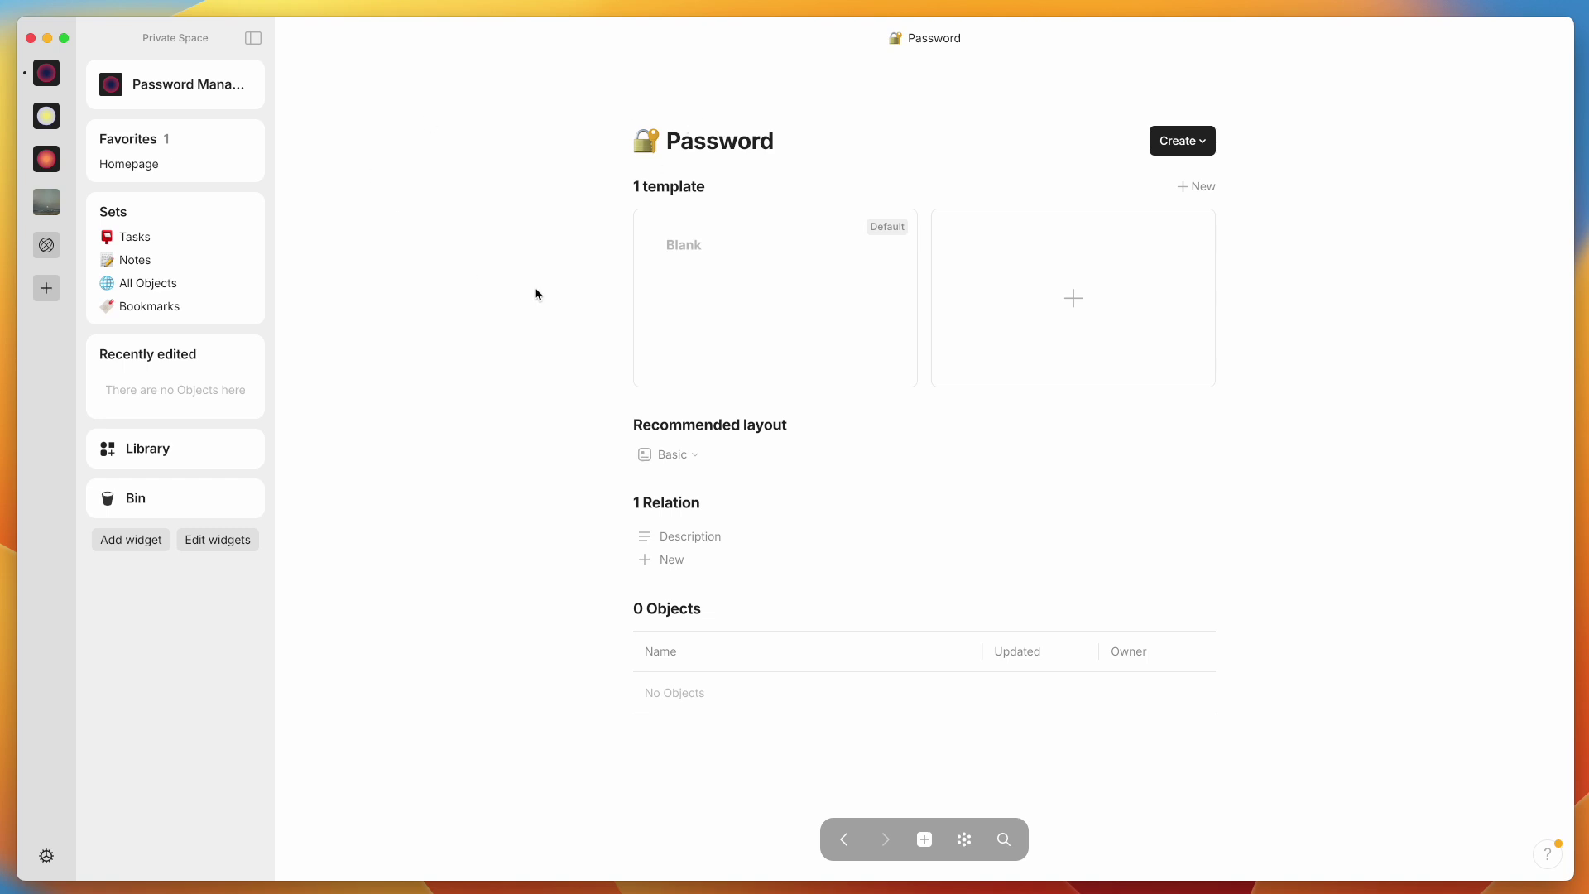
# Create a new Username relation of type Text on the Password type
pyautogui.click(666, 561)
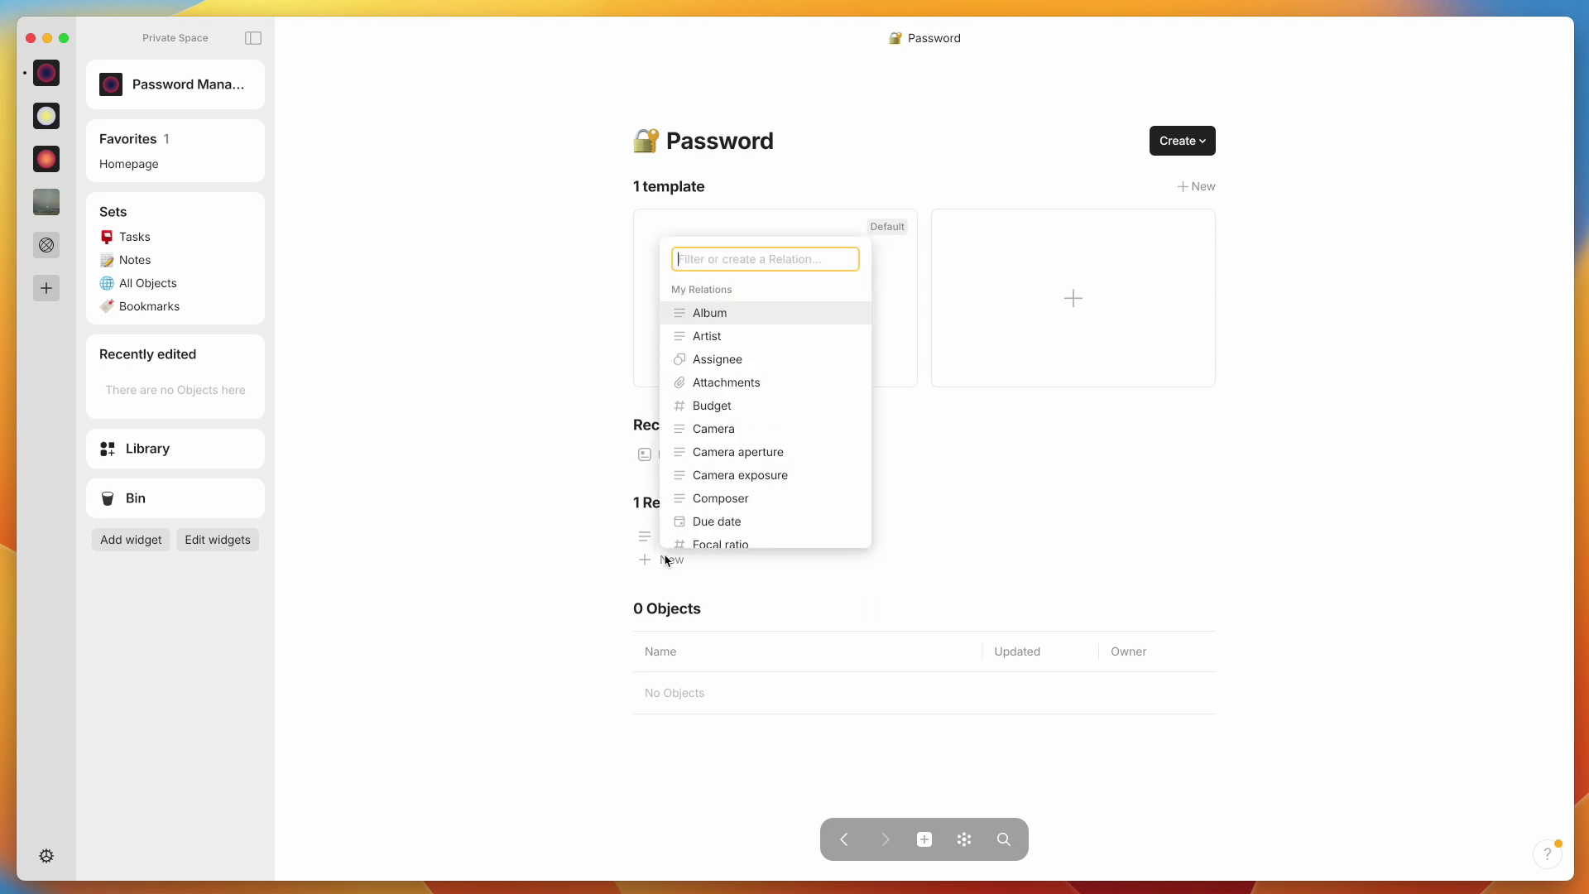
pyautogui.write('Username')
pyautogui.click(708, 624)
pyautogui.moveTo(943, 669)
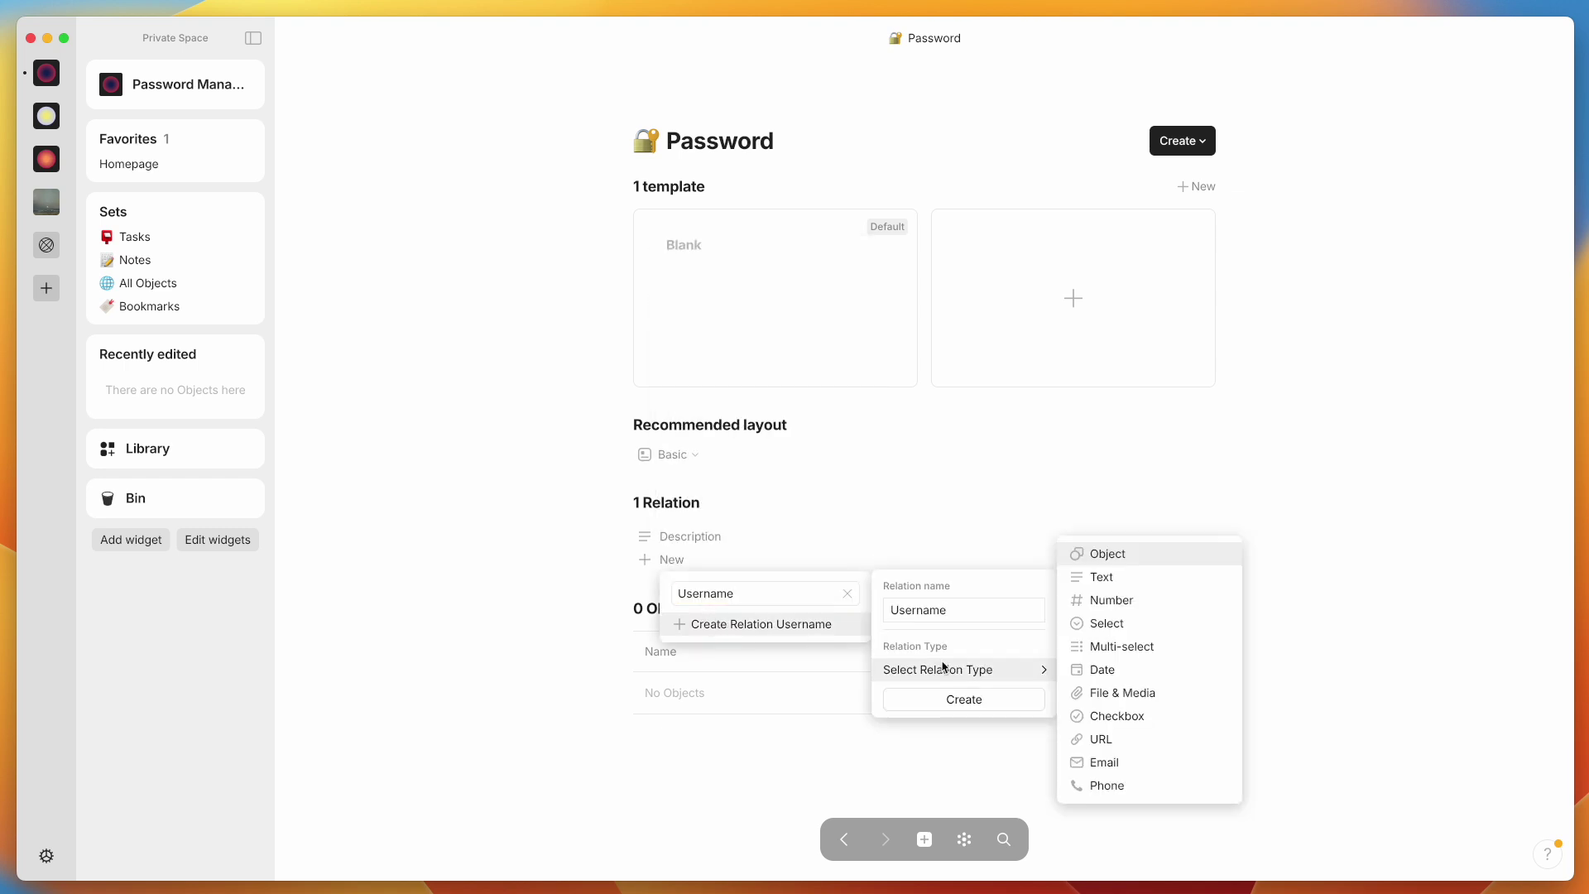
pyautogui.click(1143, 578)
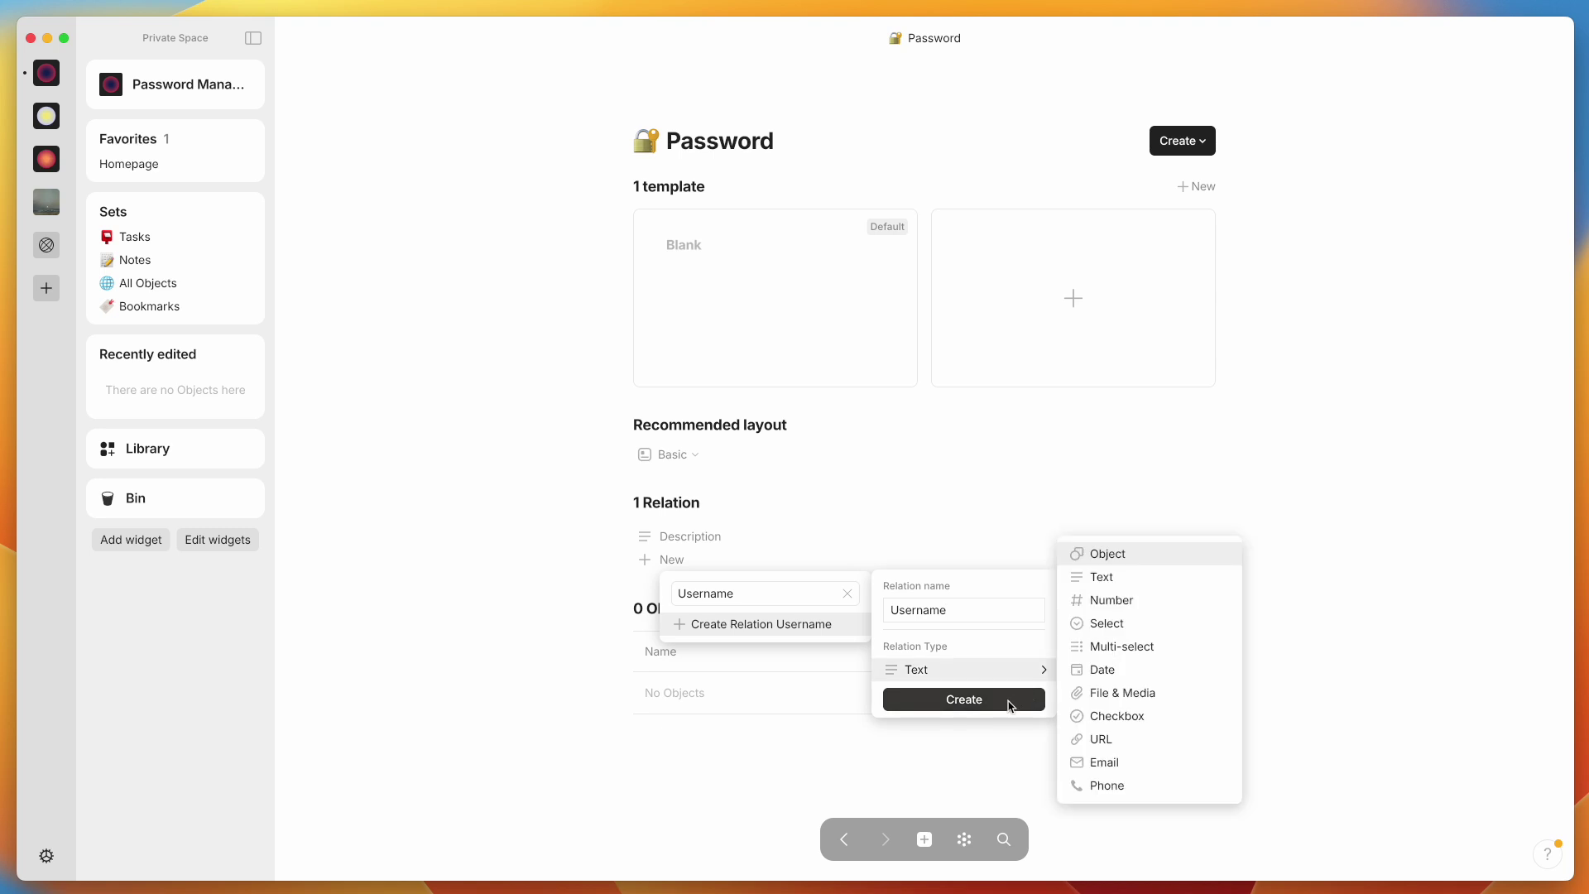
pyautogui.click(1009, 704)
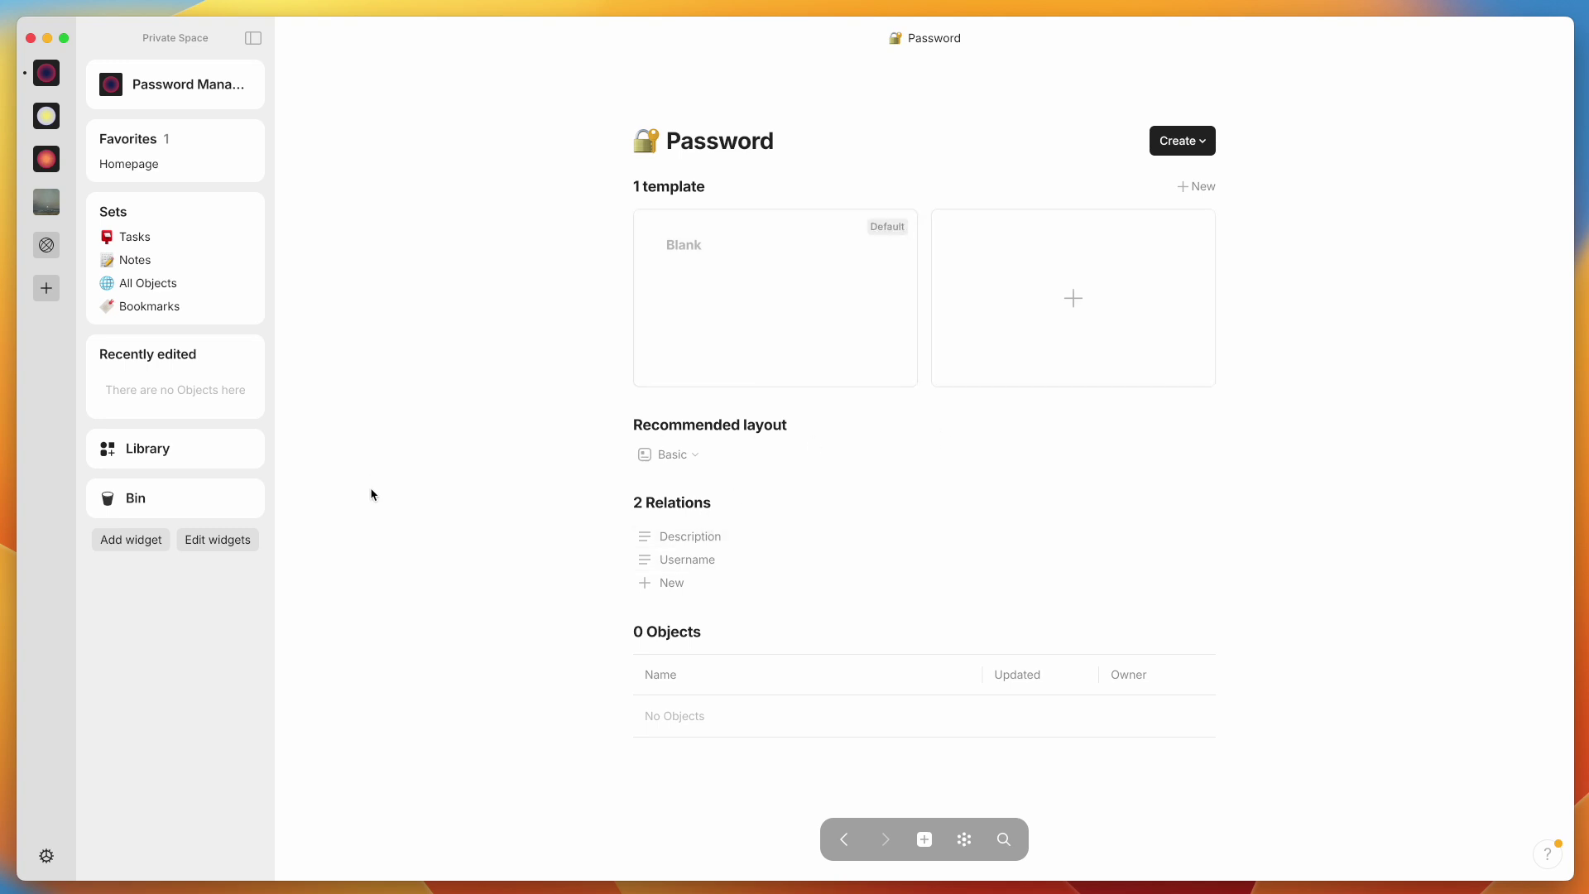
# Start a new Password template with three toggle blocks: Username, Password and Info
pyautogui.click(1045, 308)
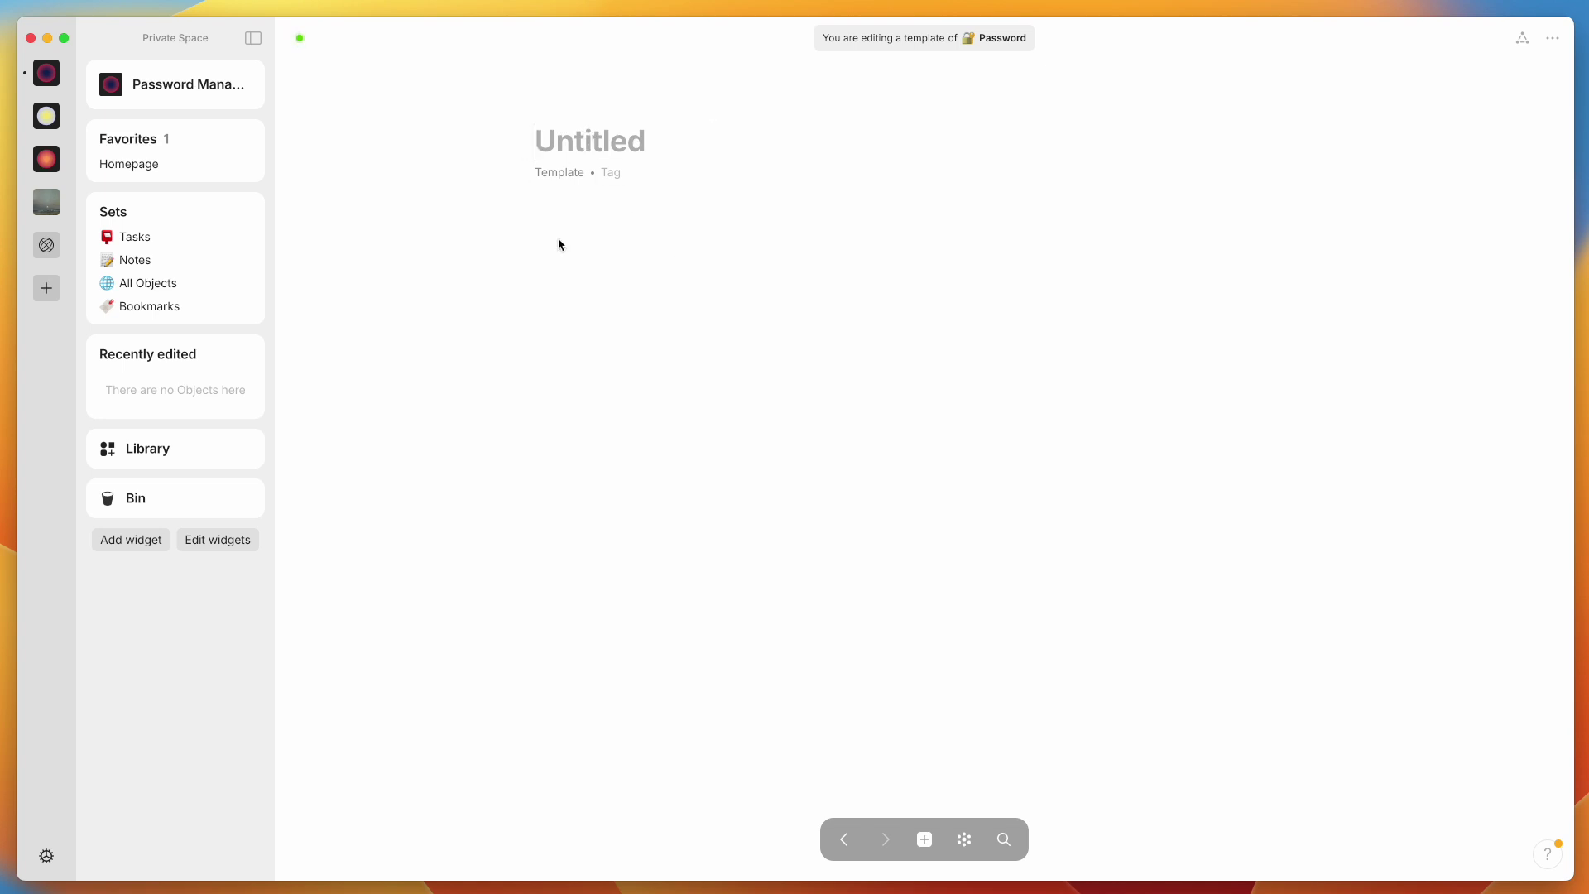
pyautogui.click(567, 217)
pyautogui.write('/togg')
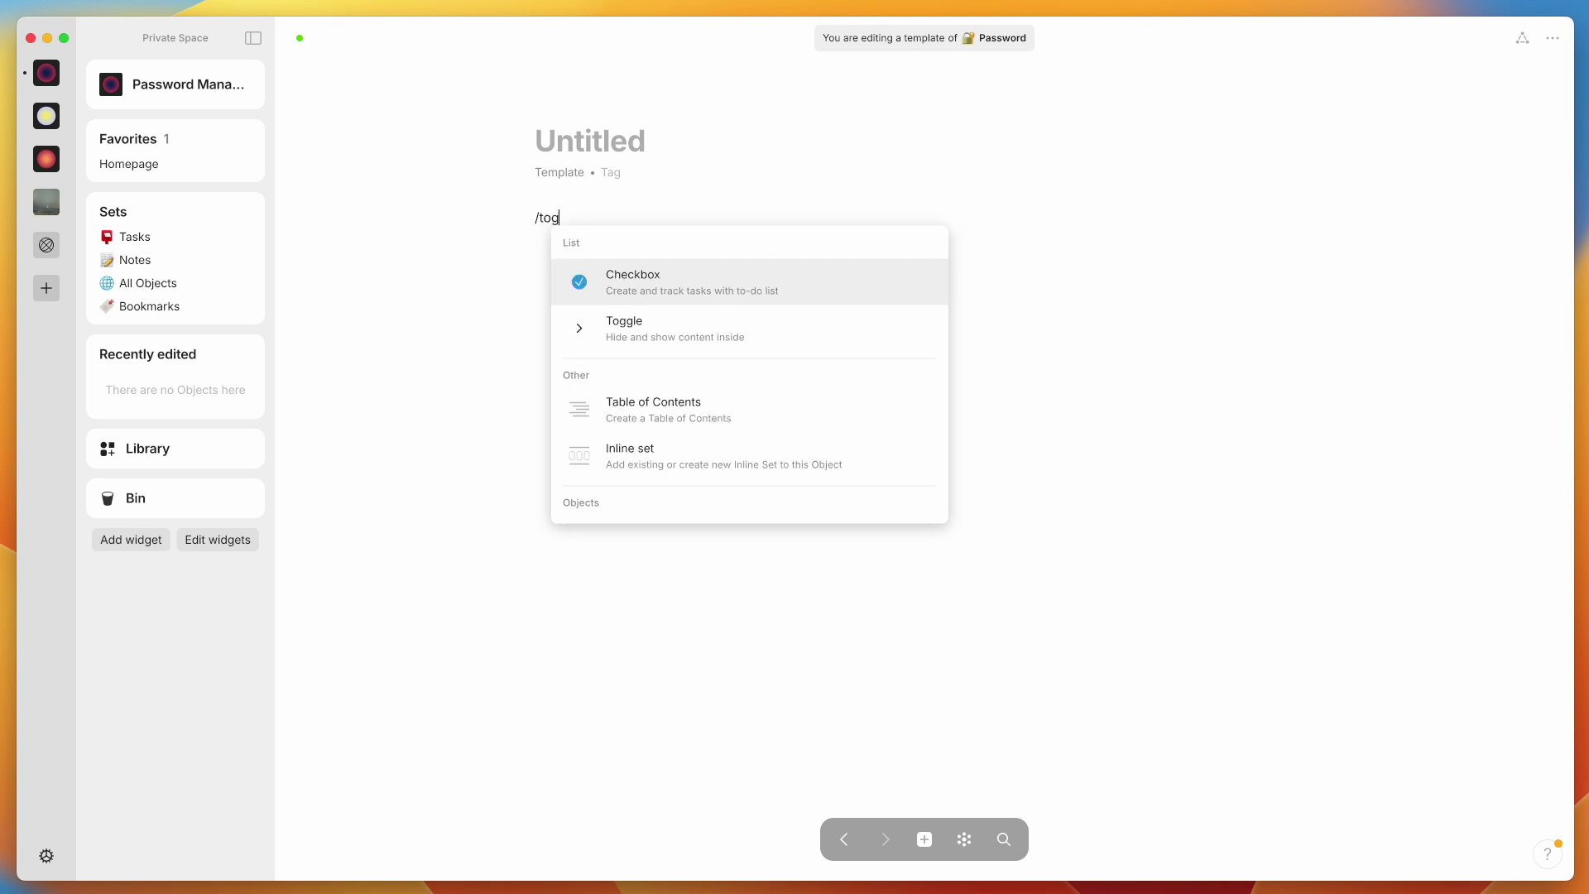
pyautogui.click(677, 270)
pyautogui.write('Username')
pyautogui.press('Return')
pyautogui.write('Password')
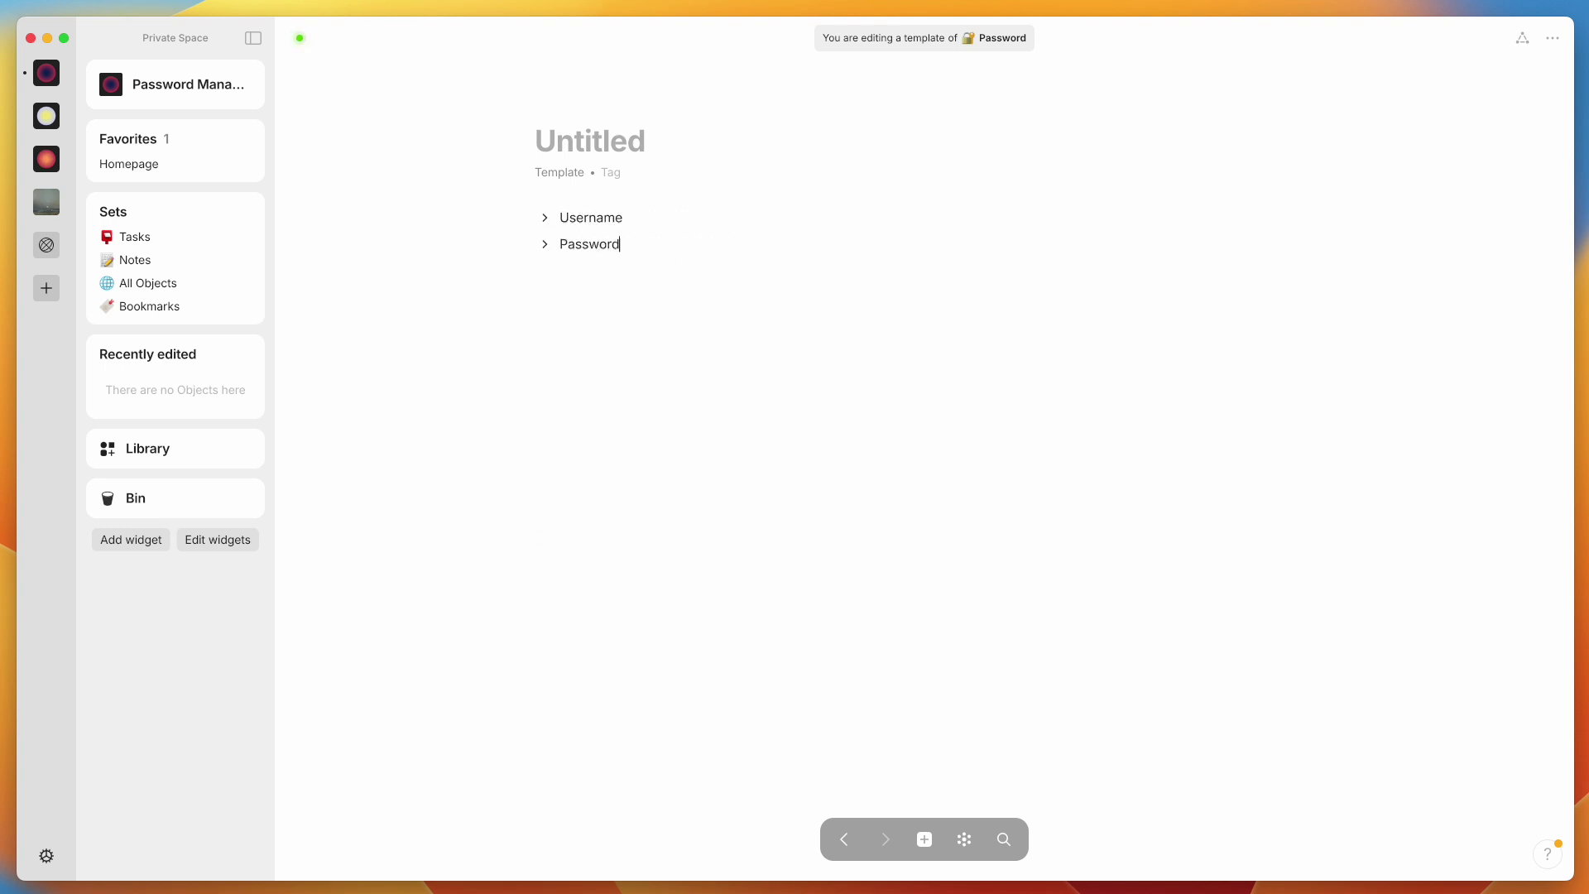
pyautogui.press('Return')
pyautogui.write('Info')
# Highlight the toggle headings: Username in green, Password in red, Info in blue
pyautogui.doubleClick(591, 217)
pyautogui.click(672, 247)
pyautogui.click(657, 511)
pyautogui.doubleClick(589, 271)
pyautogui.click(670, 298)
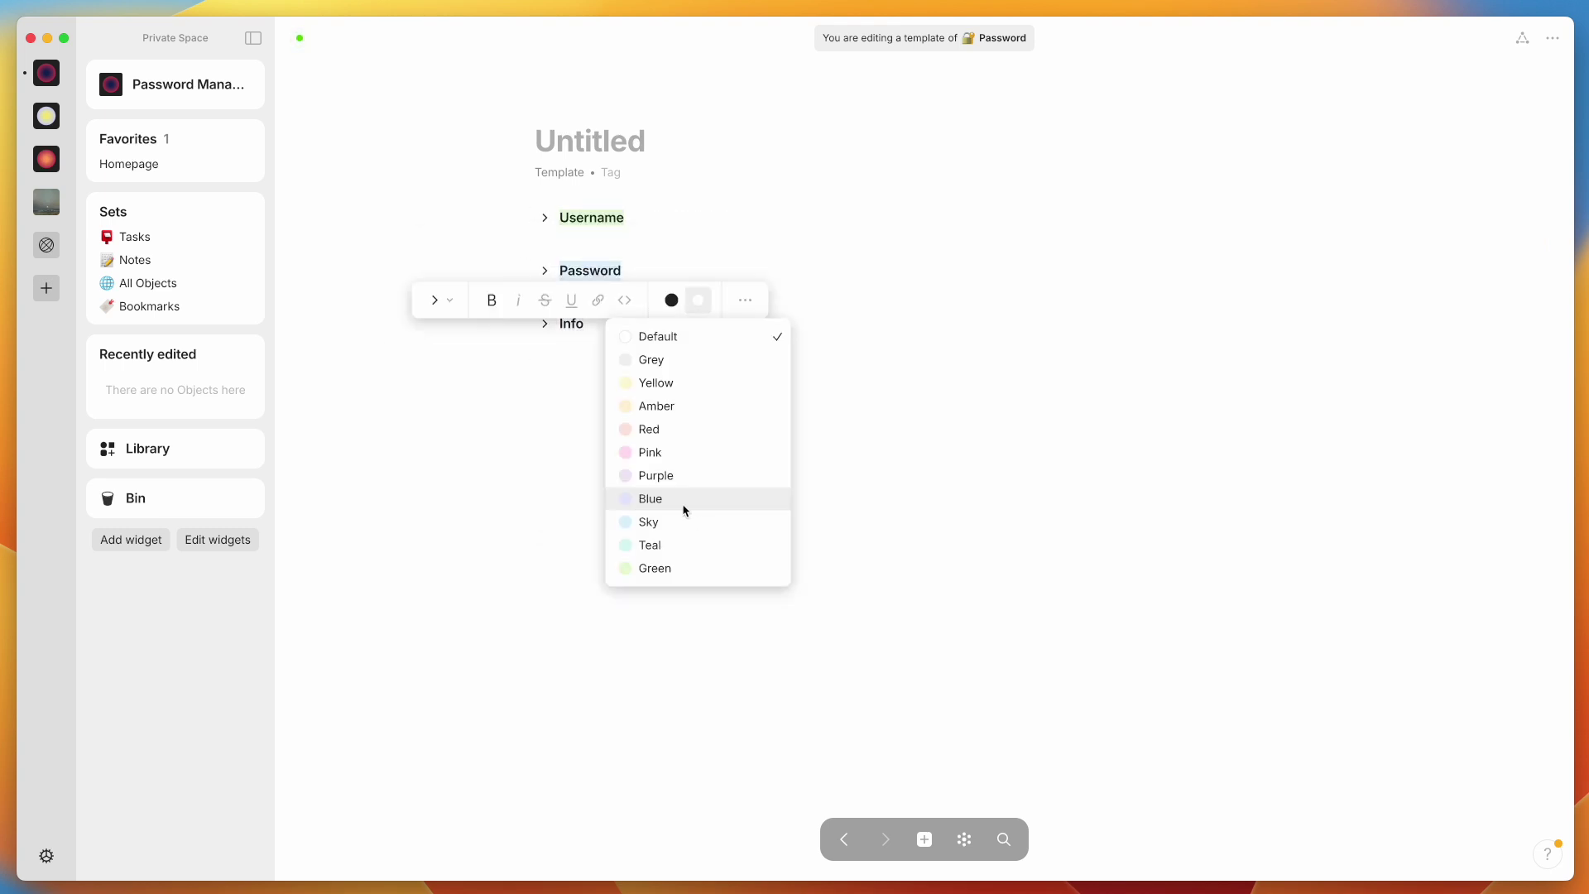
pyautogui.click(654, 426)
pyautogui.doubleClick(571, 323)
pyautogui.click(653, 350)
pyautogui.click(650, 551)
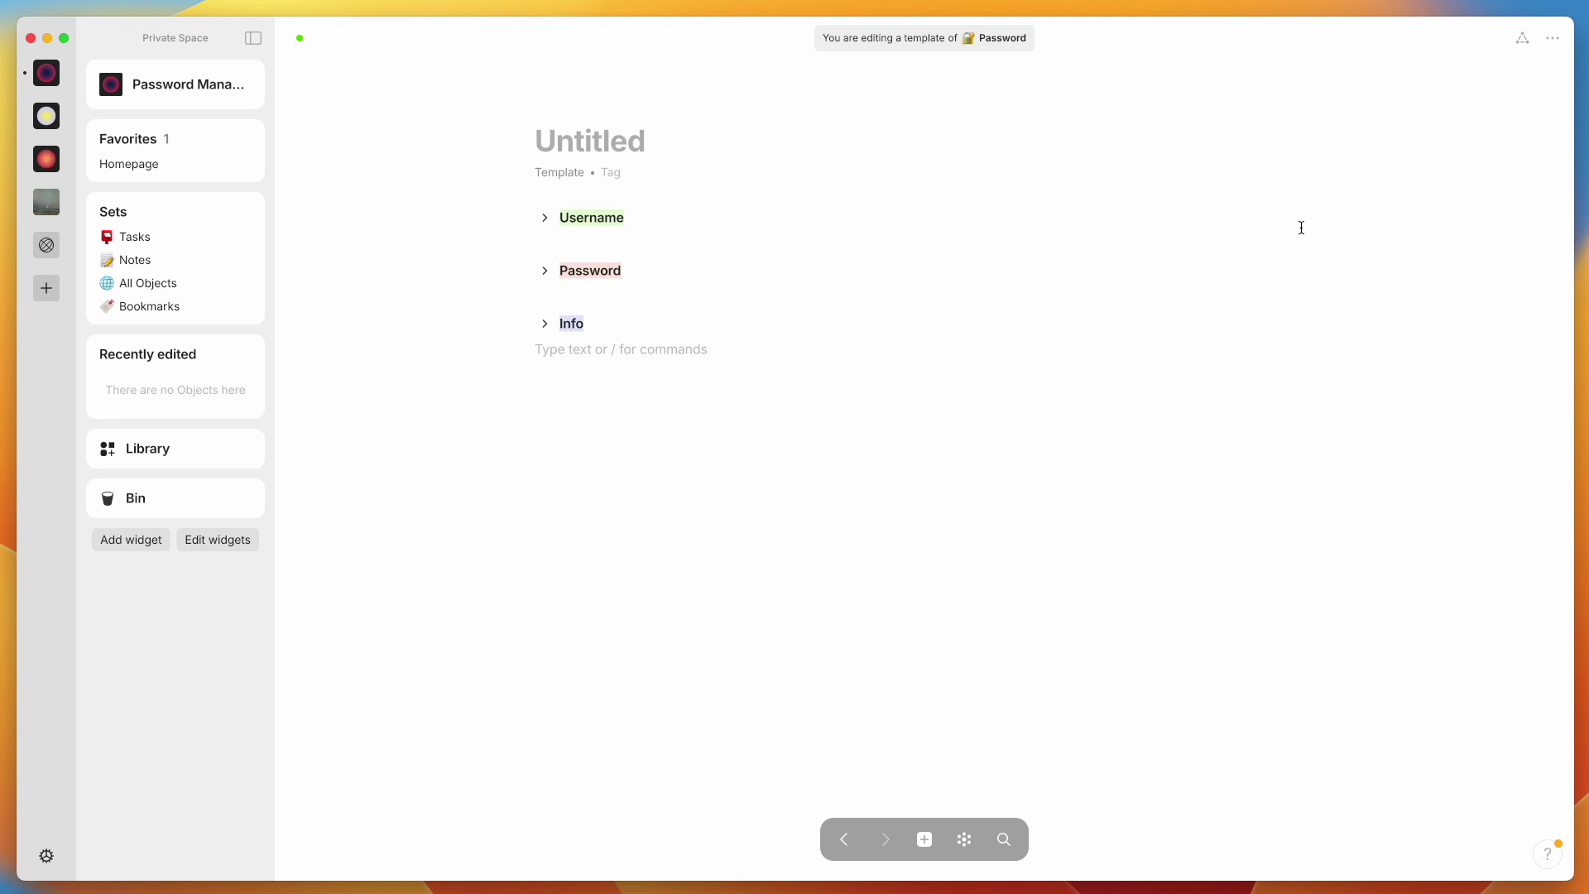
pyautogui.click(543, 217)
# Drag the Username relation from the Relations panel into the Username toggle
pyautogui.click(566, 241)
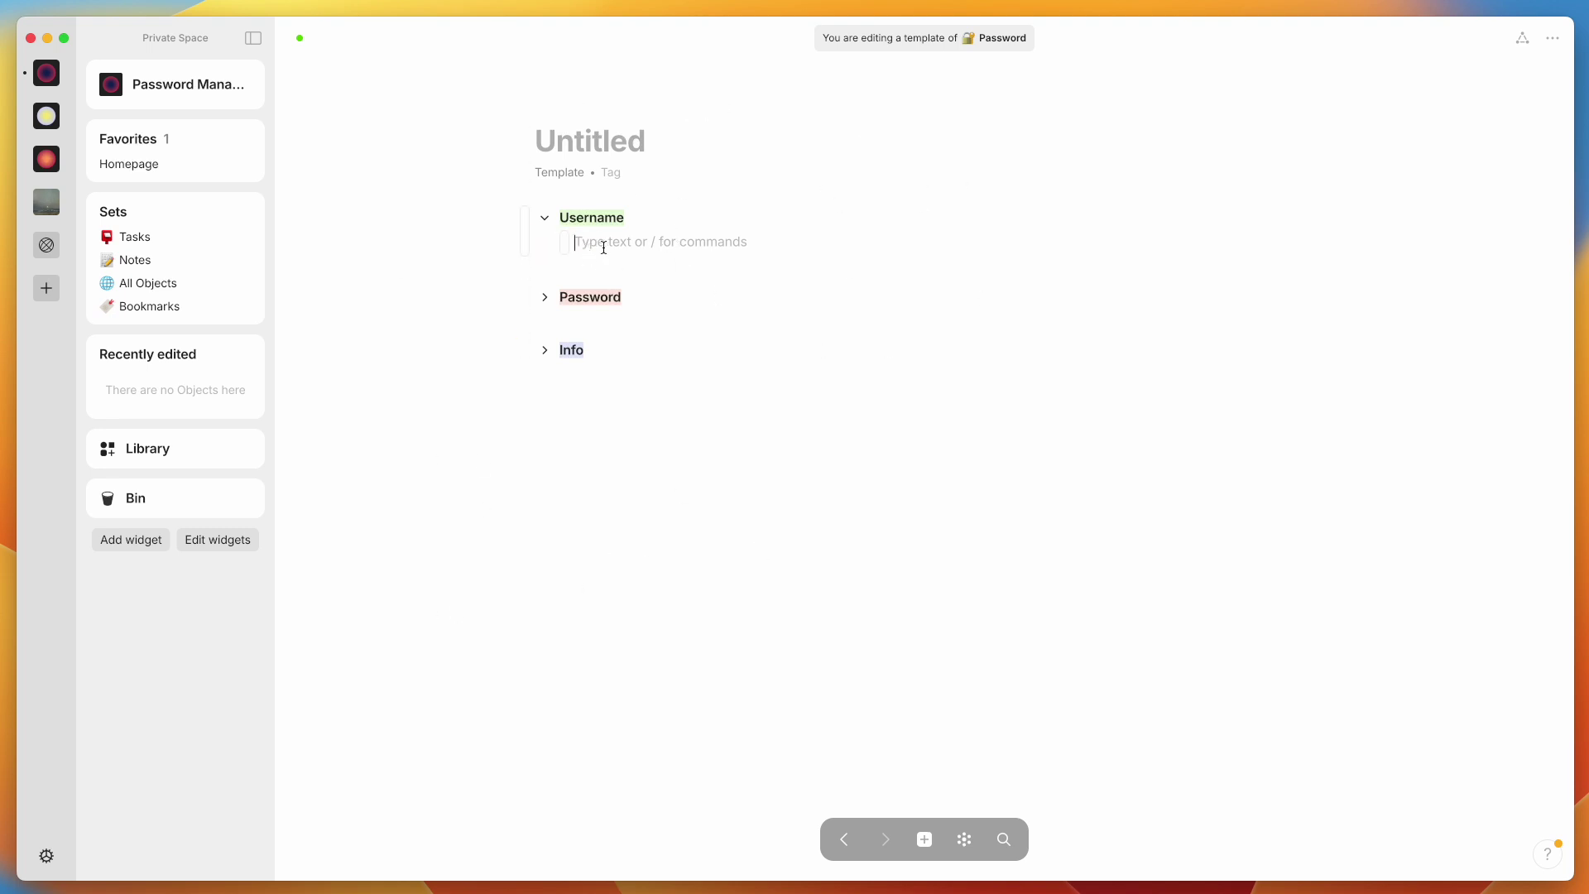
pyautogui.click(1527, 41)
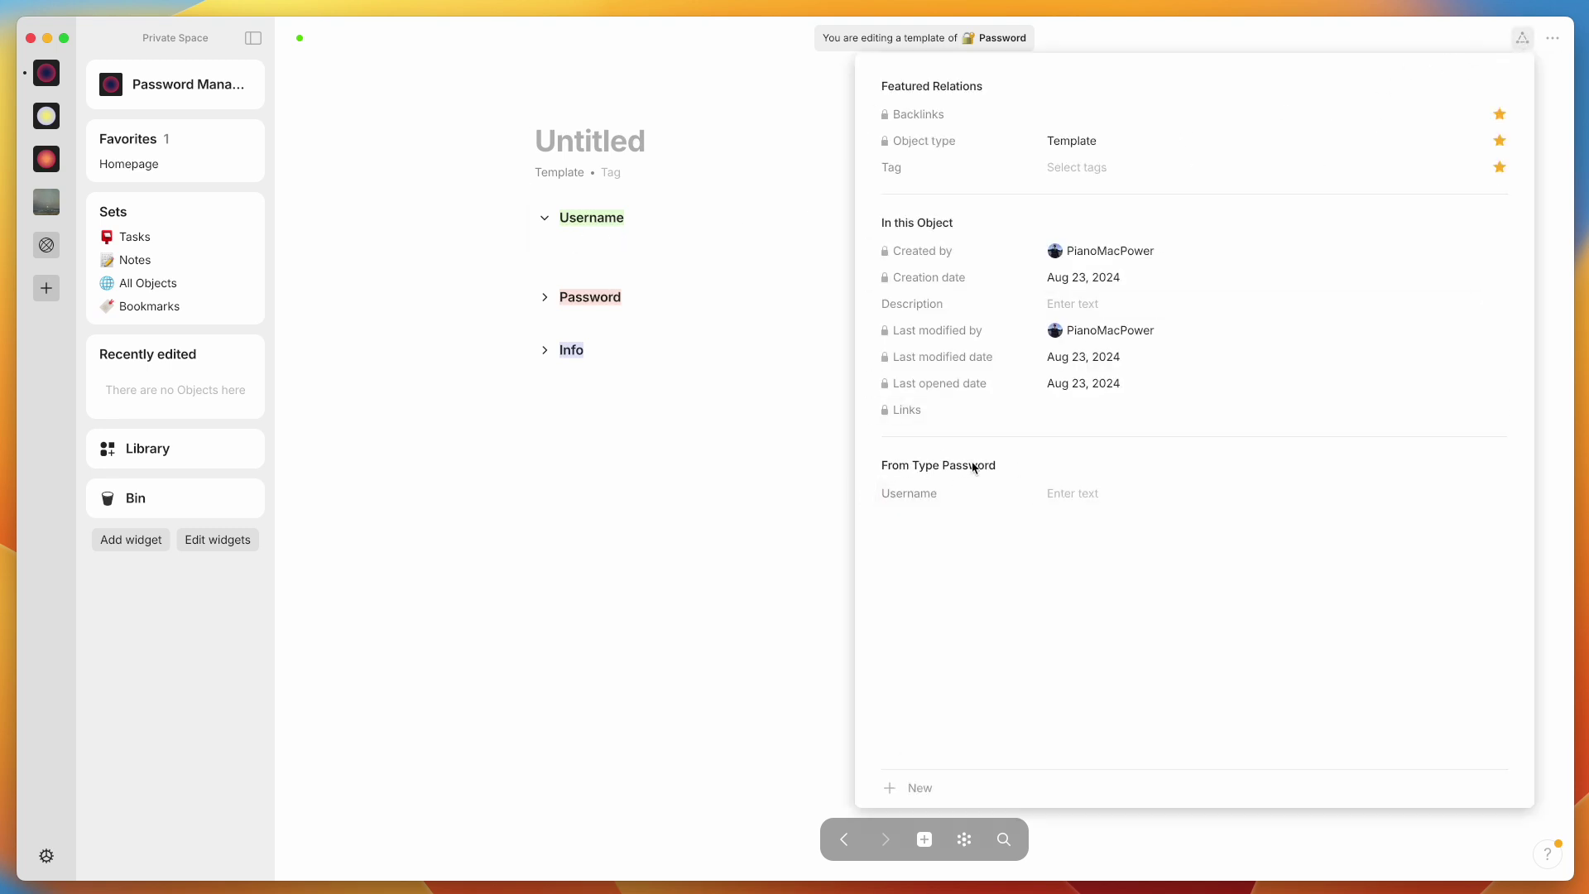
pyautogui.moveTo(869, 494); pyautogui.dragTo(592, 249)
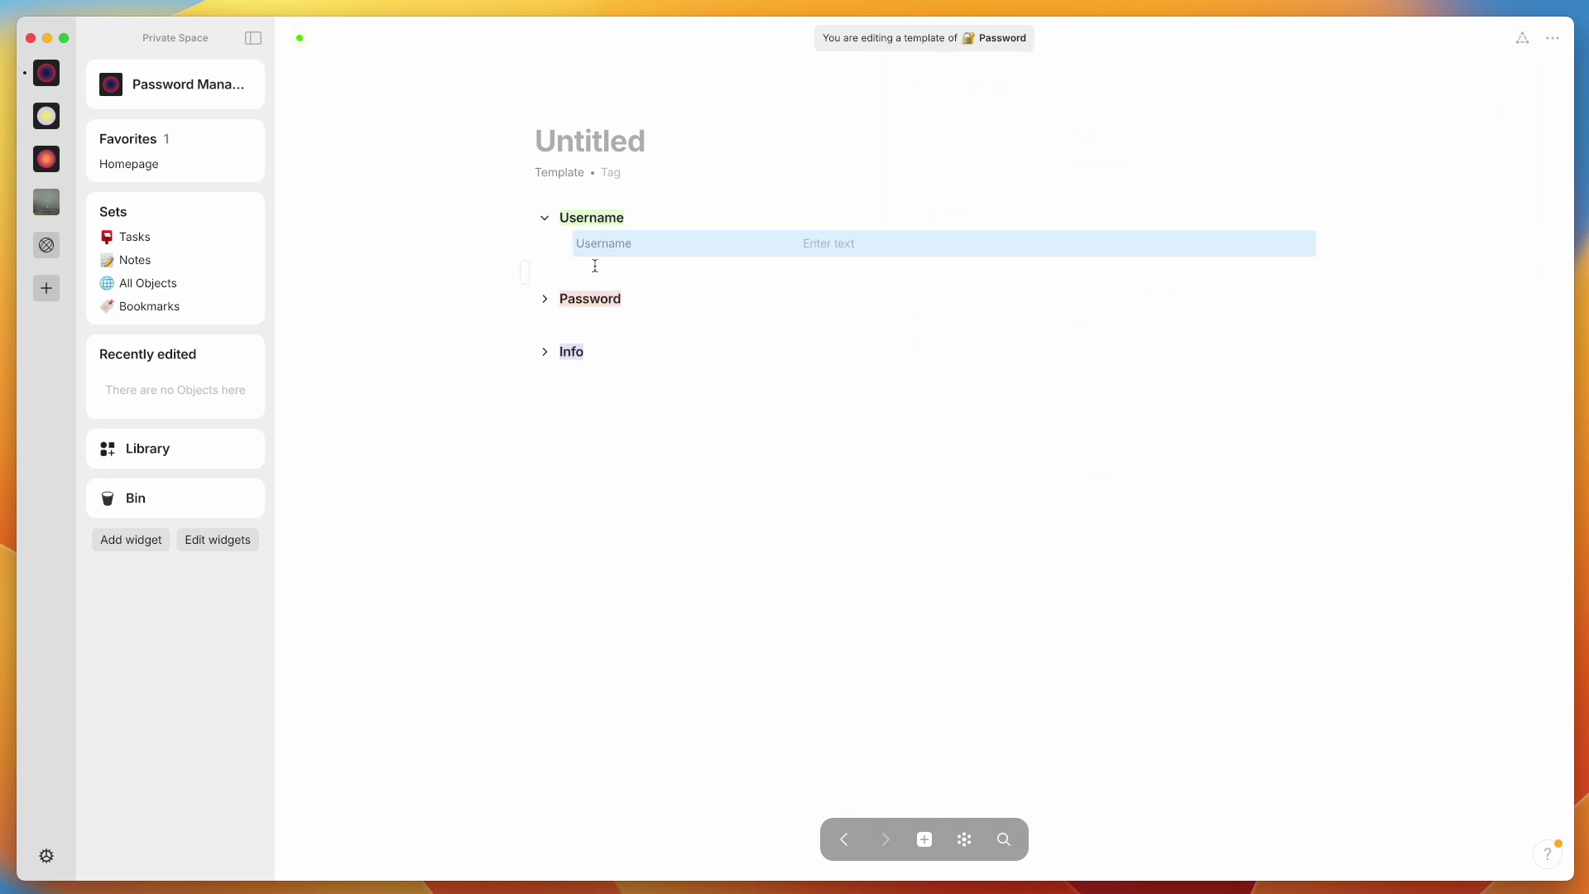
pyautogui.click(680, 431)
# Try the section toggles, leaving Username expanded and Password and Info collapsed
pyautogui.click(544, 218)
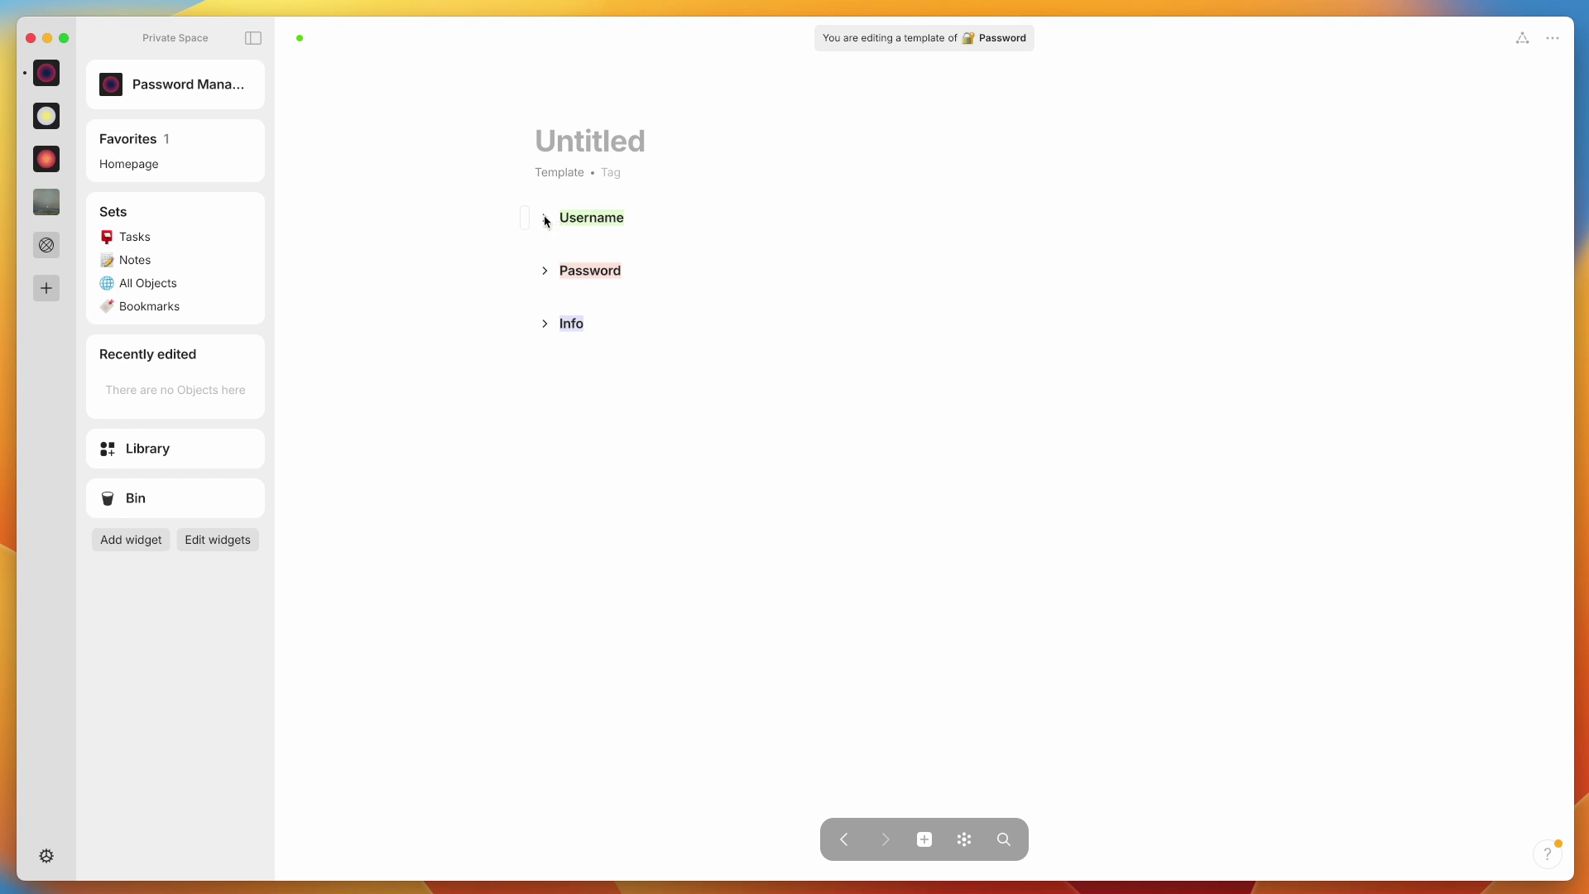
pyautogui.click(544, 218)
pyautogui.click(545, 218)
pyautogui.click(544, 270)
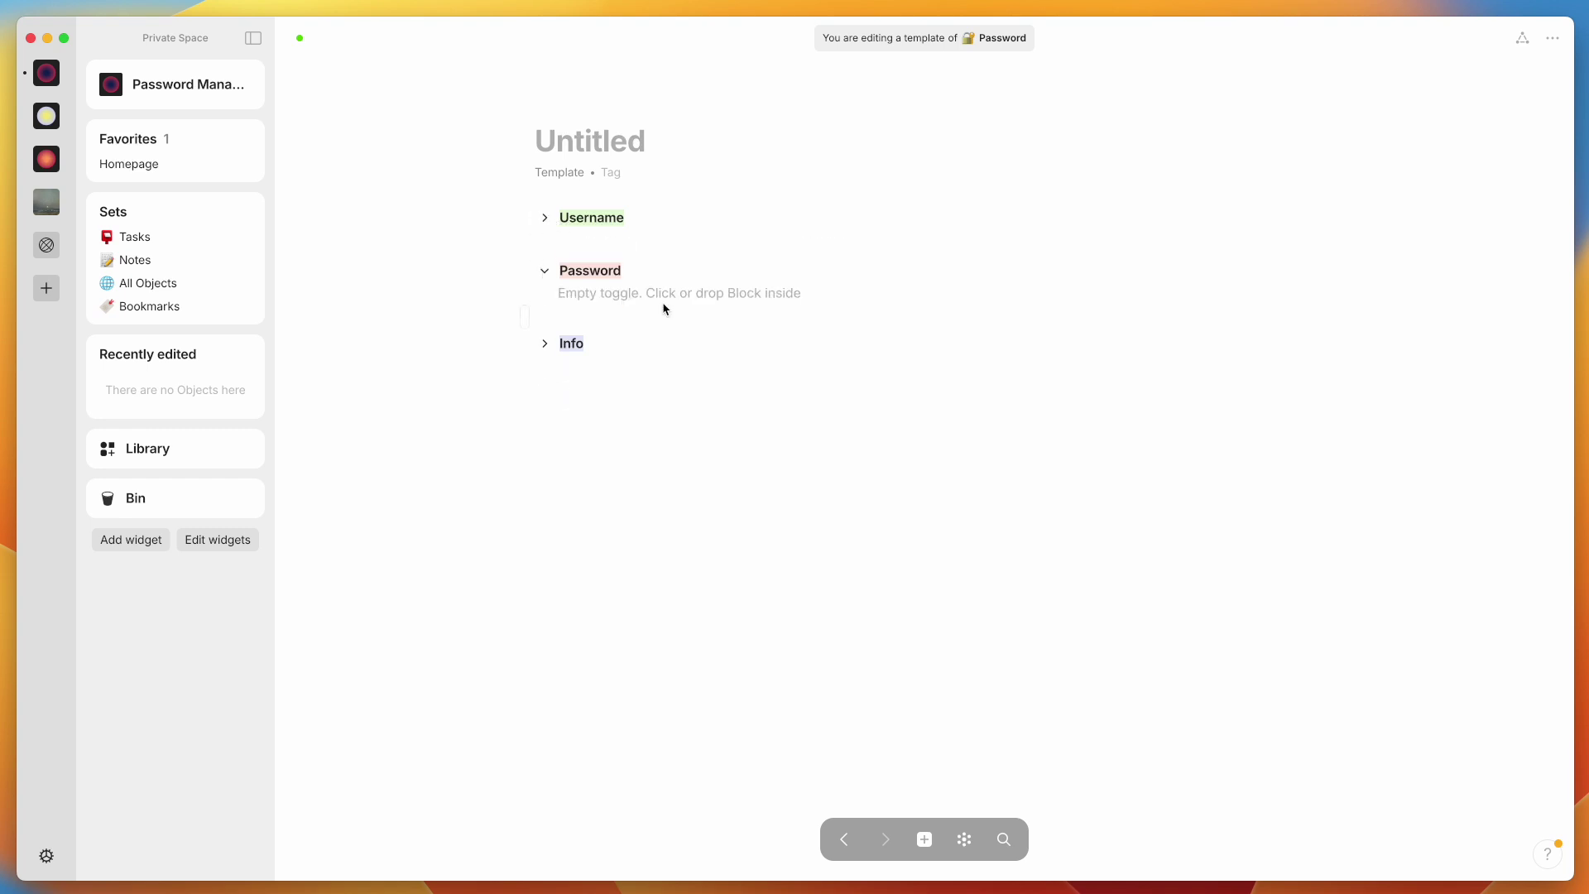
pyautogui.click(546, 273)
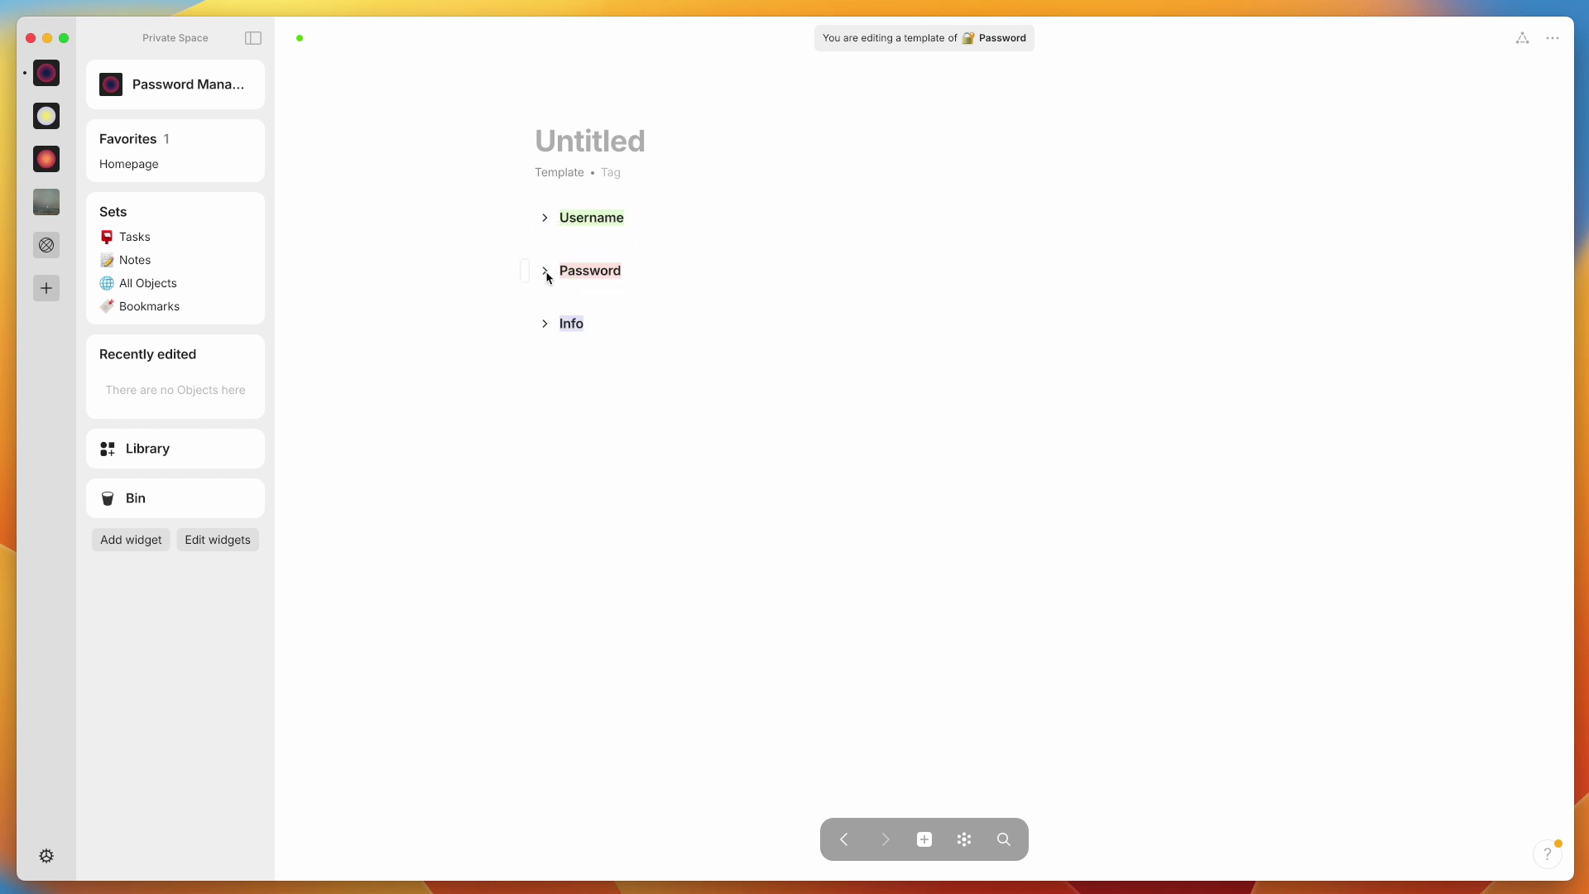
pyautogui.click(544, 324)
pyautogui.click(545, 326)
pyautogui.click(545, 218)
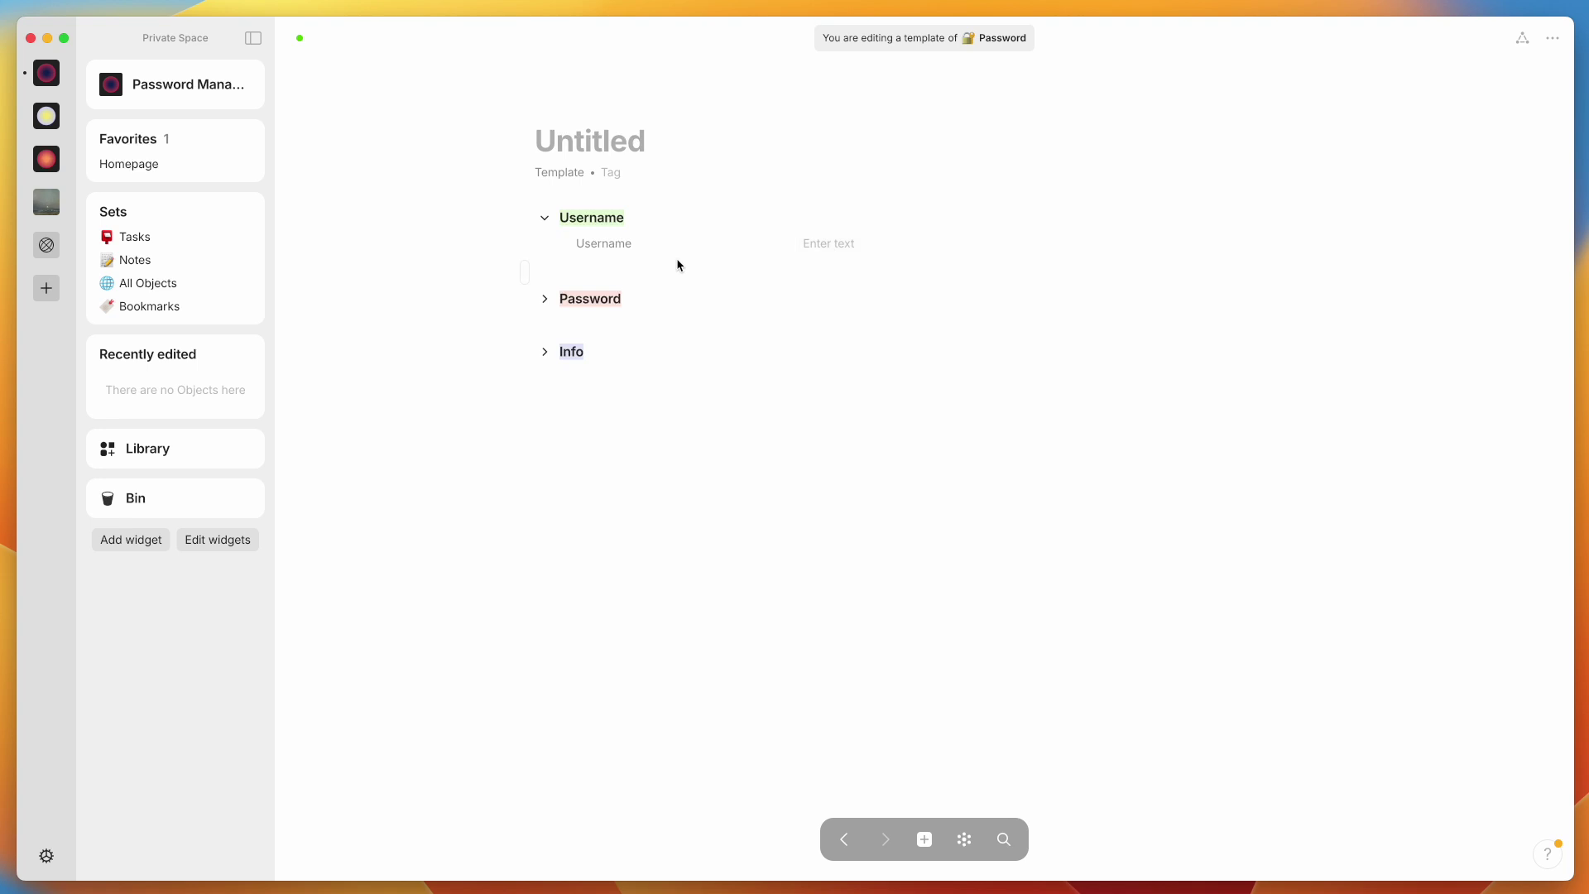
pyautogui.click(1523, 39)
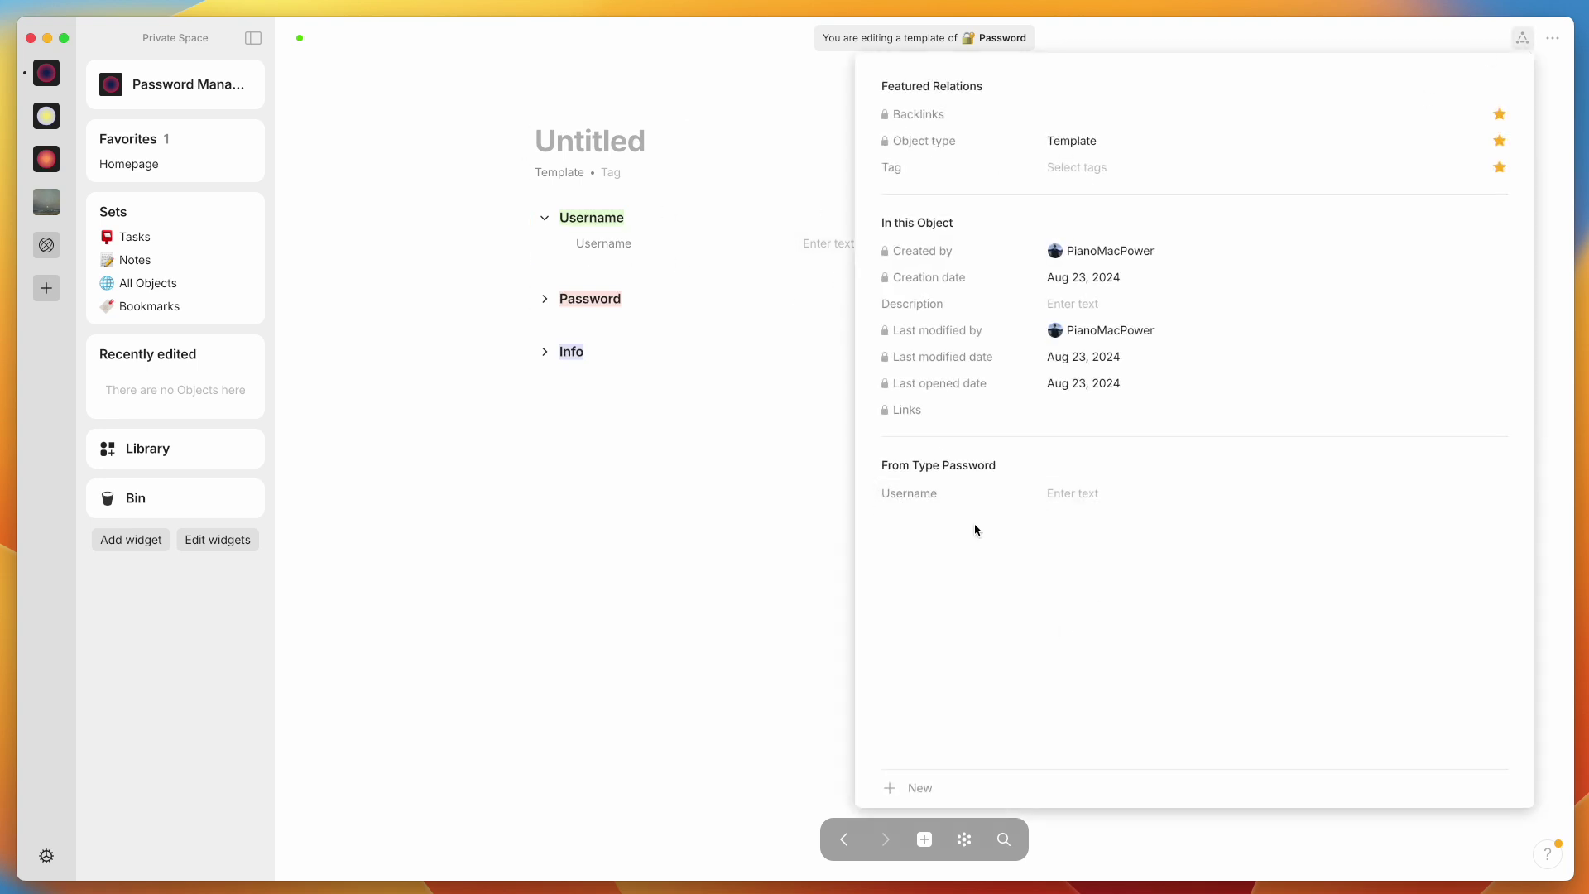
pyautogui.click(702, 323)
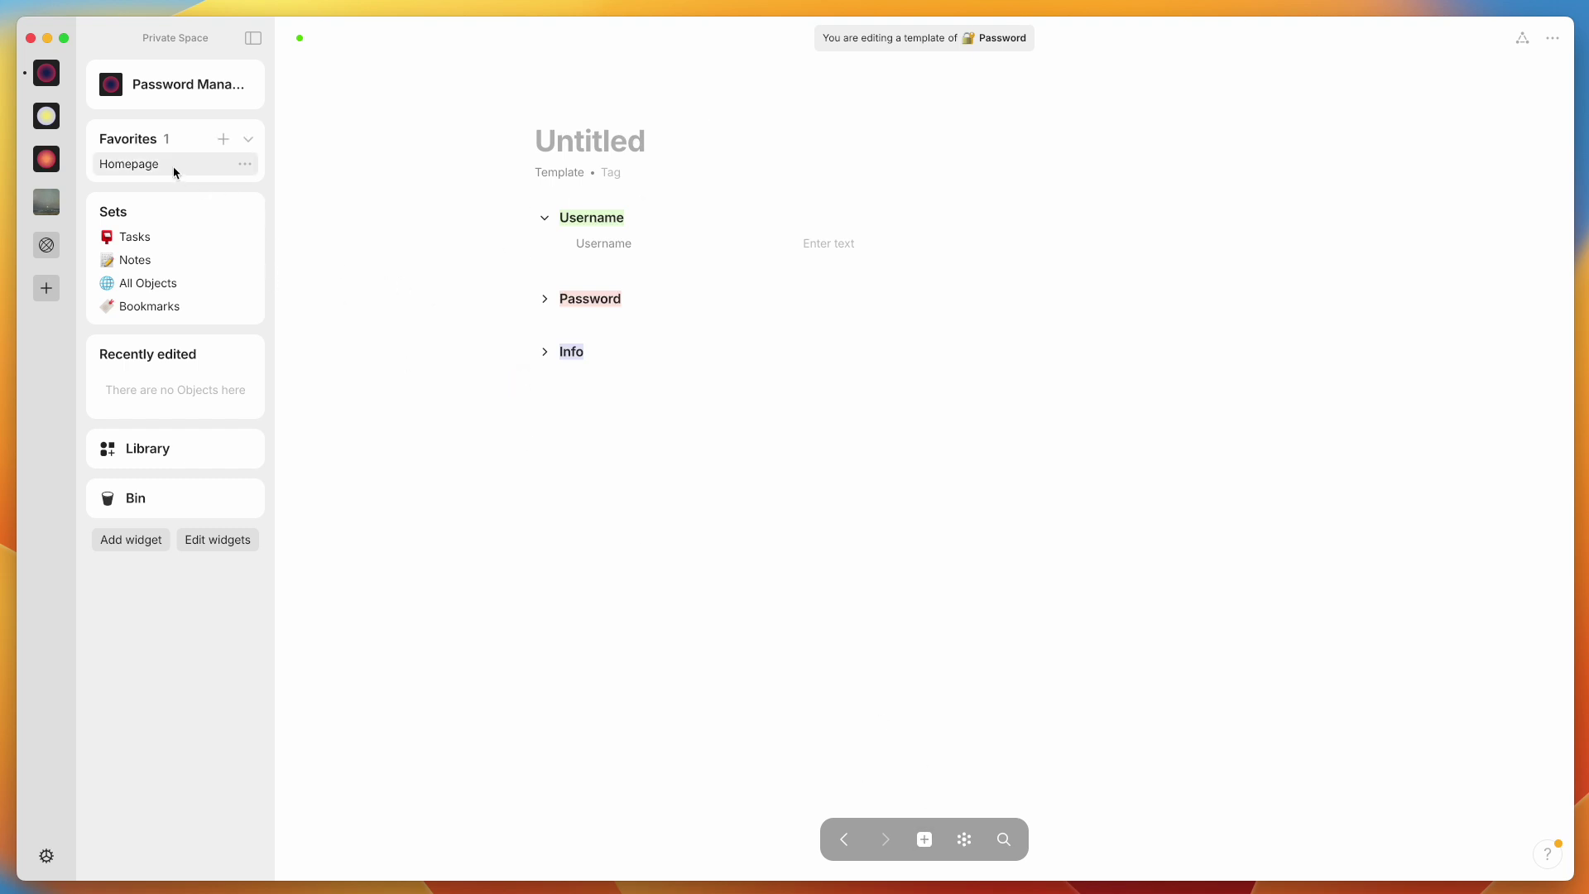
# Create a Password object from the Untitled template and title it Gmail
pyautogui.click(149, 164)
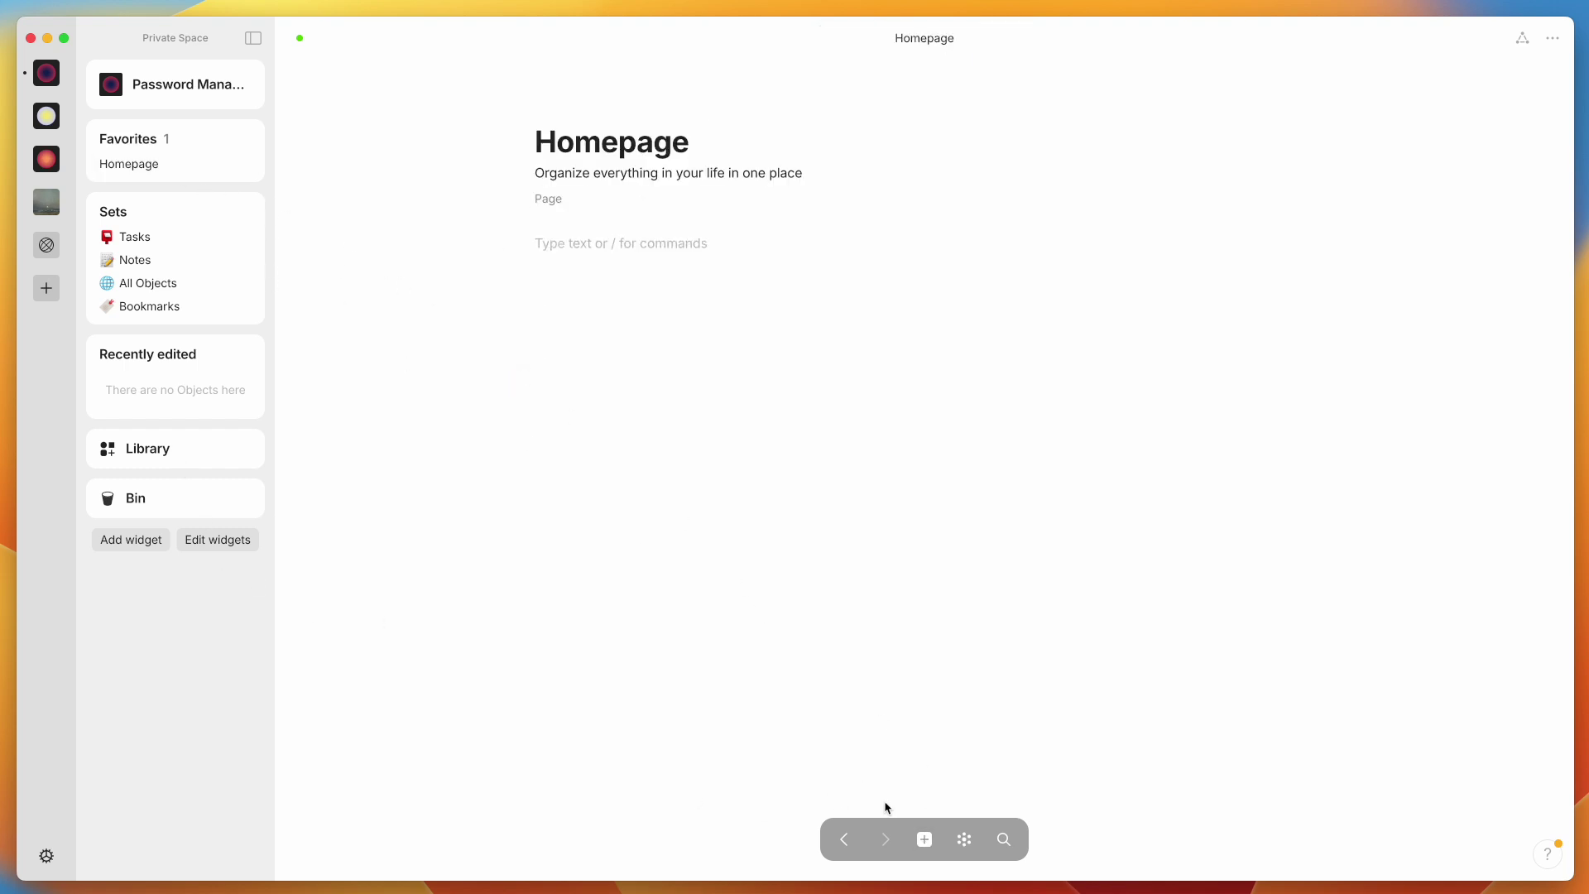
pyautogui.click(924, 840)
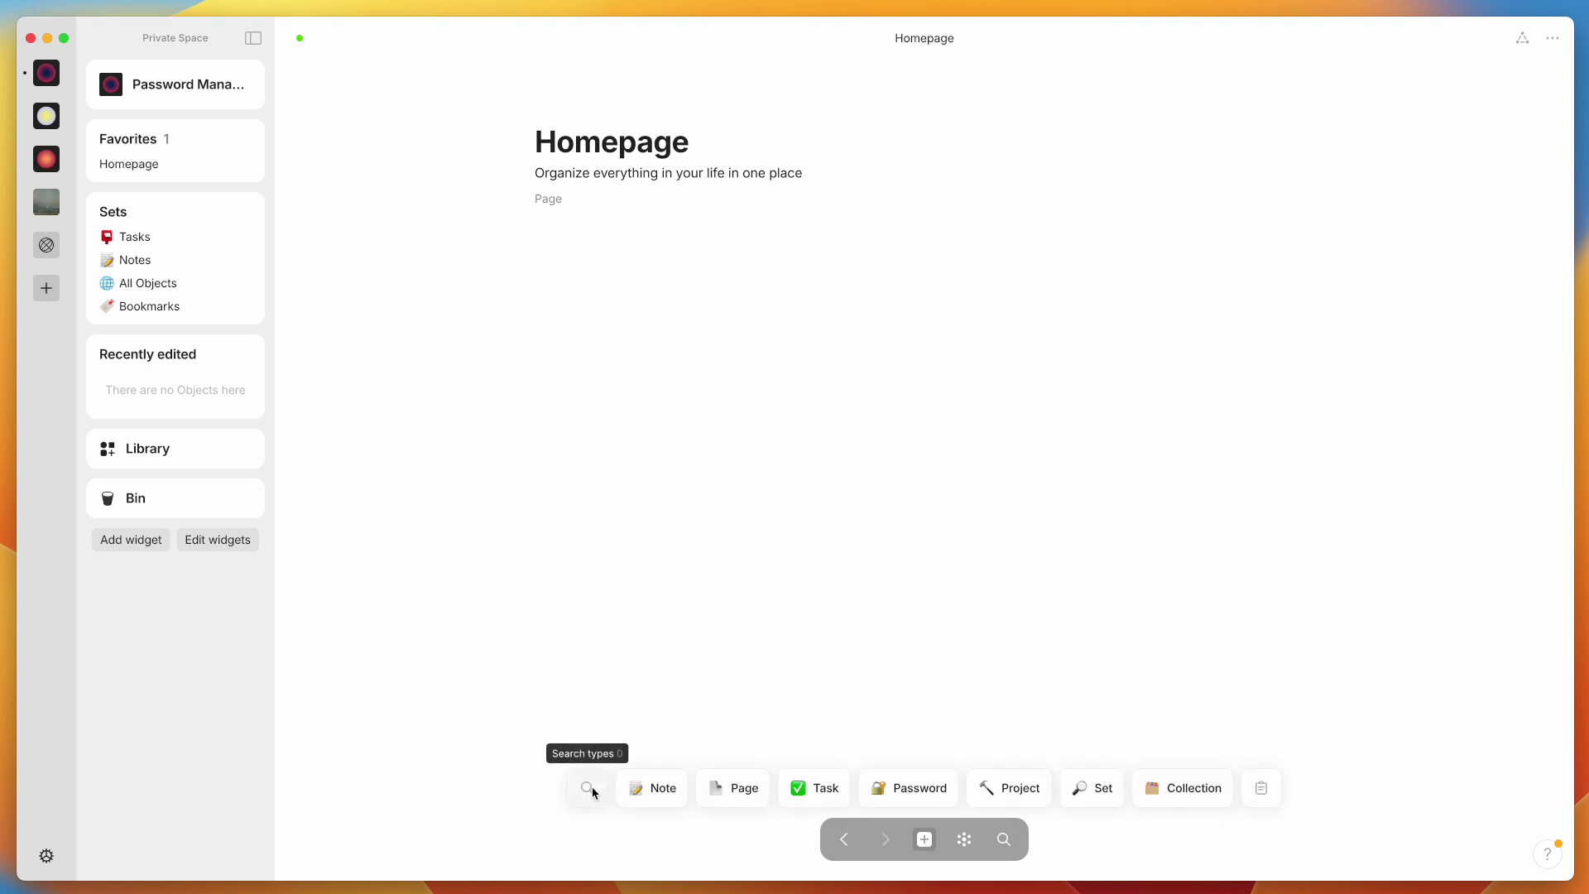
pyautogui.click(908, 791)
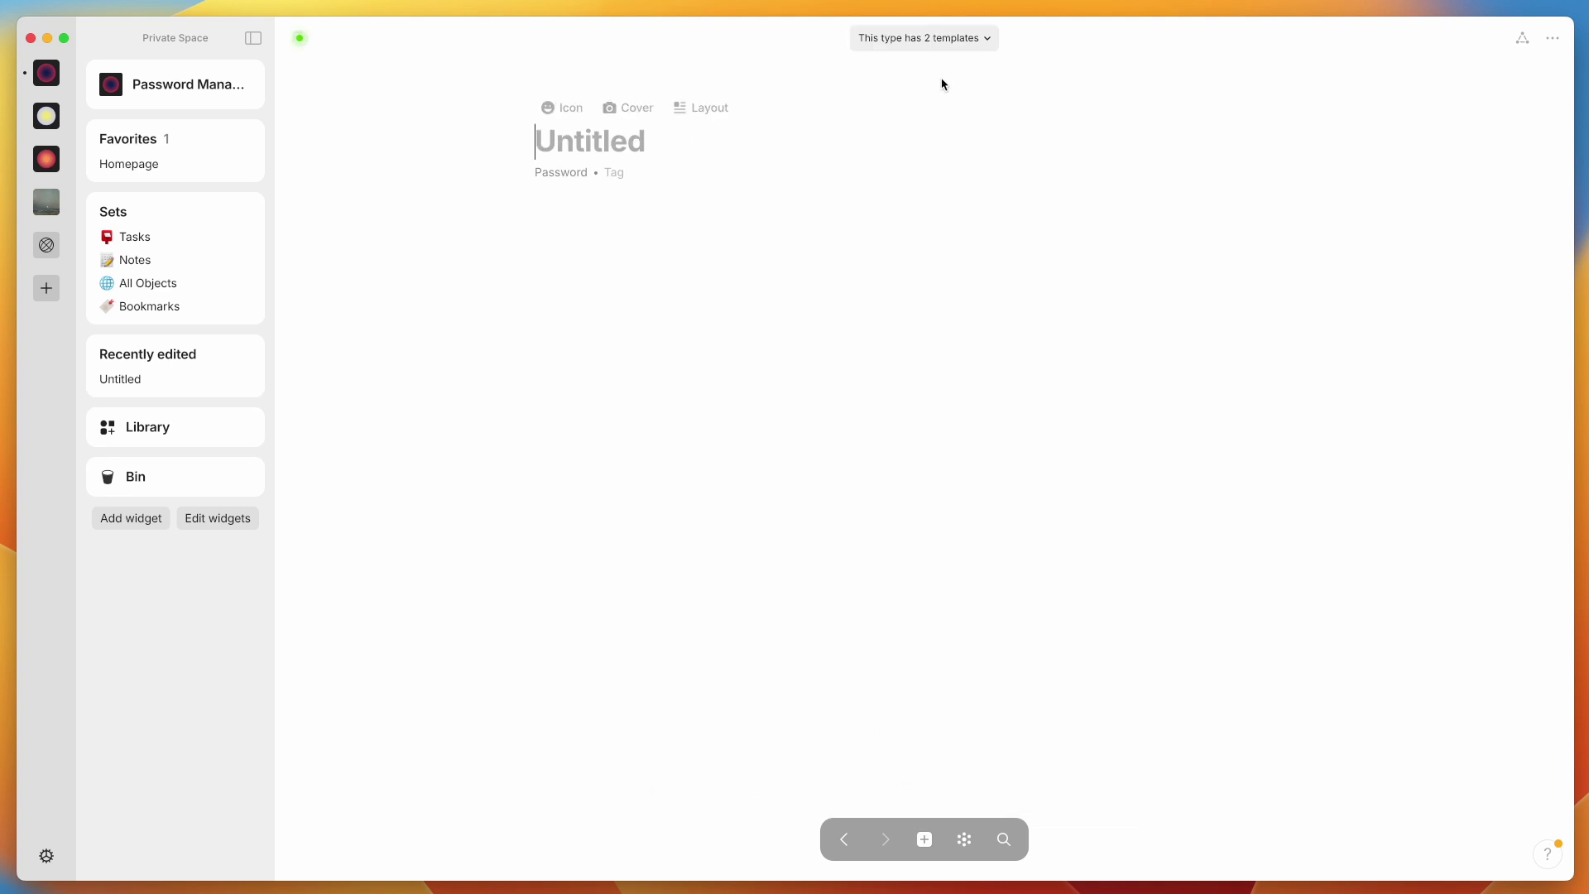
pyautogui.click(962, 41)
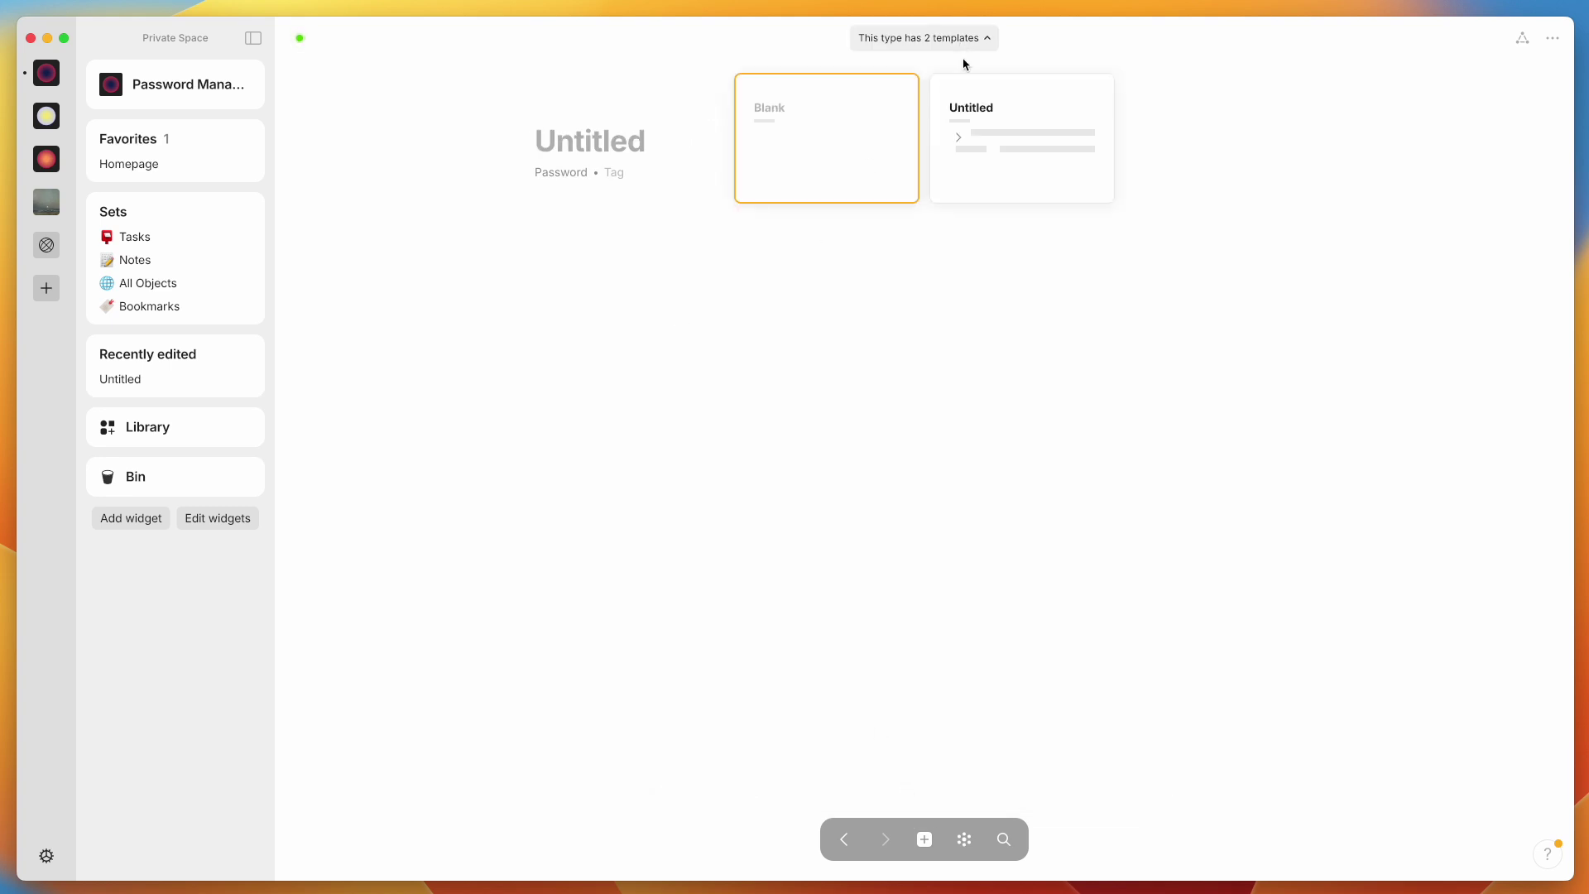
pyautogui.click(977, 132)
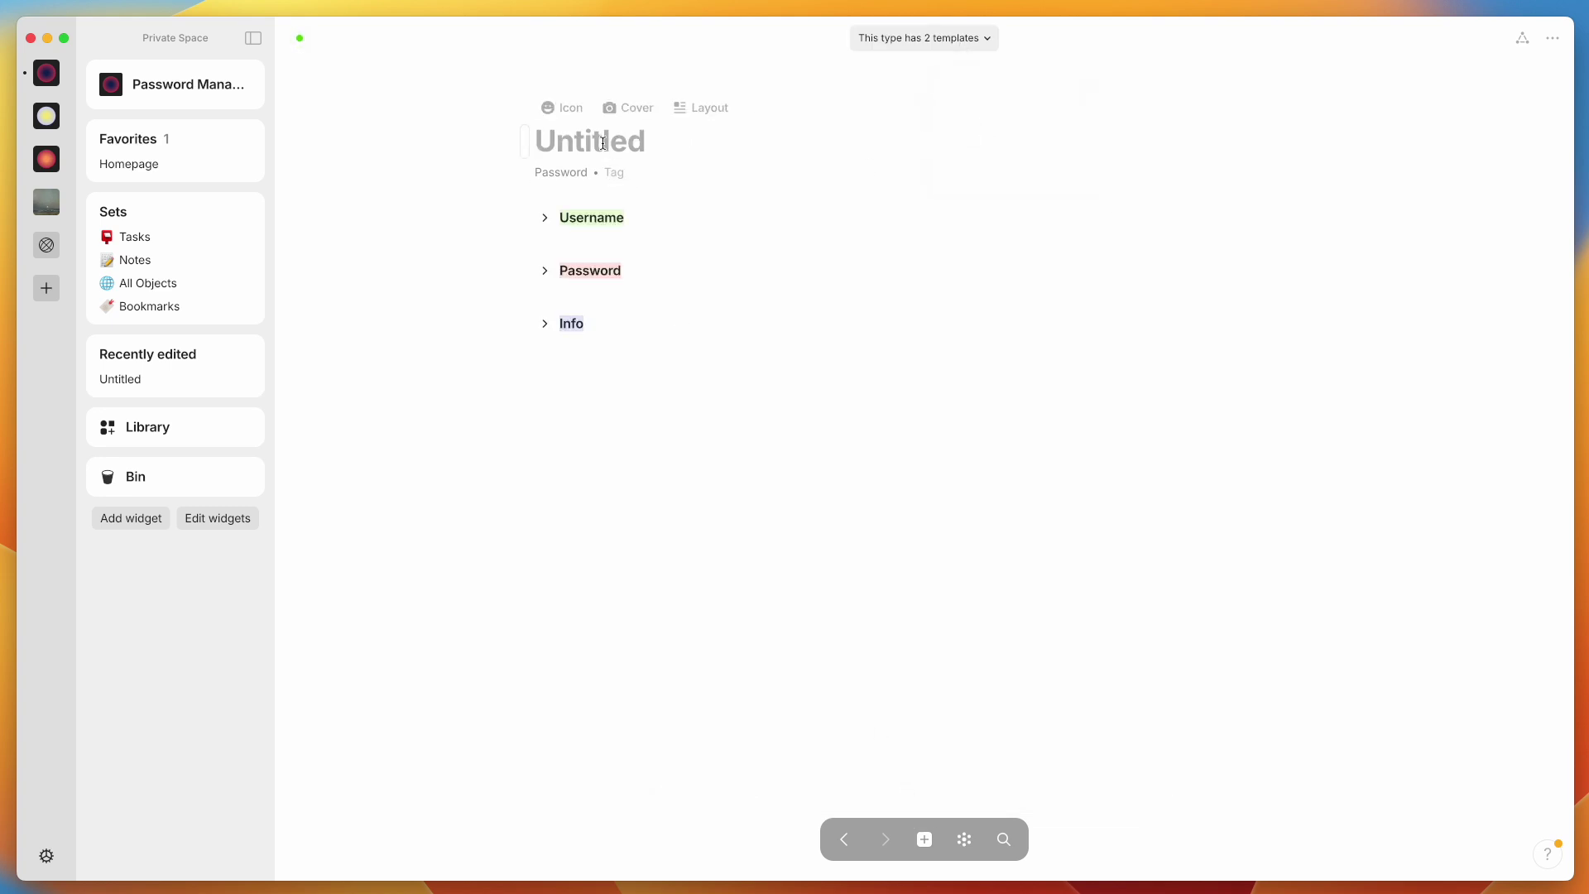
pyautogui.write('Gmail')
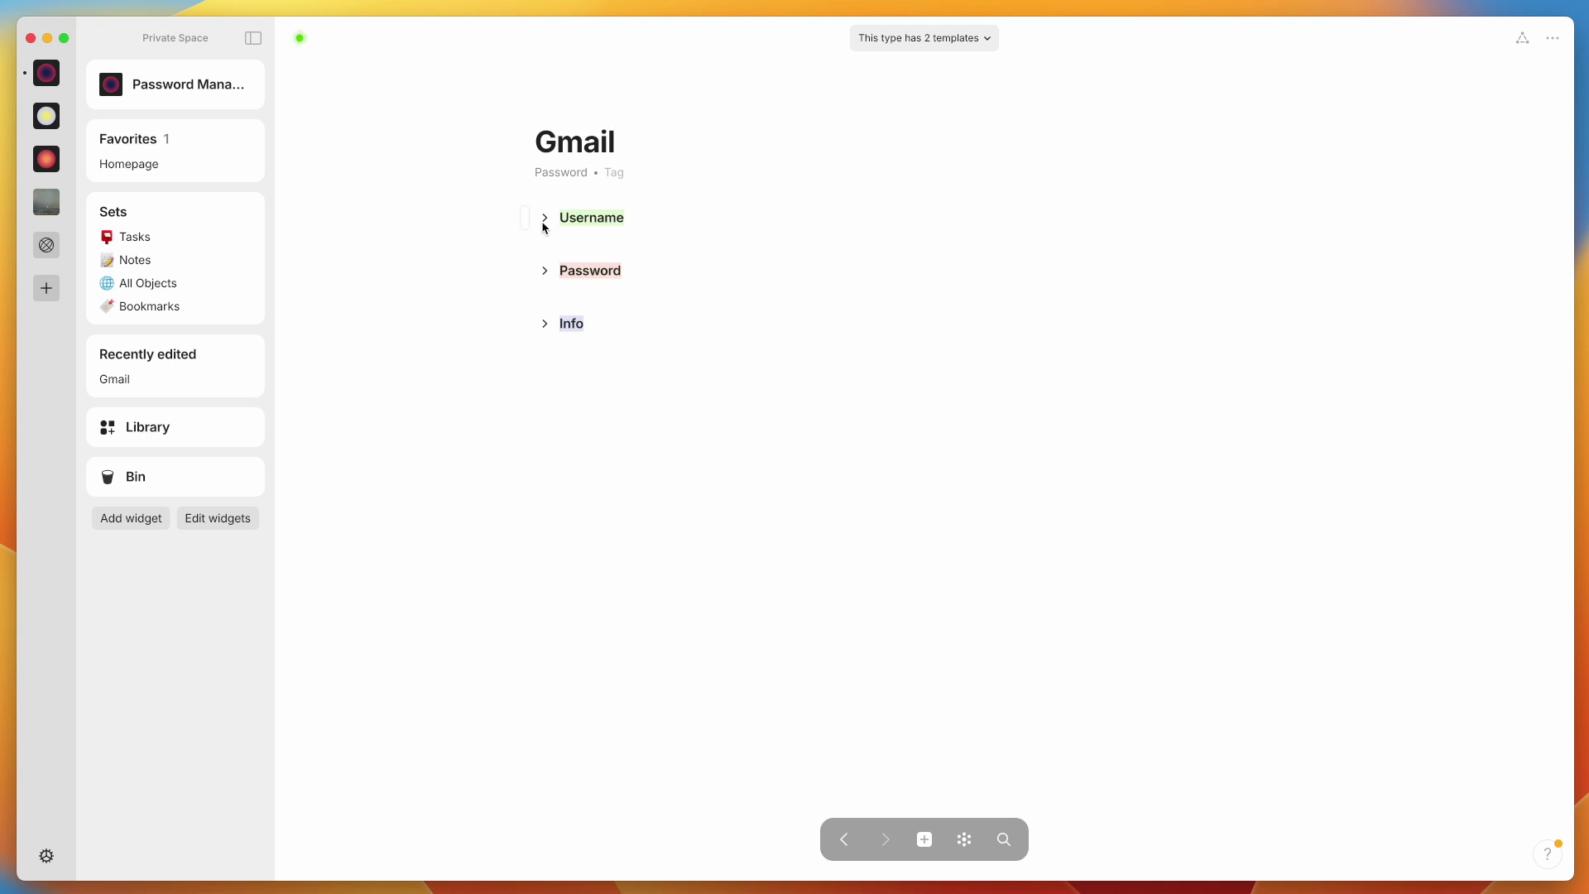
# Enter the Gmail username address and password, put 'None' in Info, then return Home
pyautogui.click(545, 223)
pyautogui.click(814, 246)
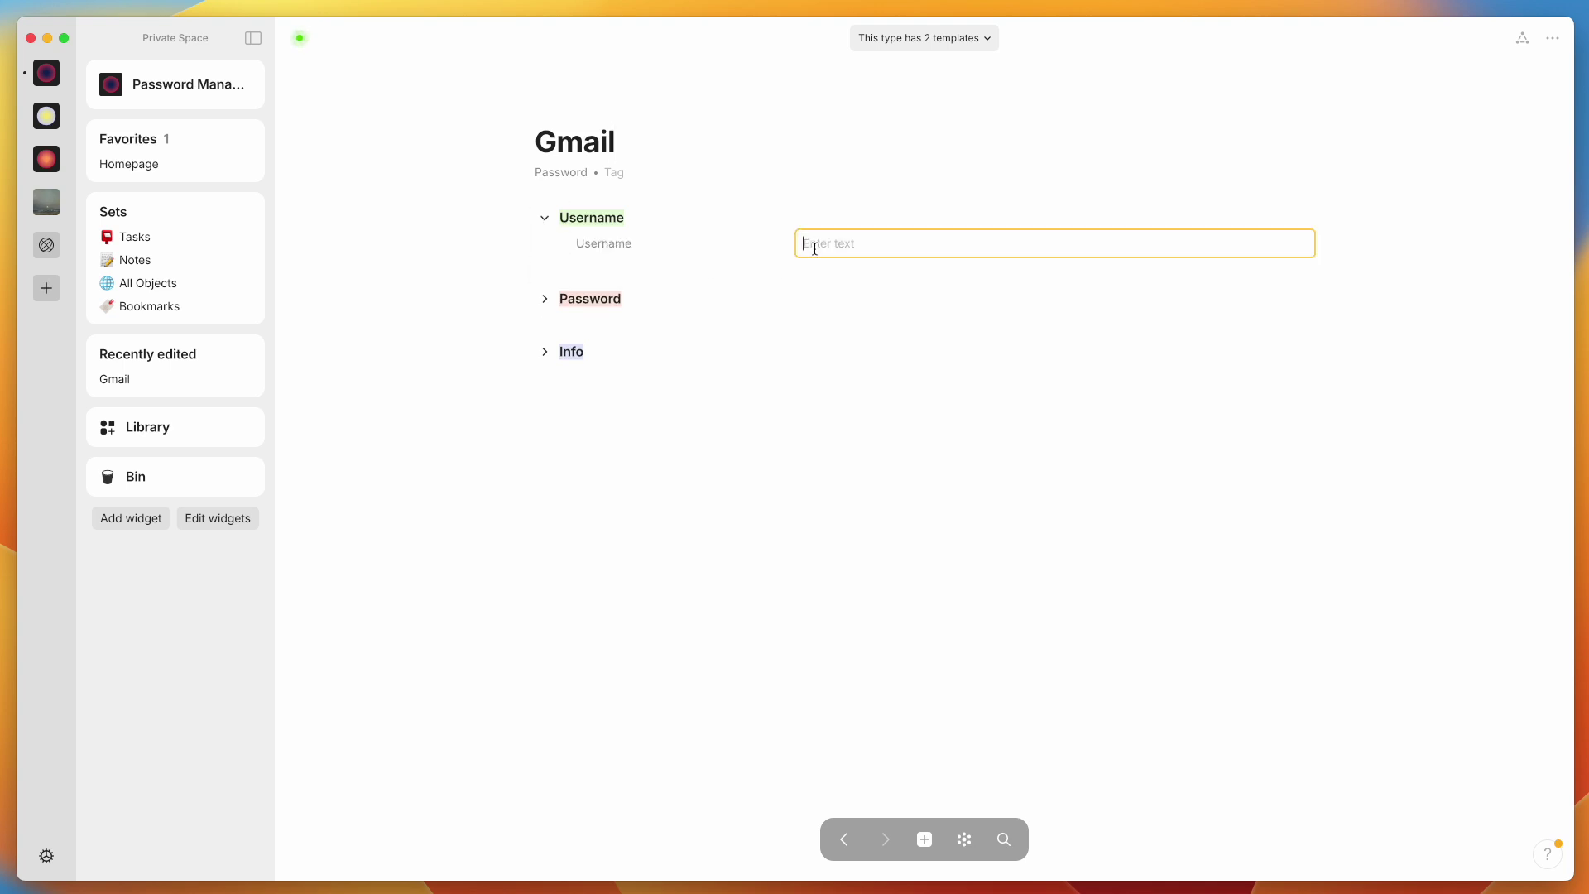
pyautogui.write('fakegmail@gmail.com')
pyautogui.click(545, 299)
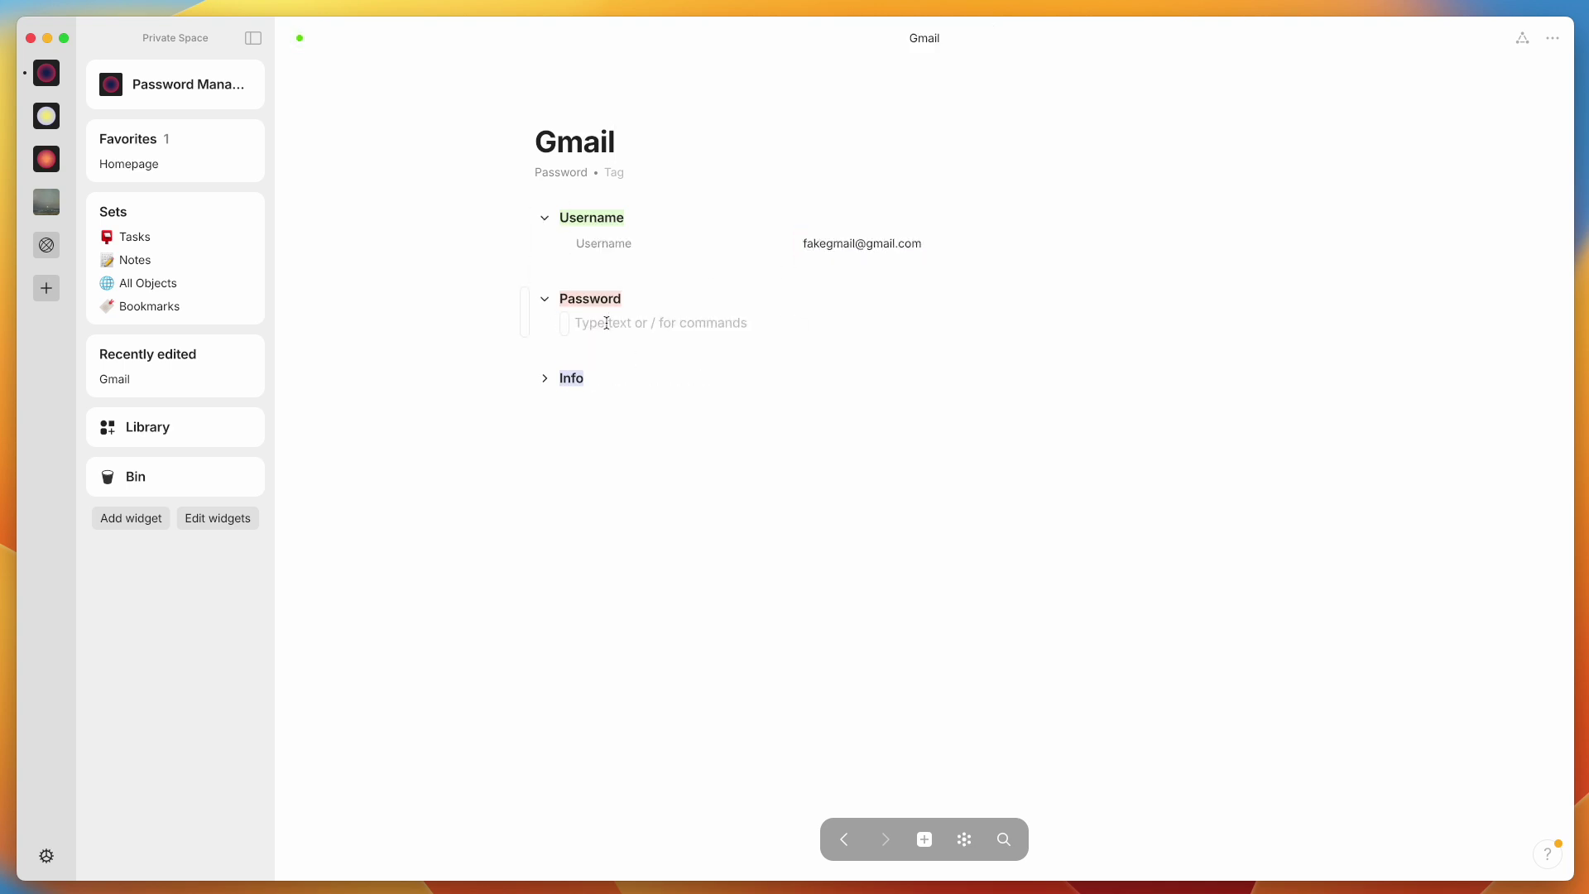
pyautogui.write('FakePass123')
pyautogui.click(544, 378)
pyautogui.write('N/A')
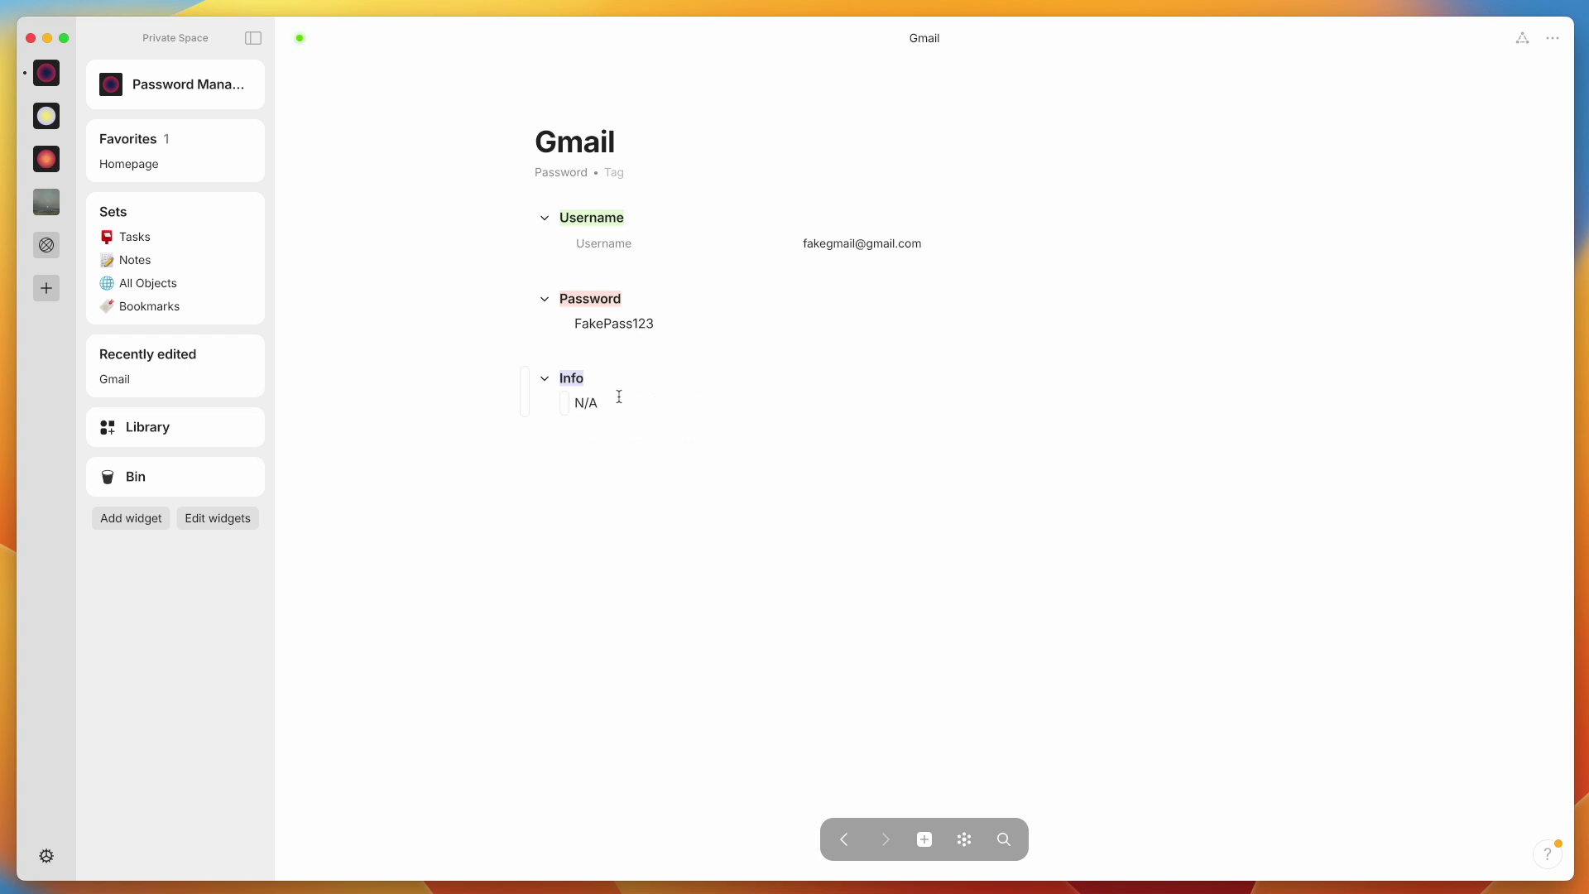
pyautogui.press('BackSpace')
pyautogui.press('BackSpace')
pyautogui.press('BackSpace')
pyautogui.write('None')
pyautogui.press('Return')
pyautogui.click(157, 166)
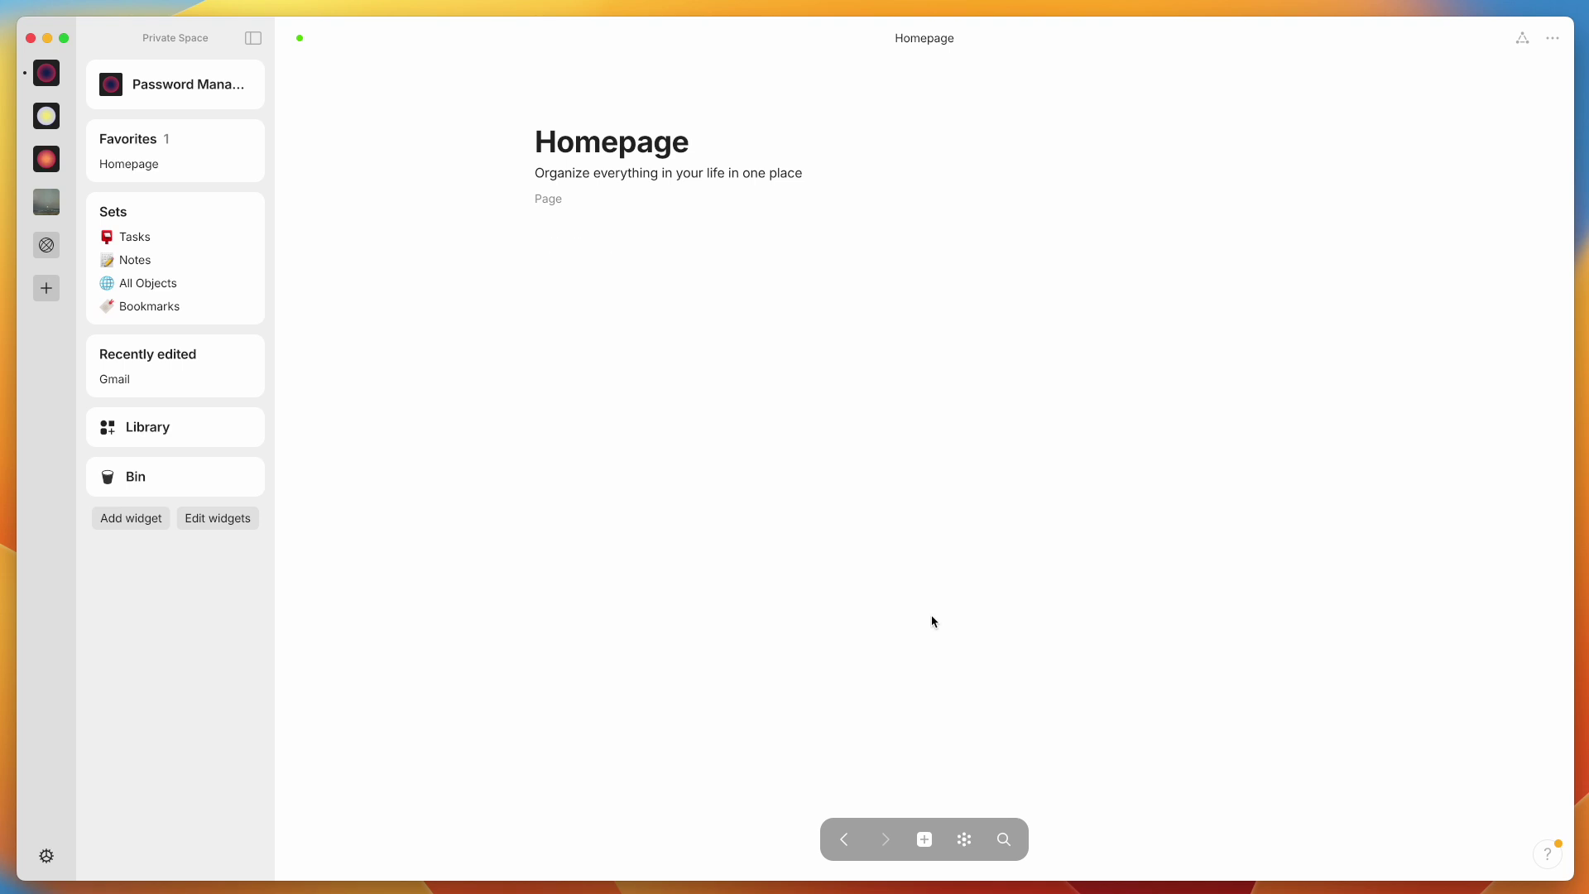
# Reopen the Gmail password object through the Cmd+K object search
pyautogui.press('super+k')
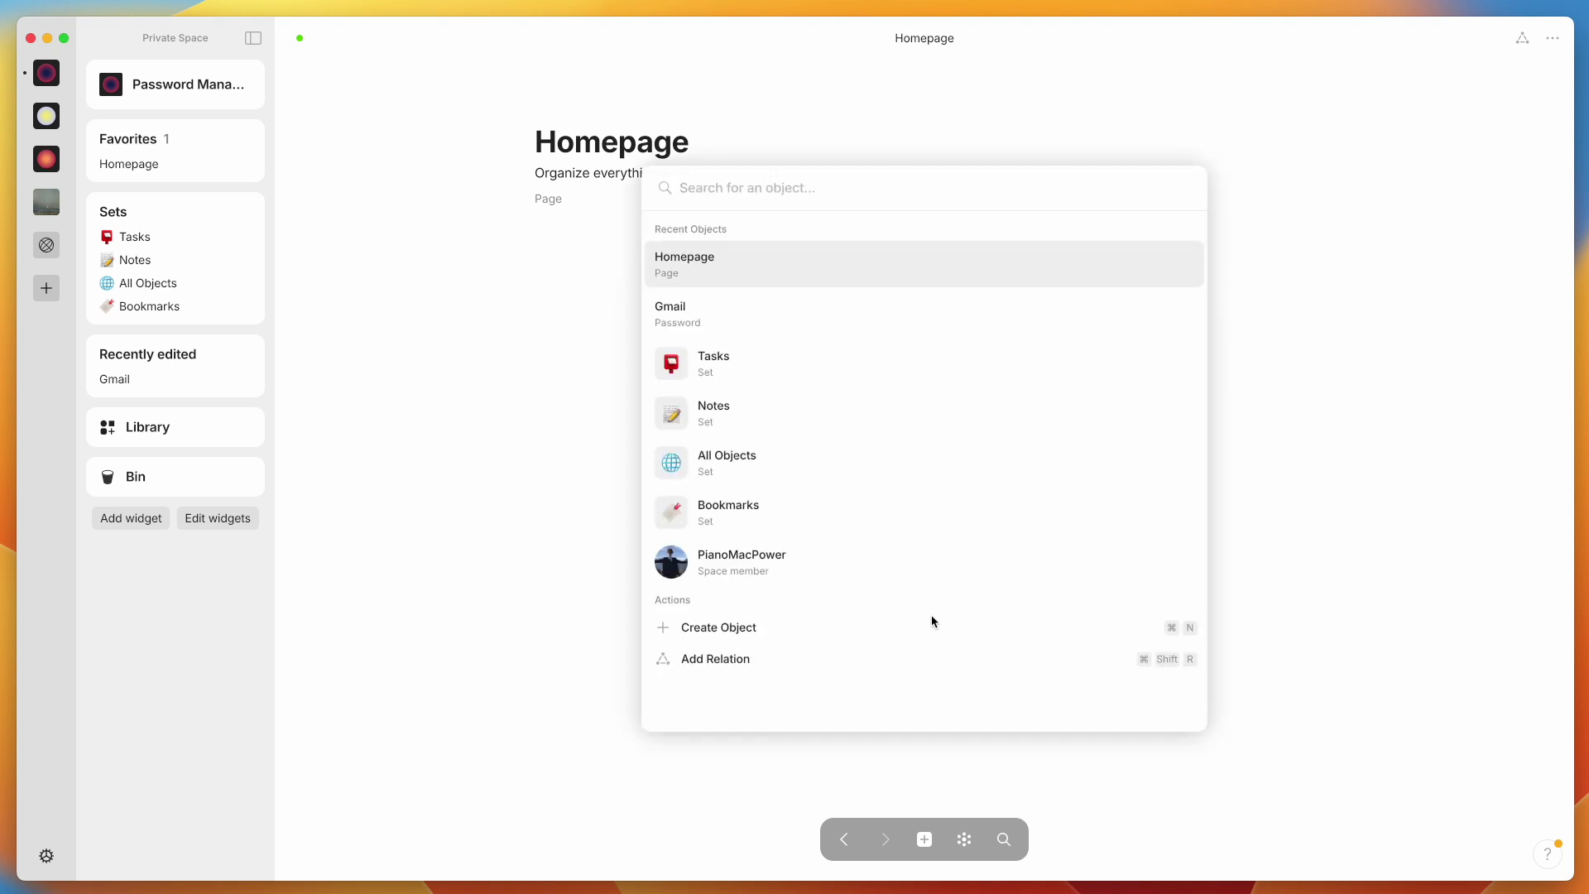
pyautogui.write('gmail')
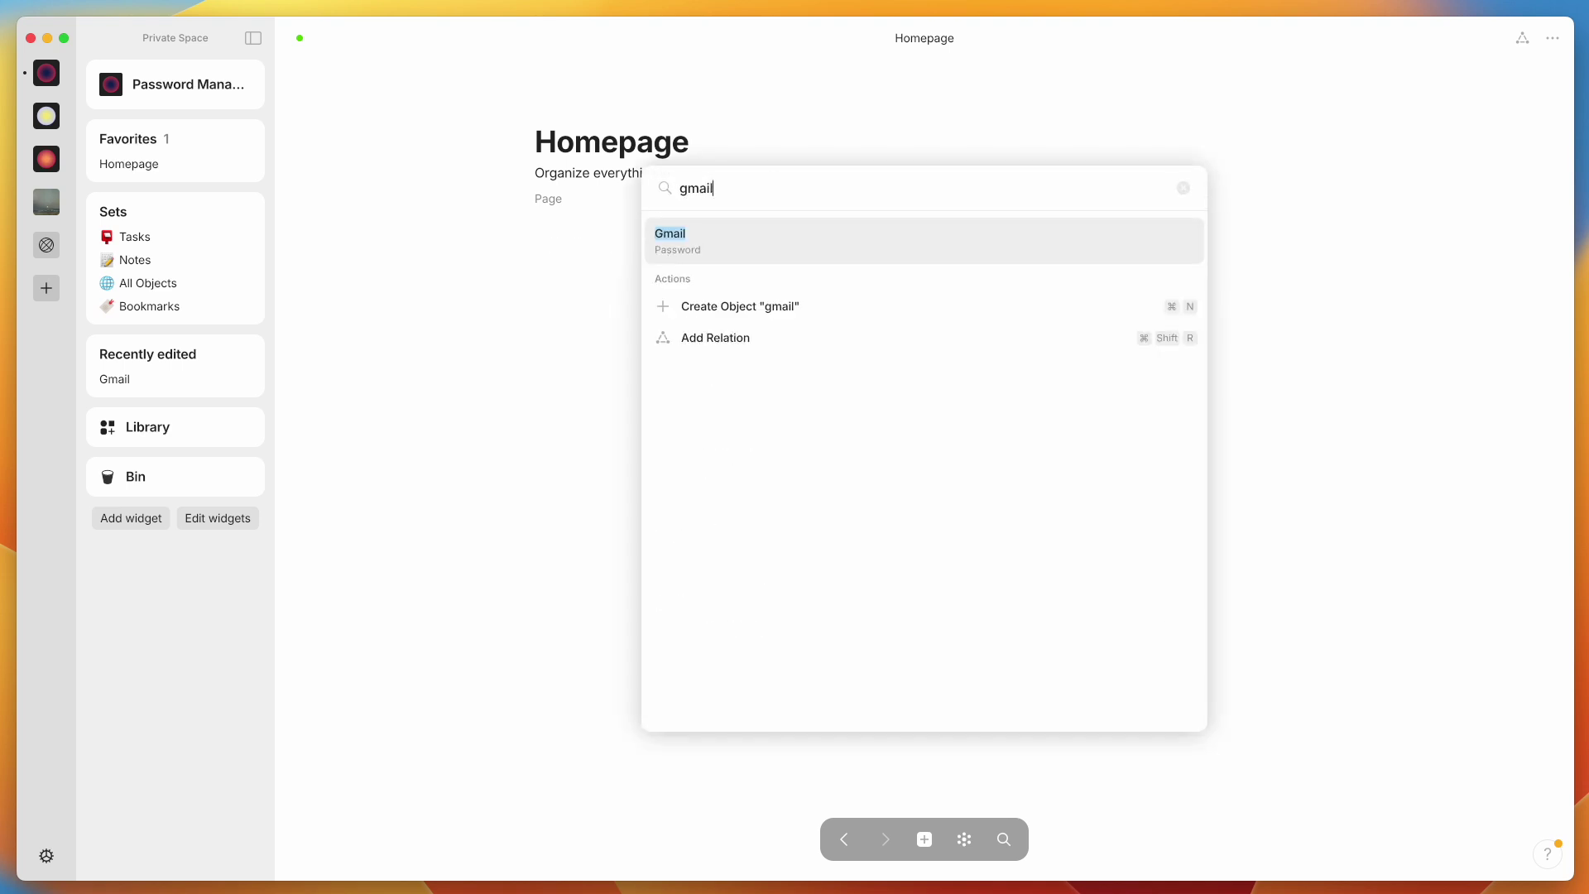
pyautogui.press('super+BackSpace')
pyautogui.write('info')
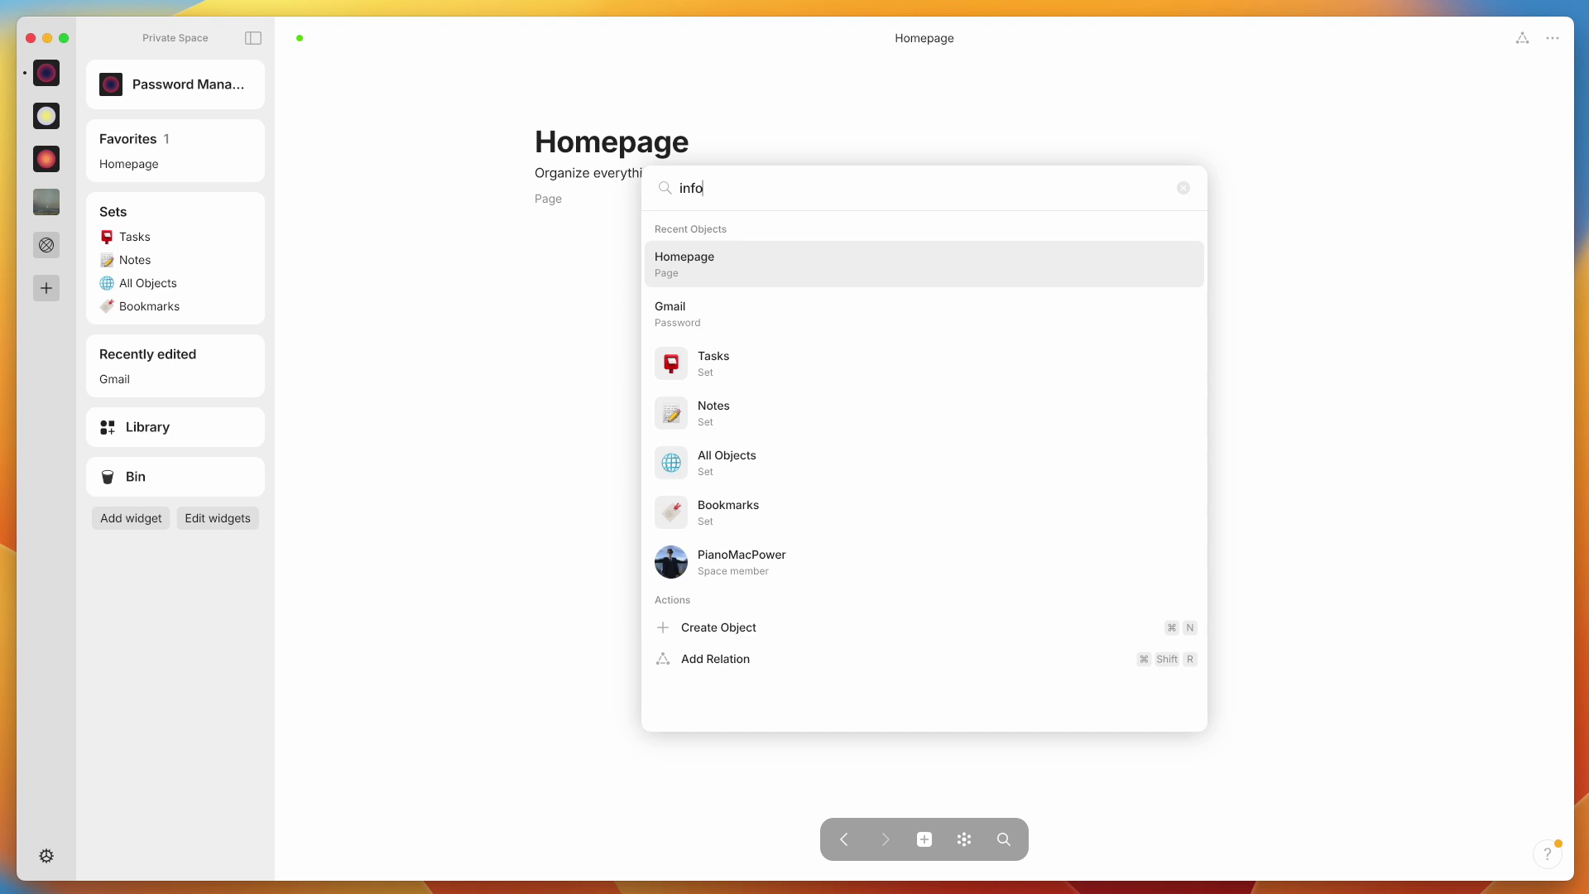
pyautogui.press('Return')
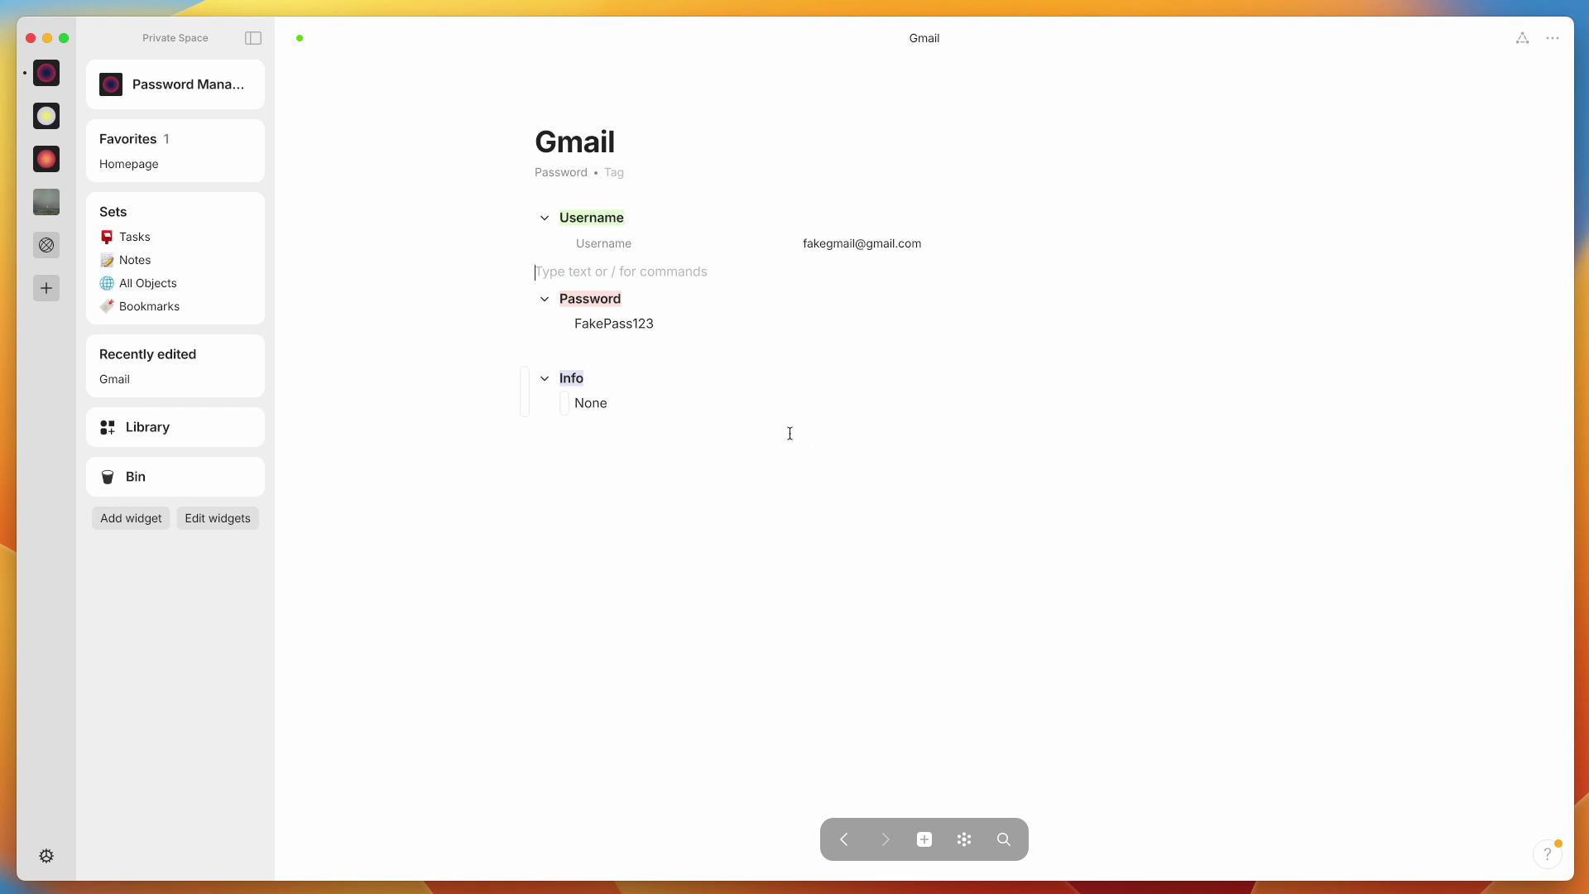
# Create another Password object and apply the Untitled template to it
pyautogui.moveTo(929, 836)
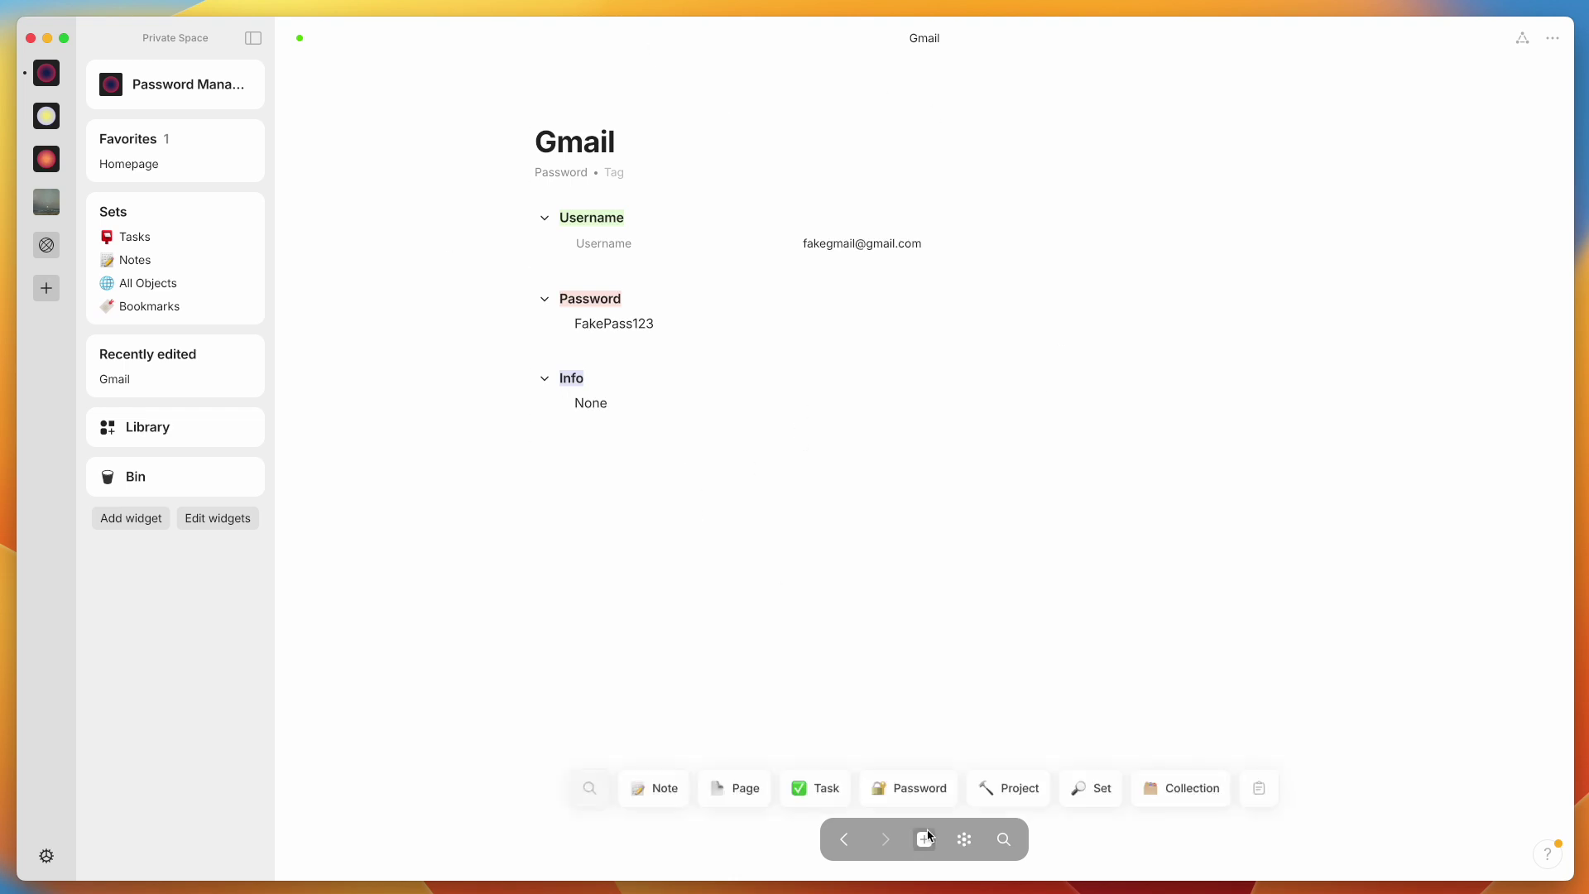
pyautogui.click(902, 788)
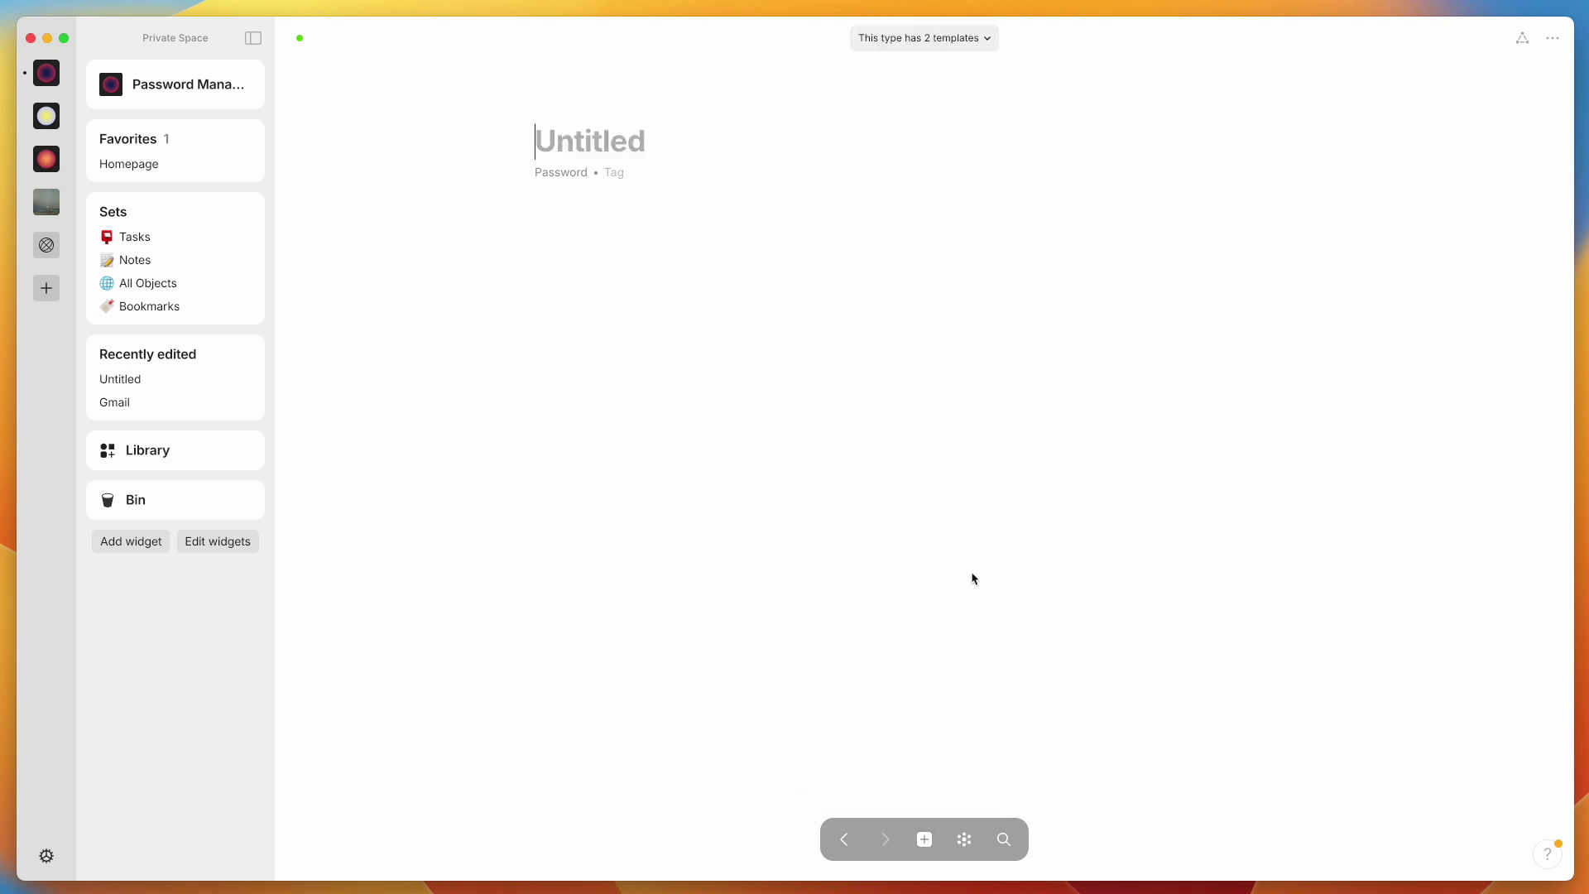
pyautogui.click(947, 39)
pyautogui.click(1002, 152)
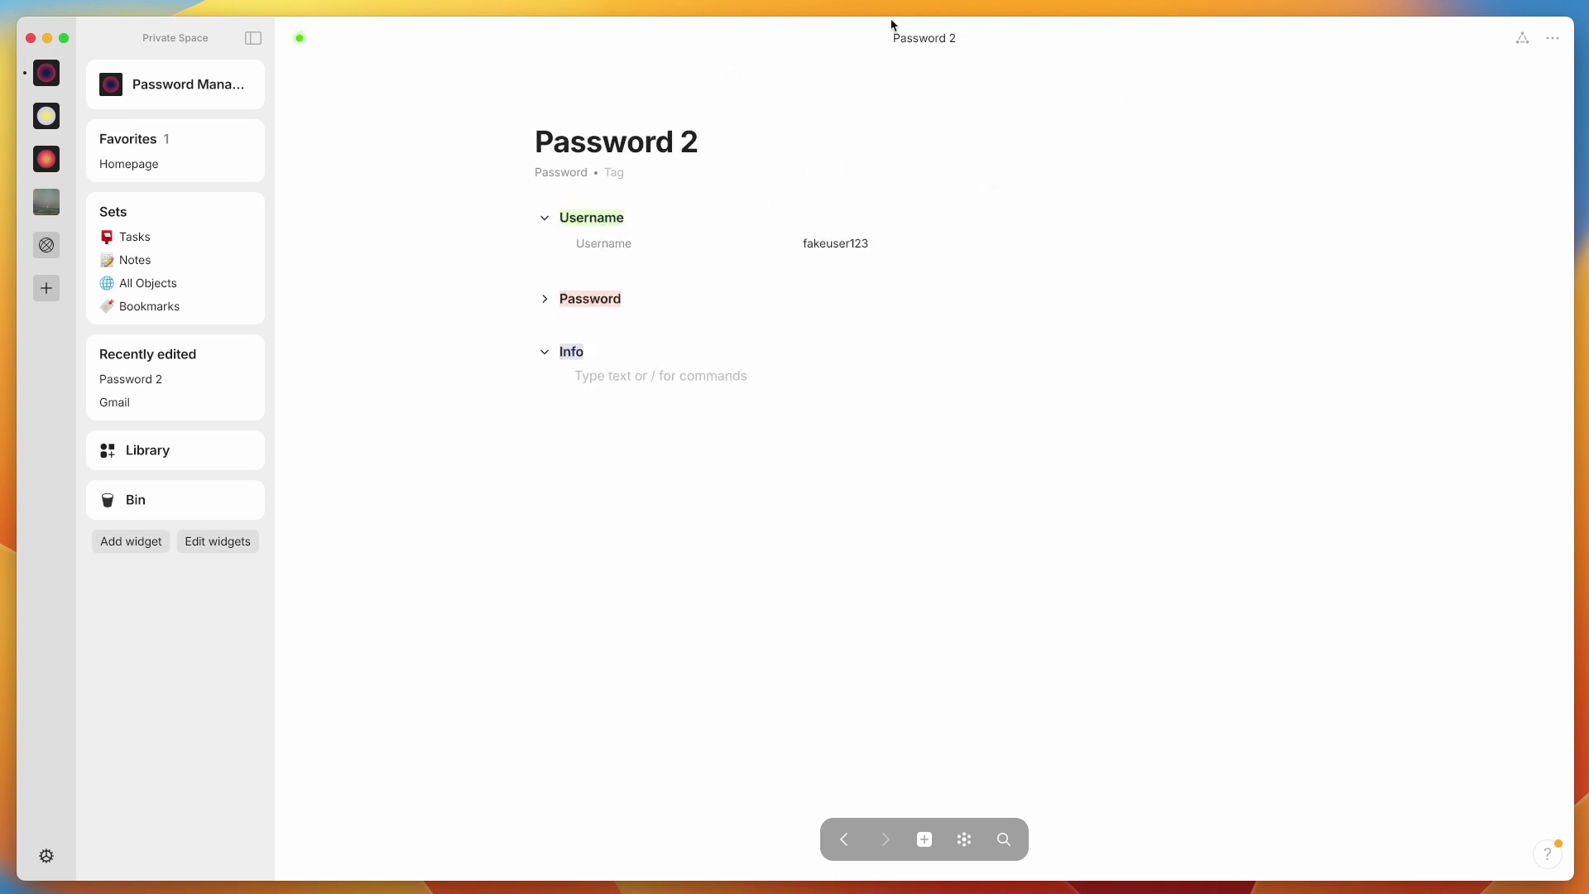
# On the Password type's page, set the Untitled template as the default template
pyautogui.click(161, 449)
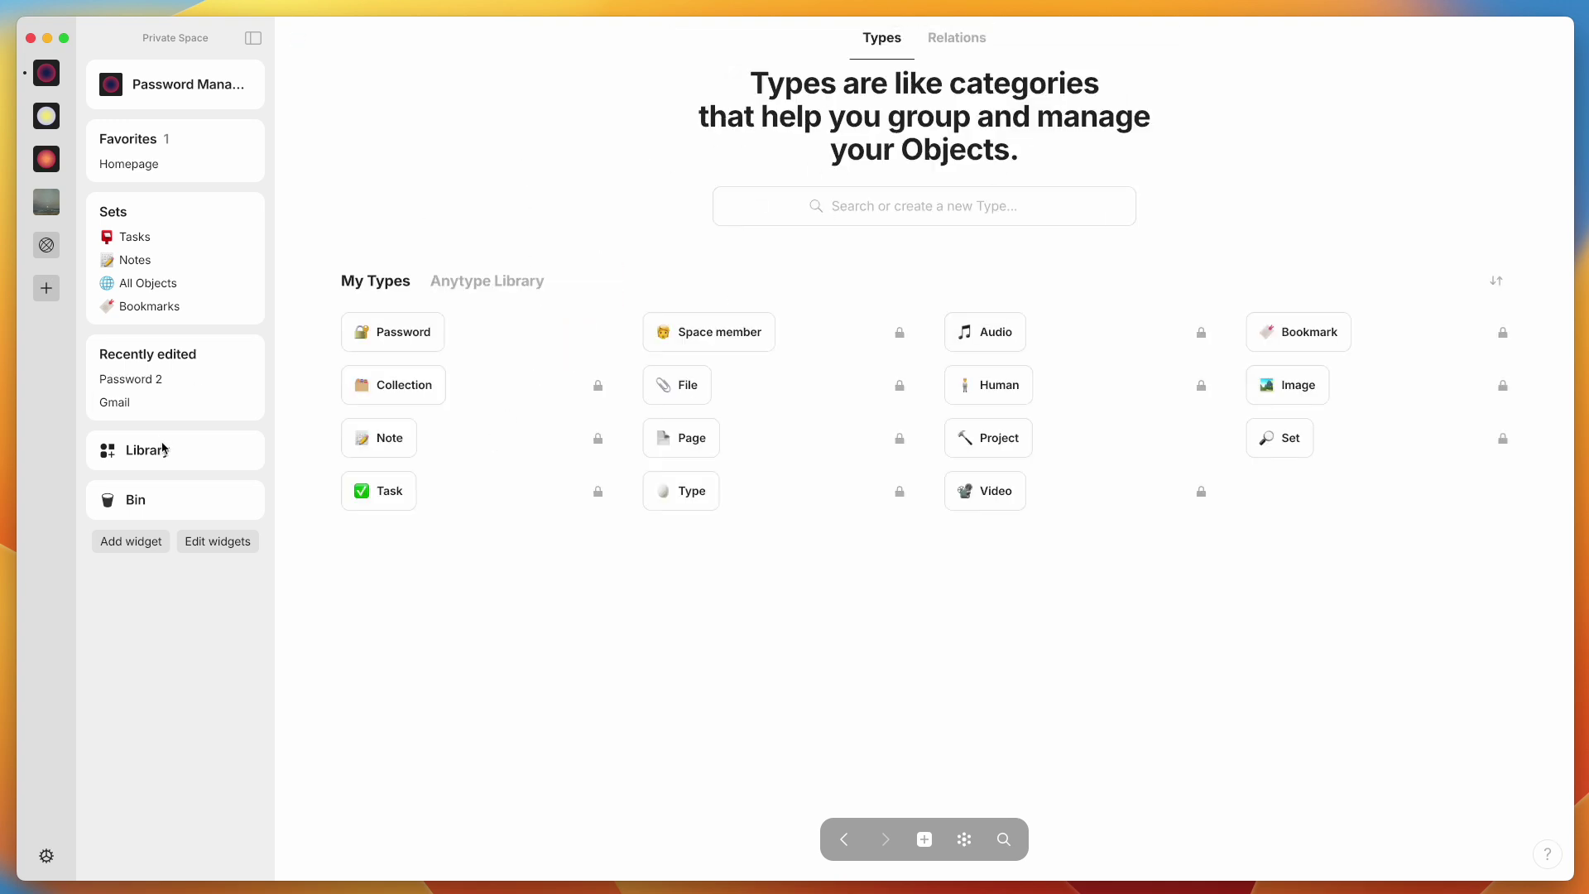
pyautogui.click(404, 334)
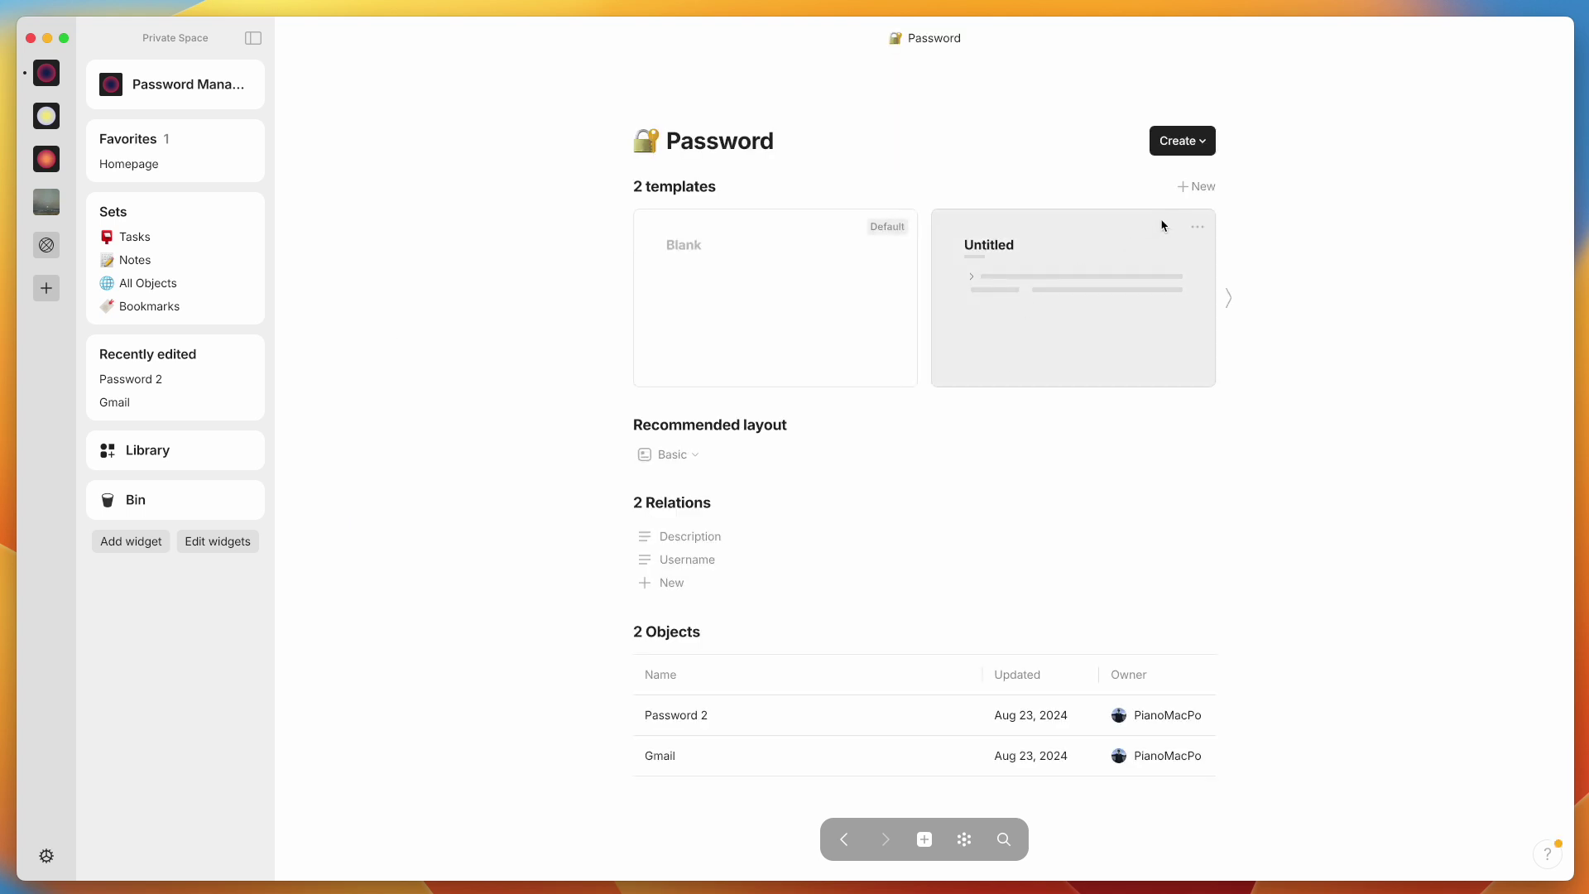
pyautogui.click(1028, 340)
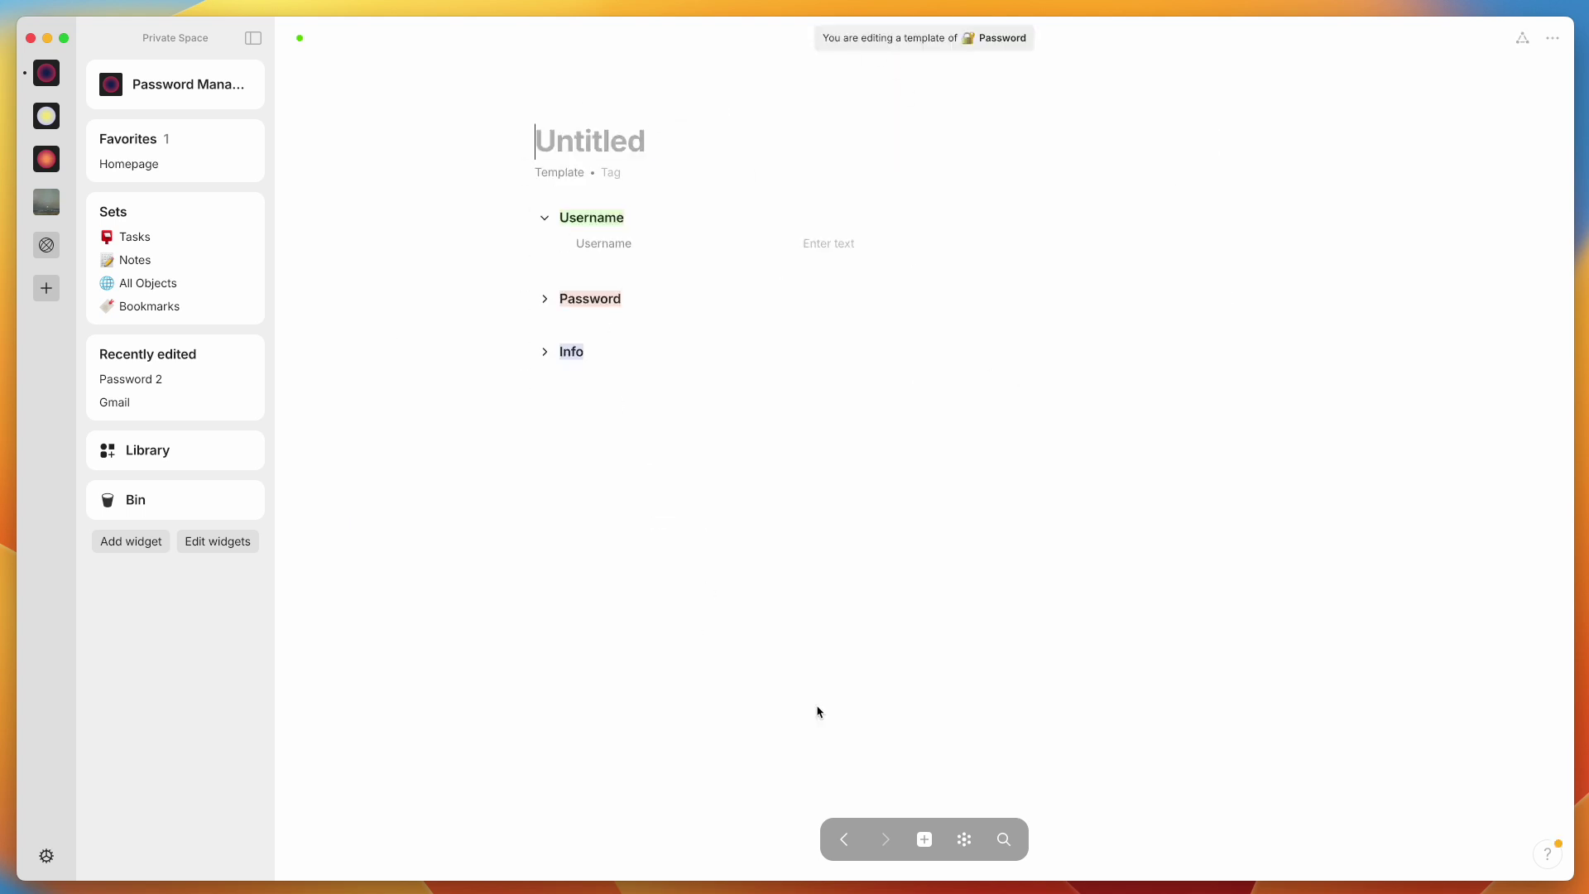
pyautogui.click(843, 839)
pyautogui.click(1197, 234)
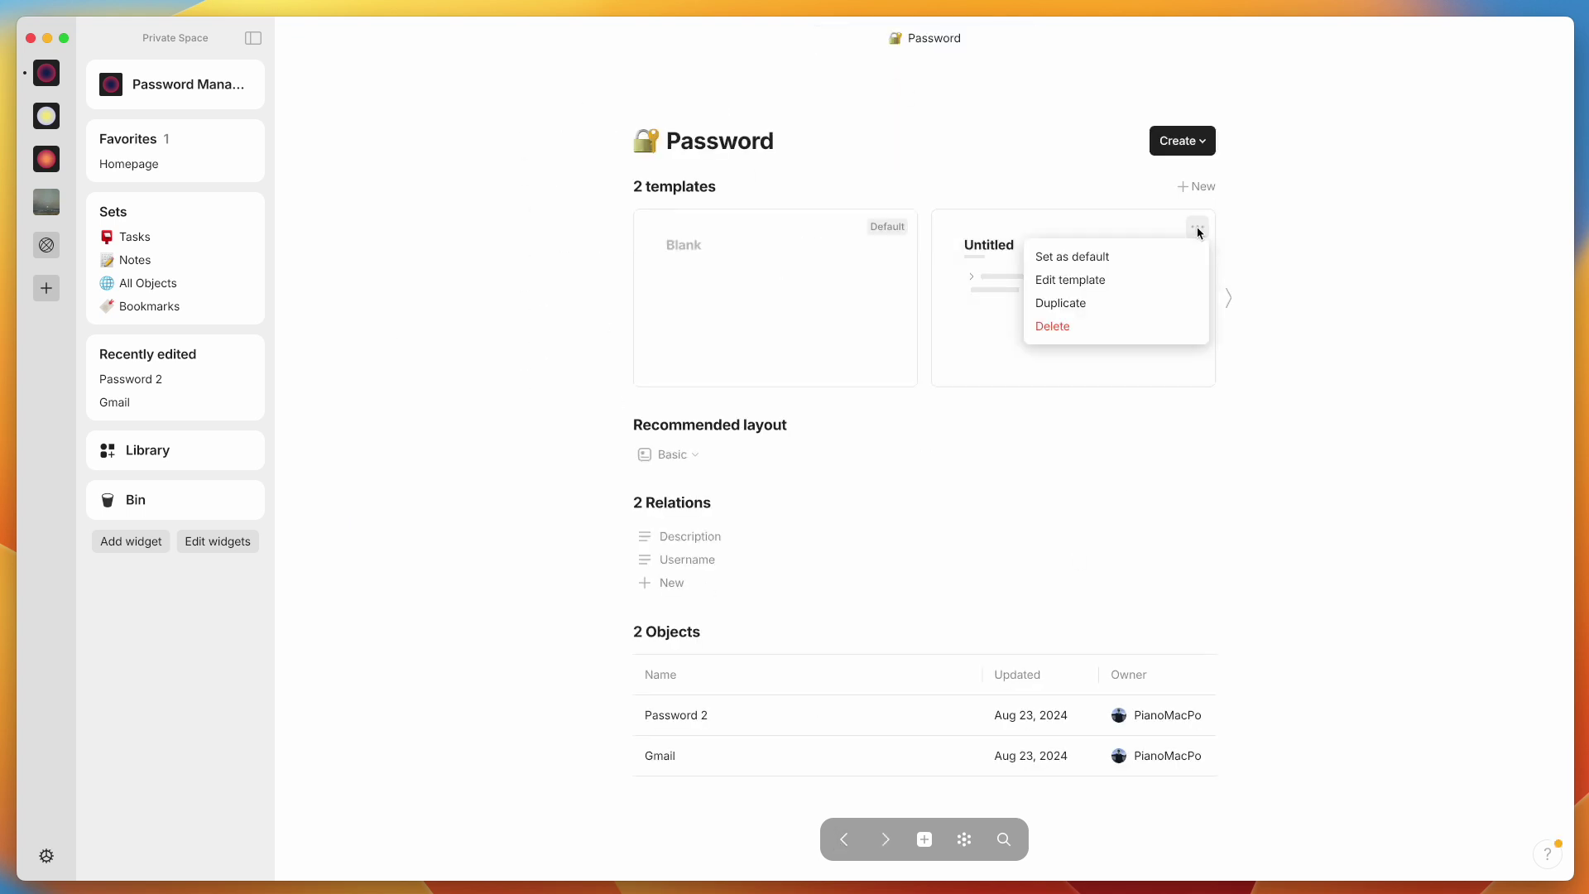
pyautogui.click(1156, 259)
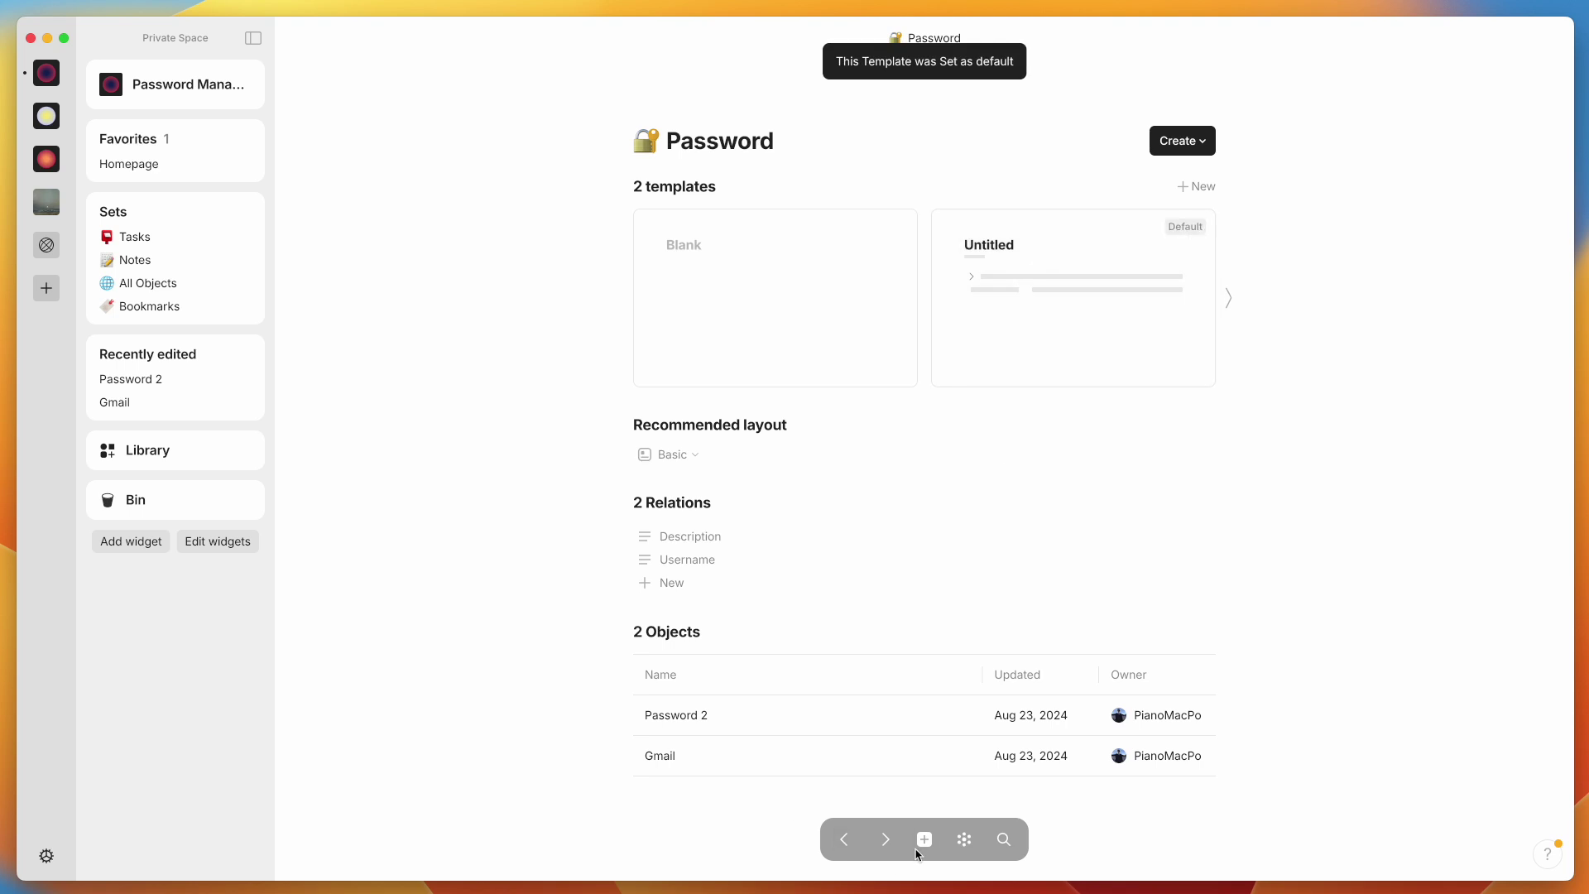
# Create a Password object titled Pass3 with the fake Gmail address as its Username
pyautogui.moveTo(925, 840)
pyautogui.click(916, 790)
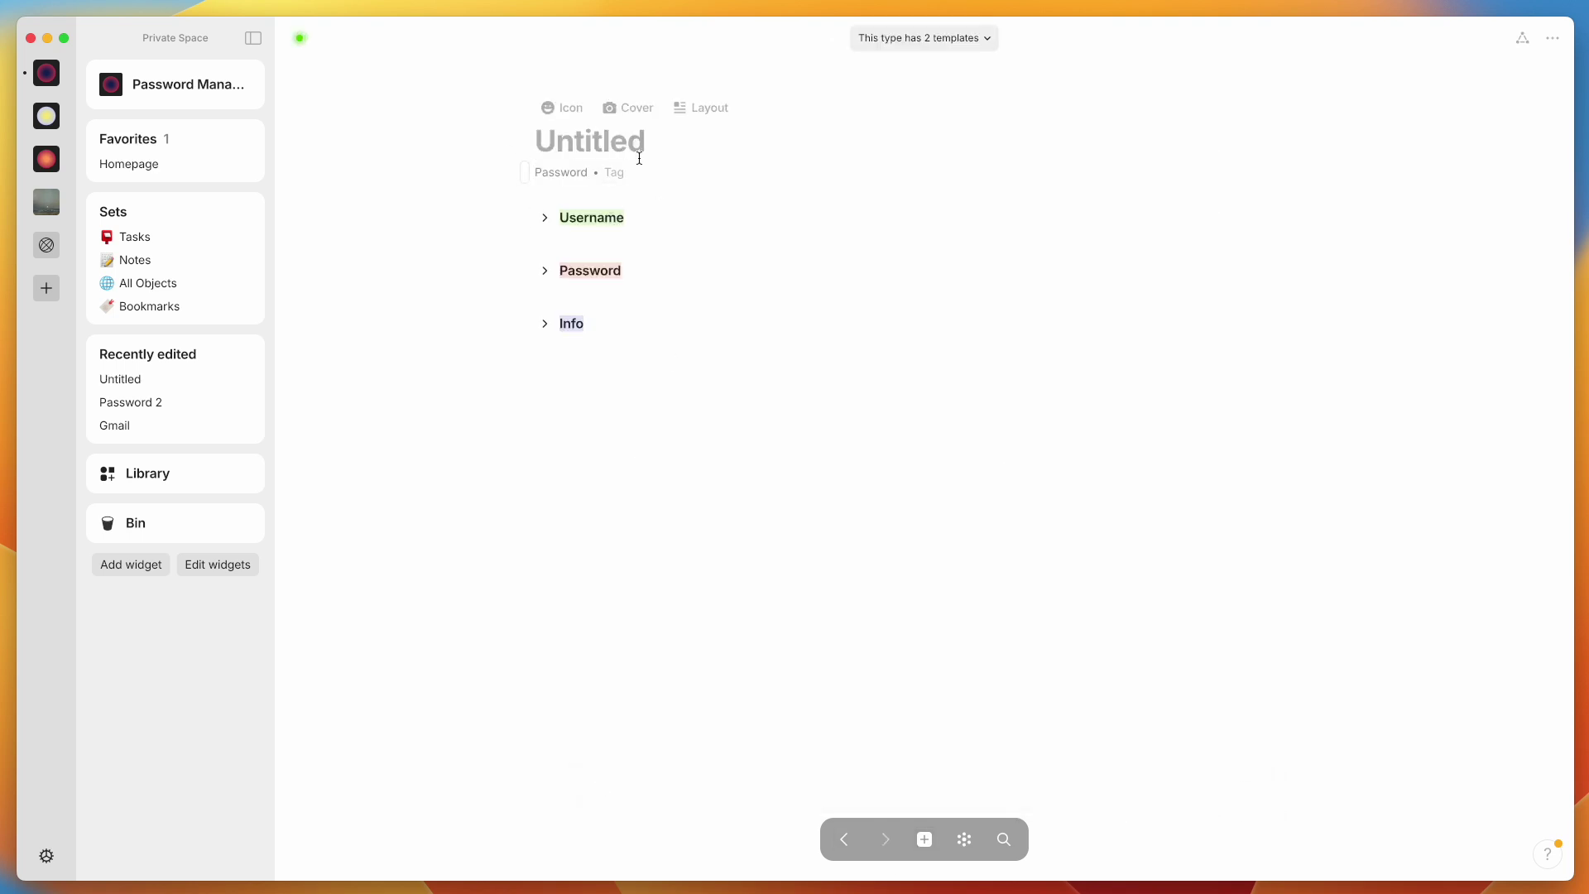
pyautogui.write('Pass3')
pyautogui.press('Tab')
pyautogui.write('fakegmail@gmail.com')
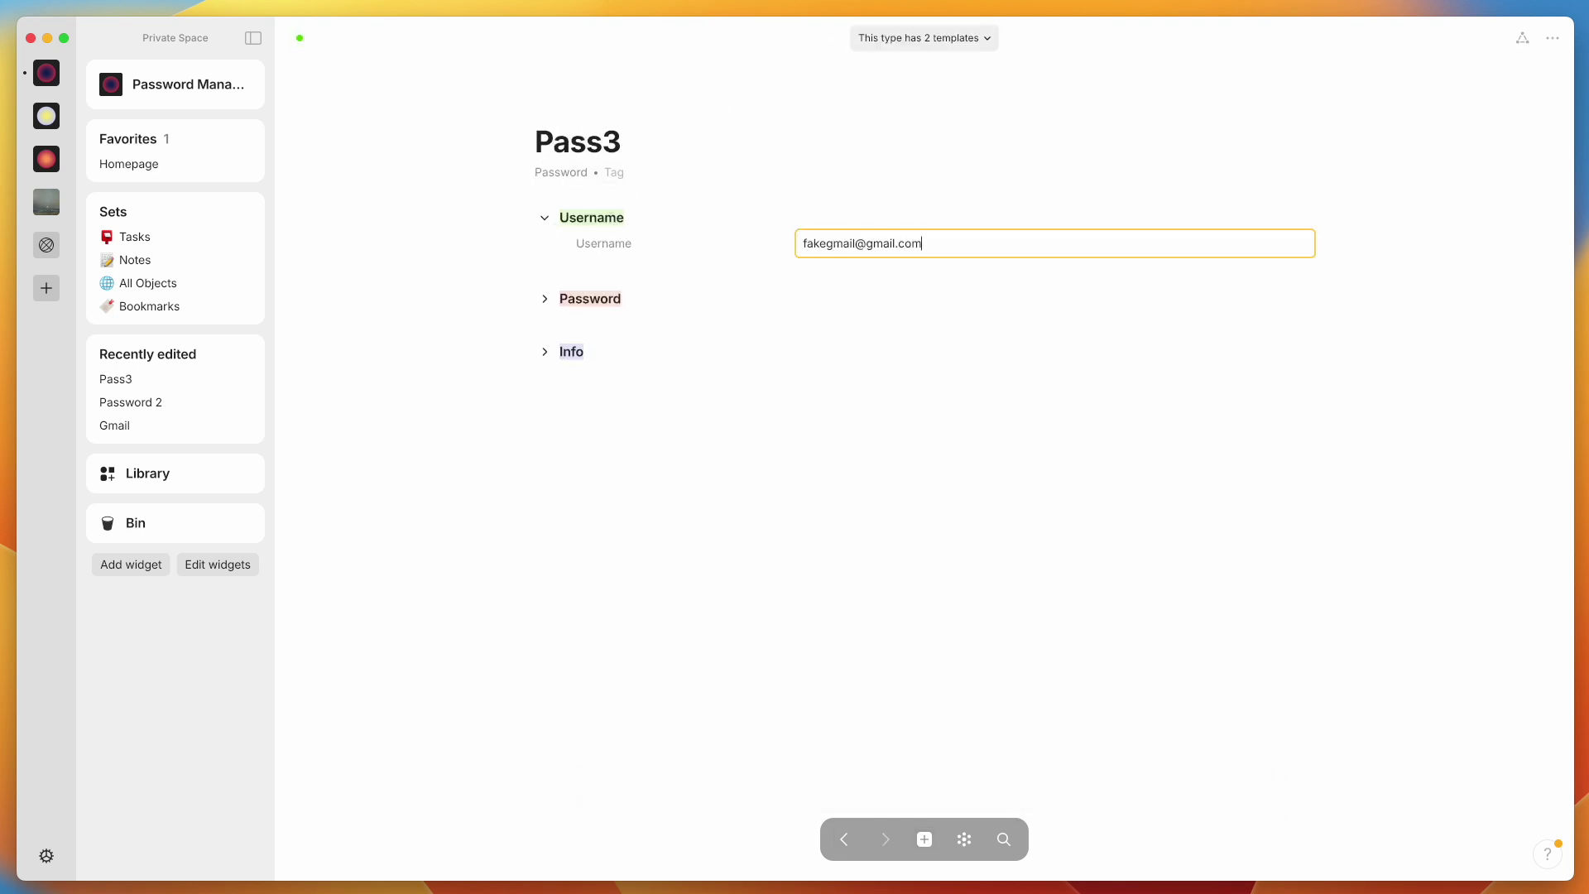
pyautogui.click(706, 571)
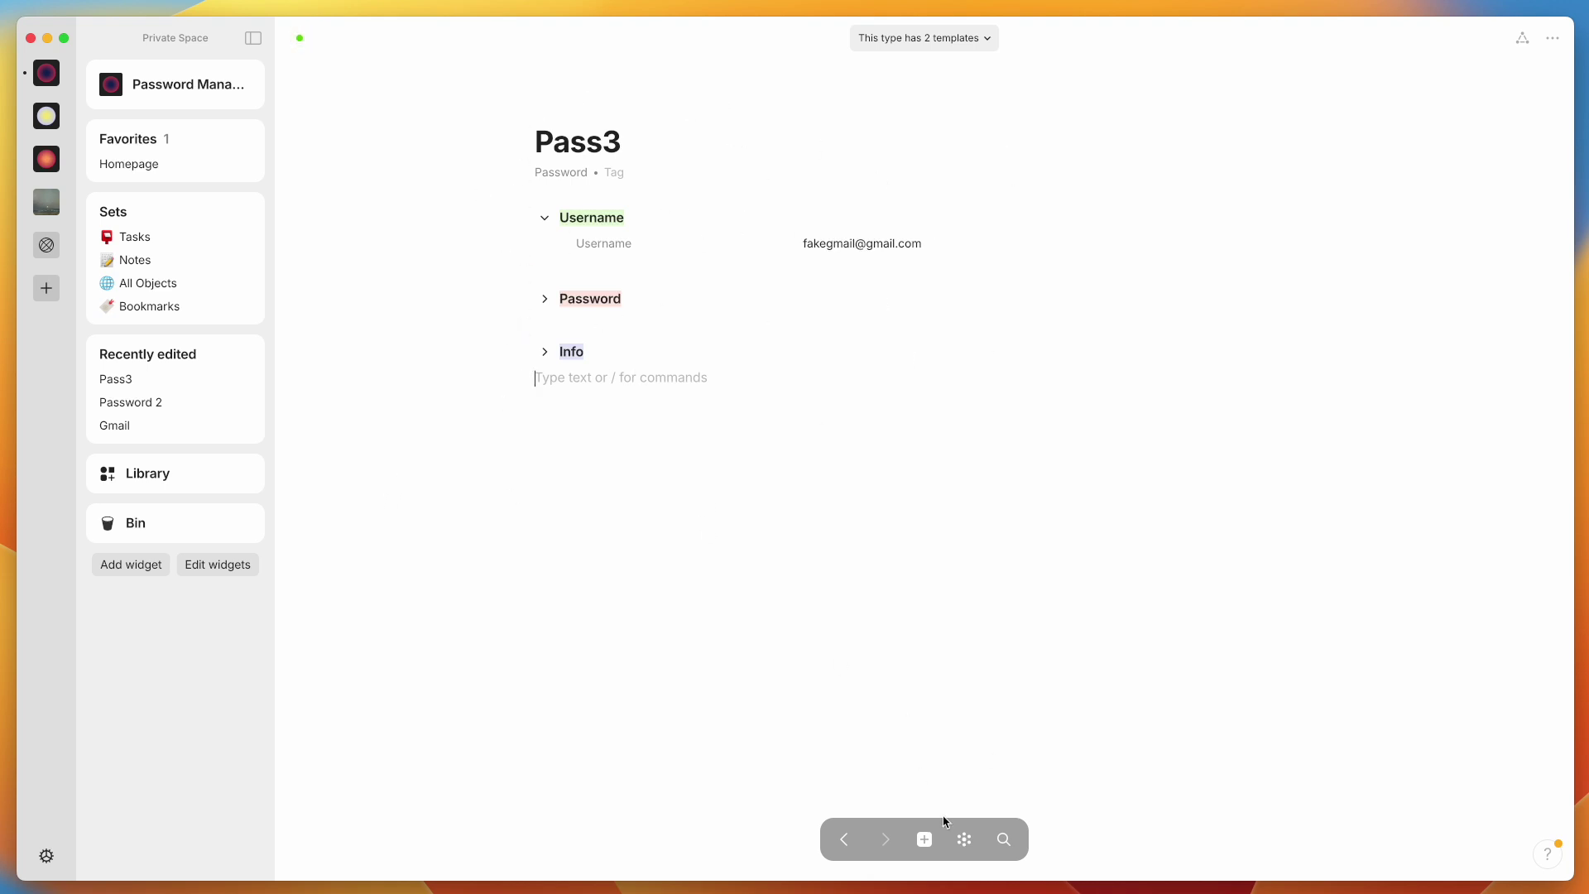
pyautogui.click(925, 840)
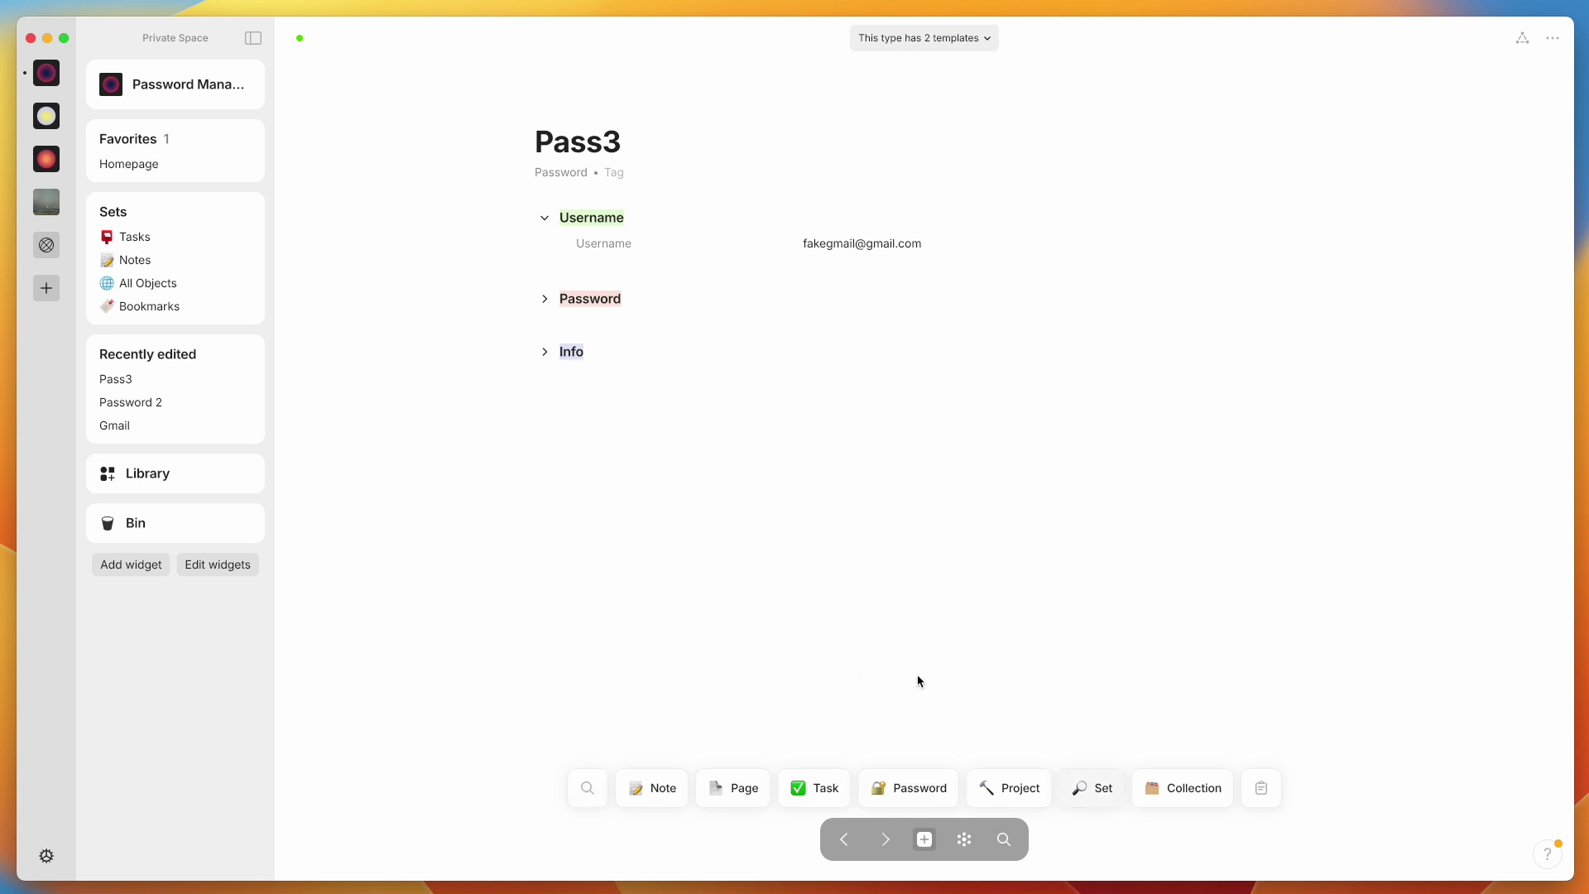
# From the Password type in the Library, create a new set of objects titled 'Passwords'
pyautogui.click(194, 470)
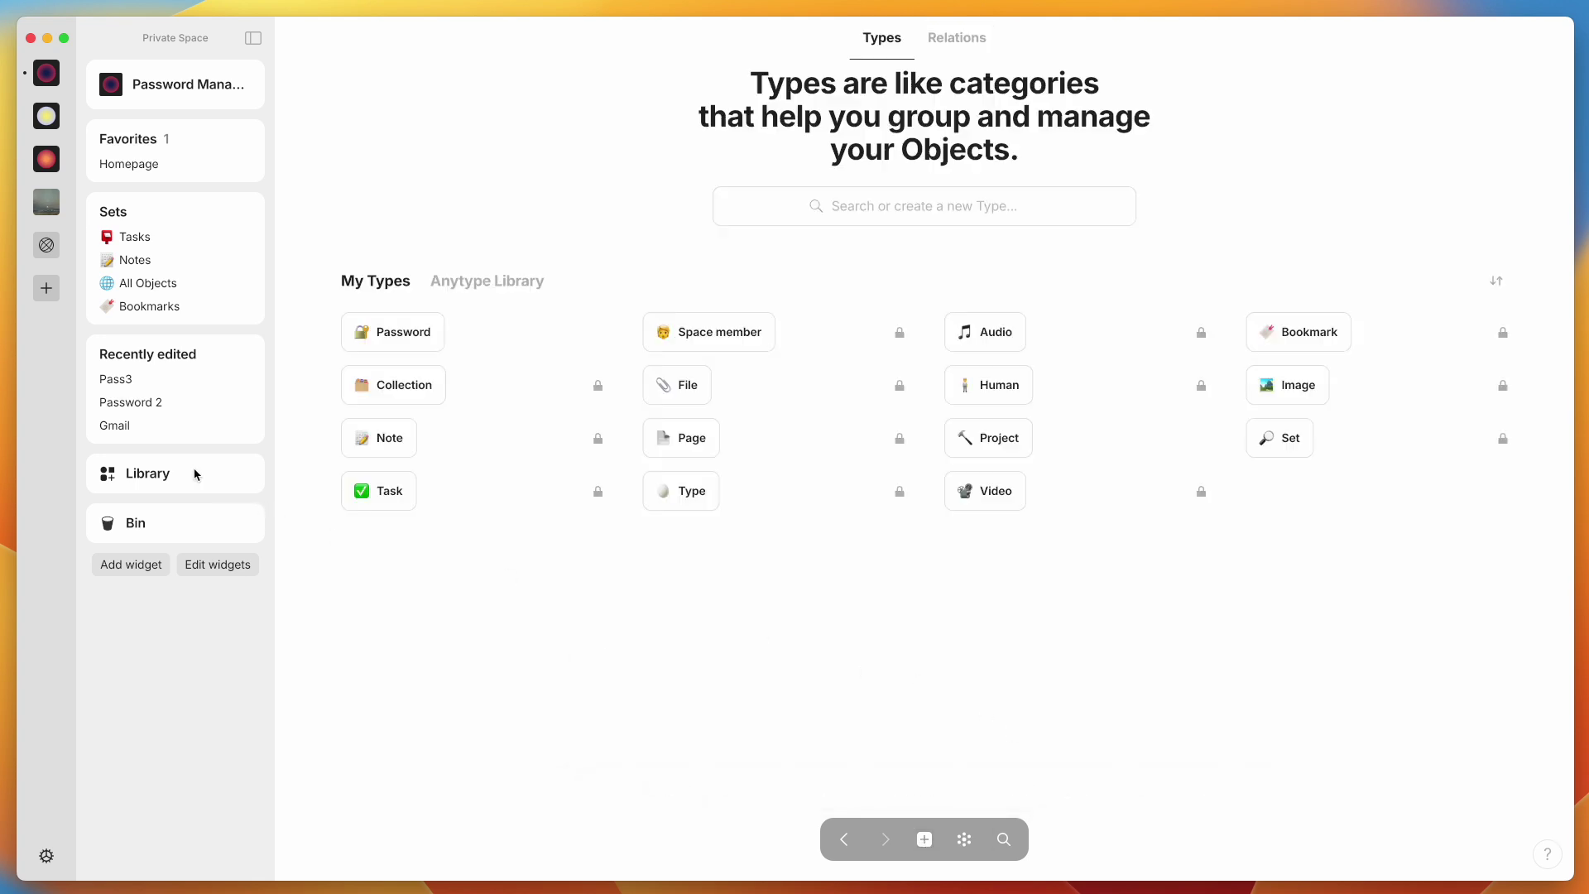
pyautogui.click(389, 335)
pyautogui.click(1198, 142)
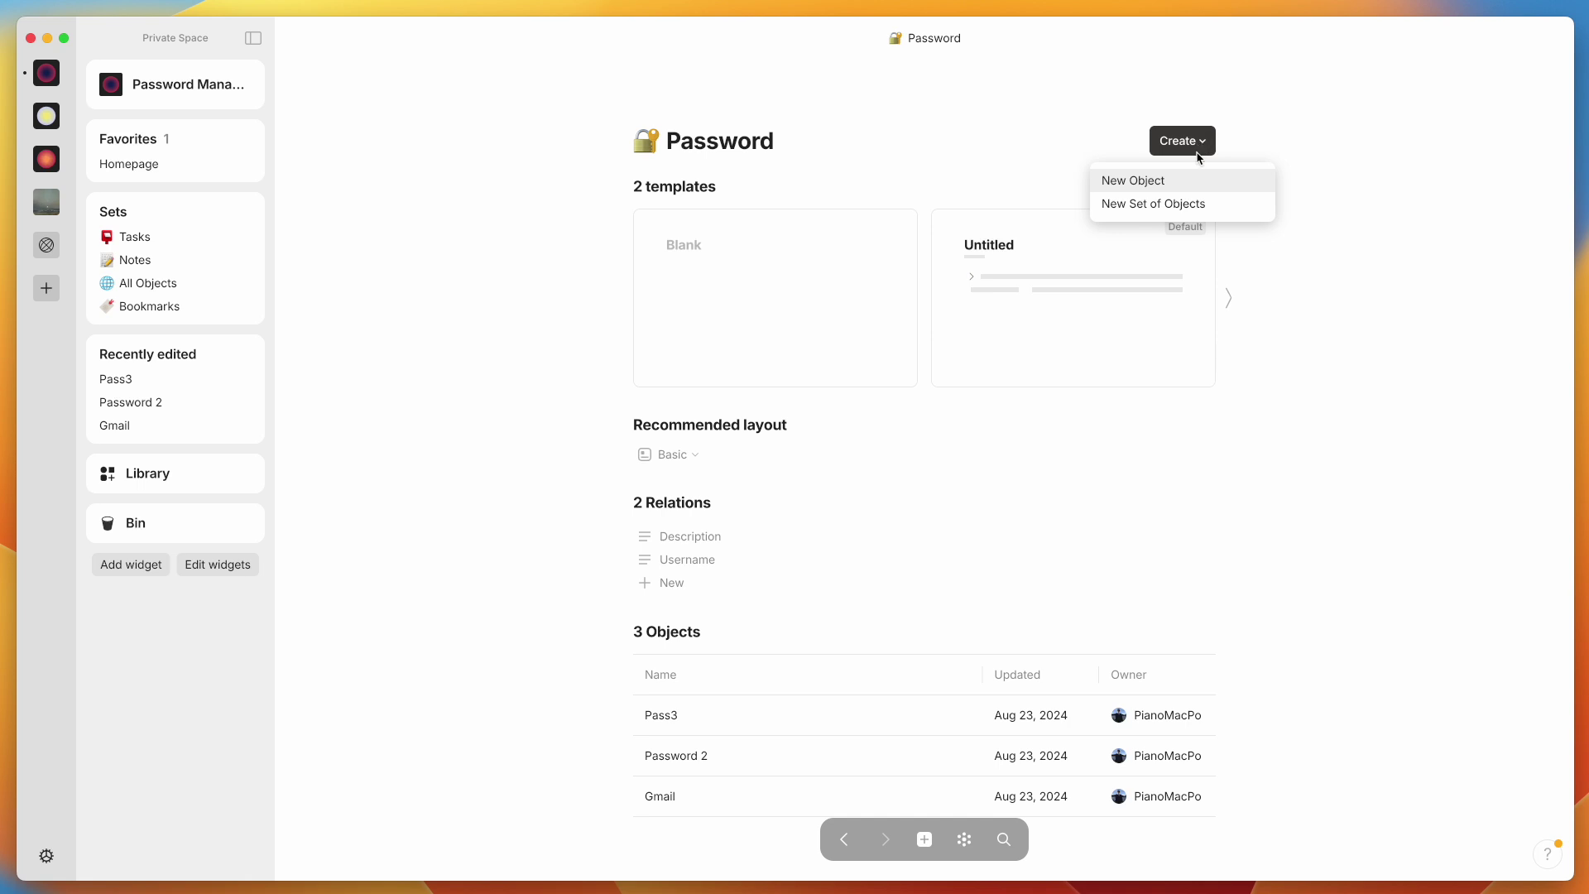
pyautogui.click(1191, 204)
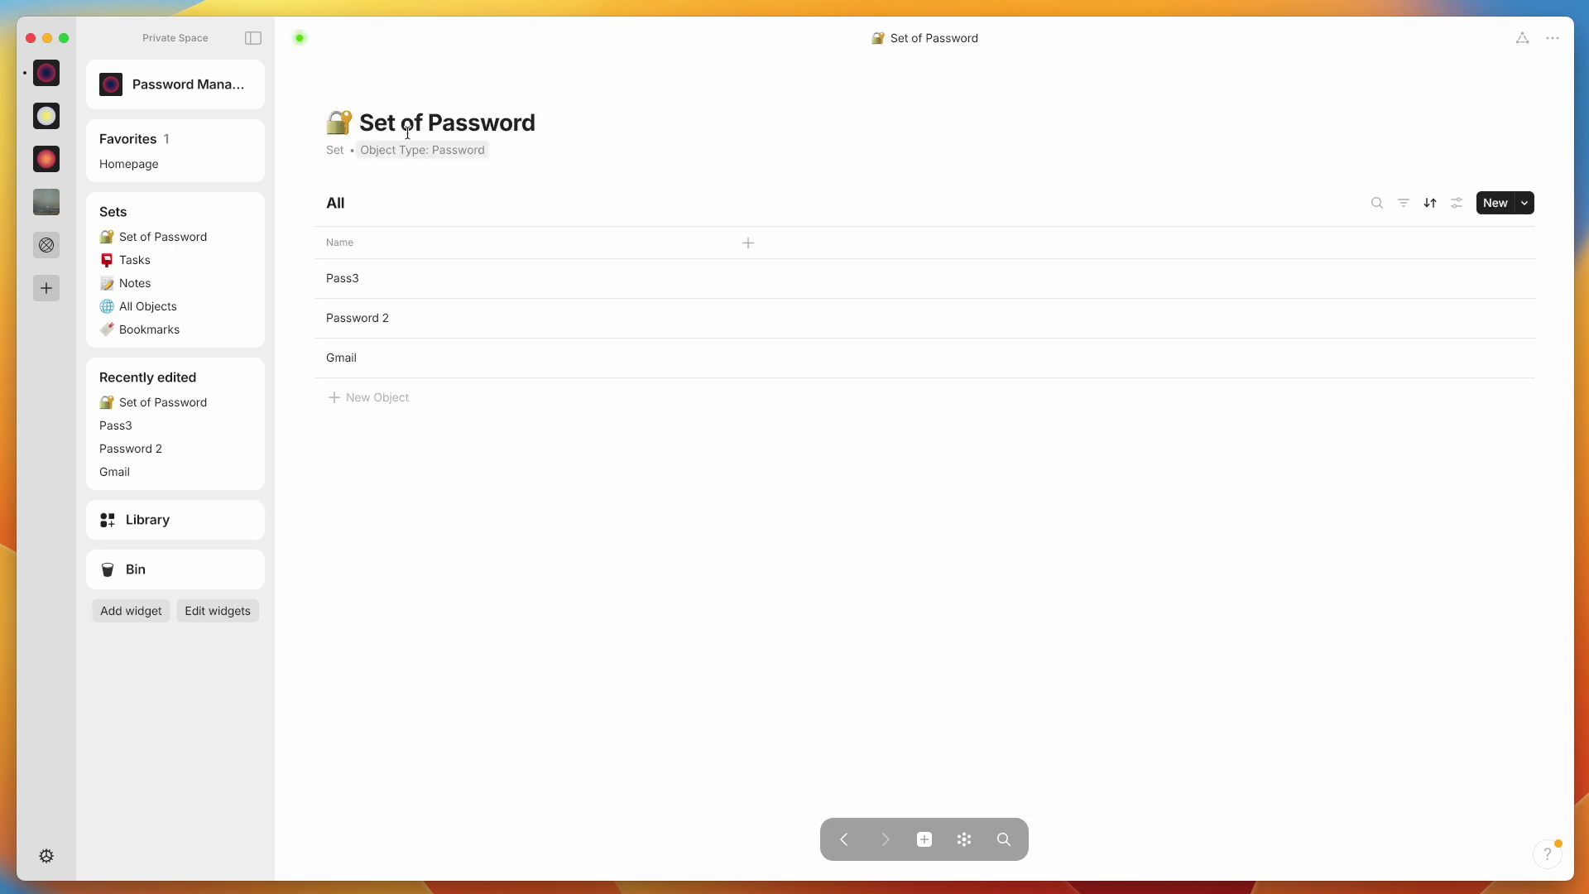
pyautogui.write('s')
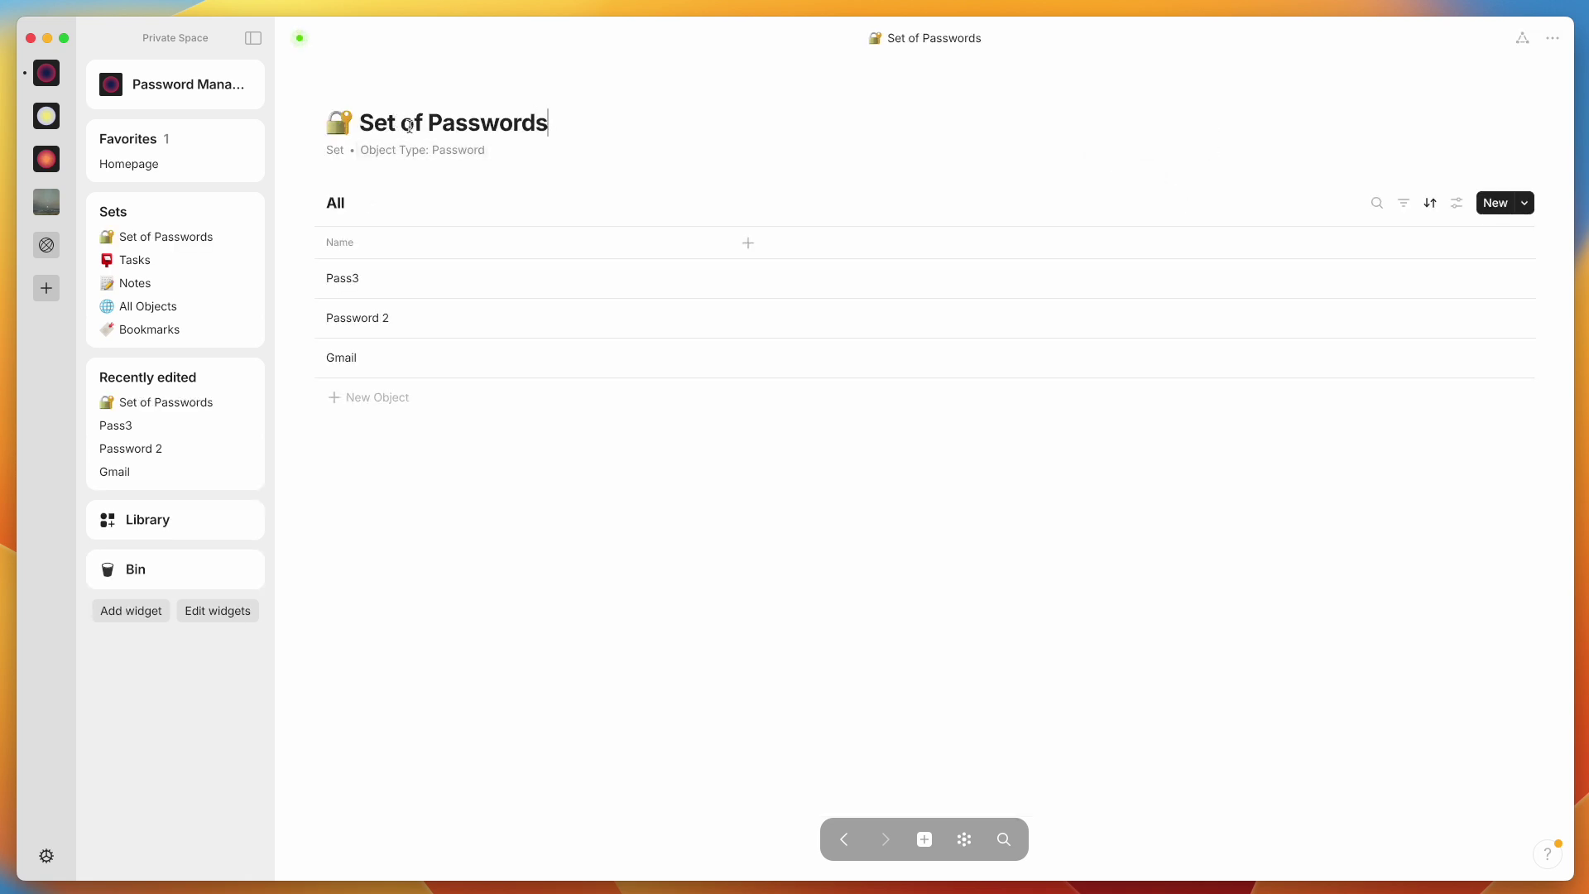
pyautogui.press('super+BackSpace')
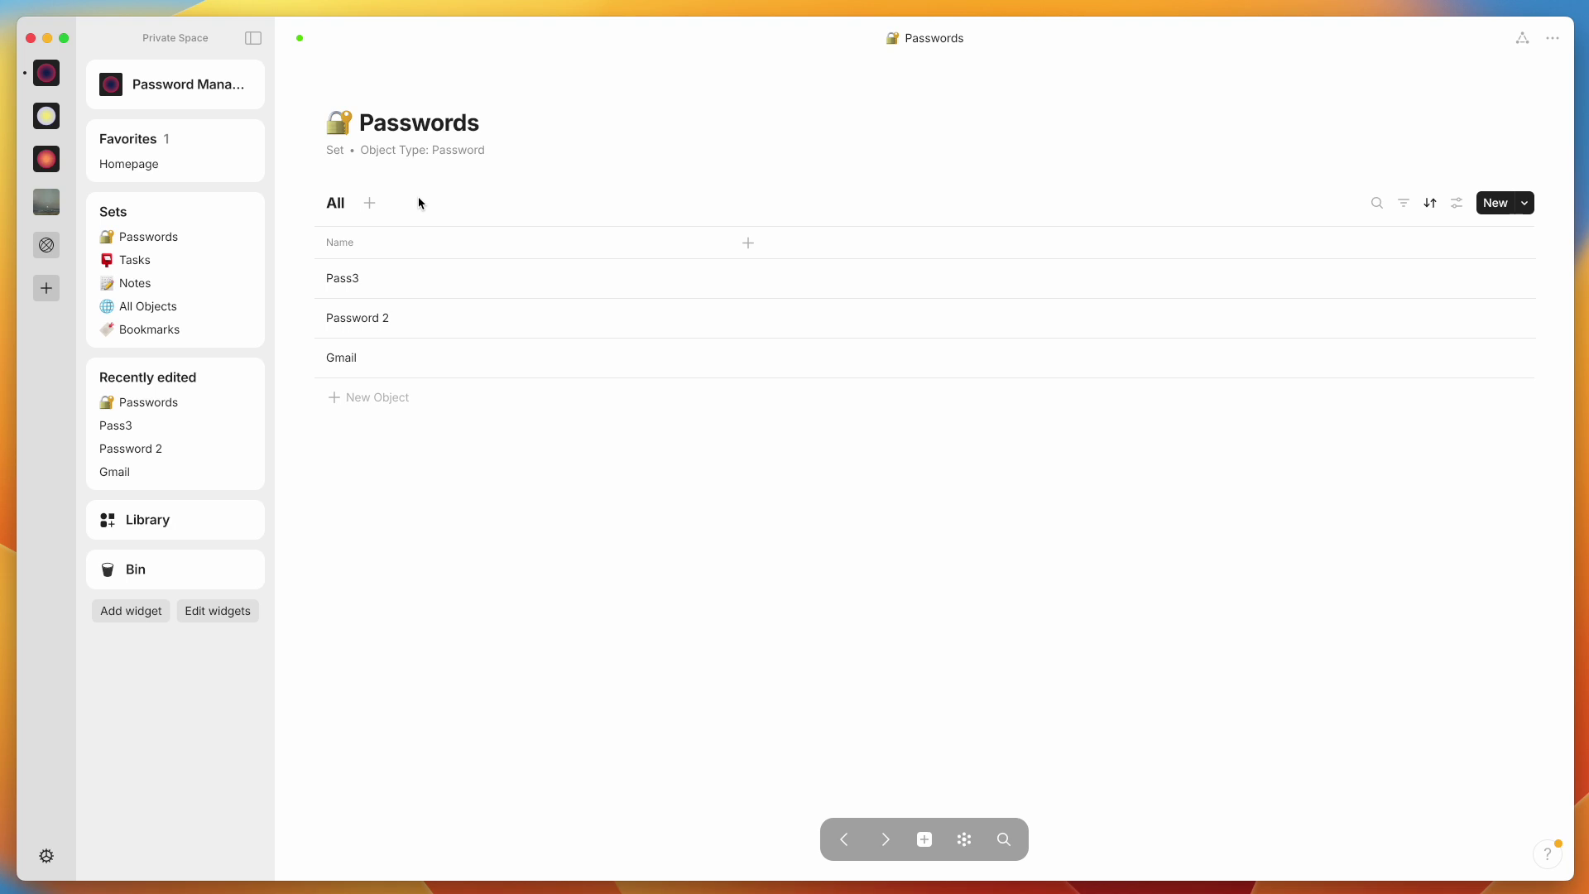
# Add a Username column next to Name in the Passwords set's grid
pyautogui.click(750, 243)
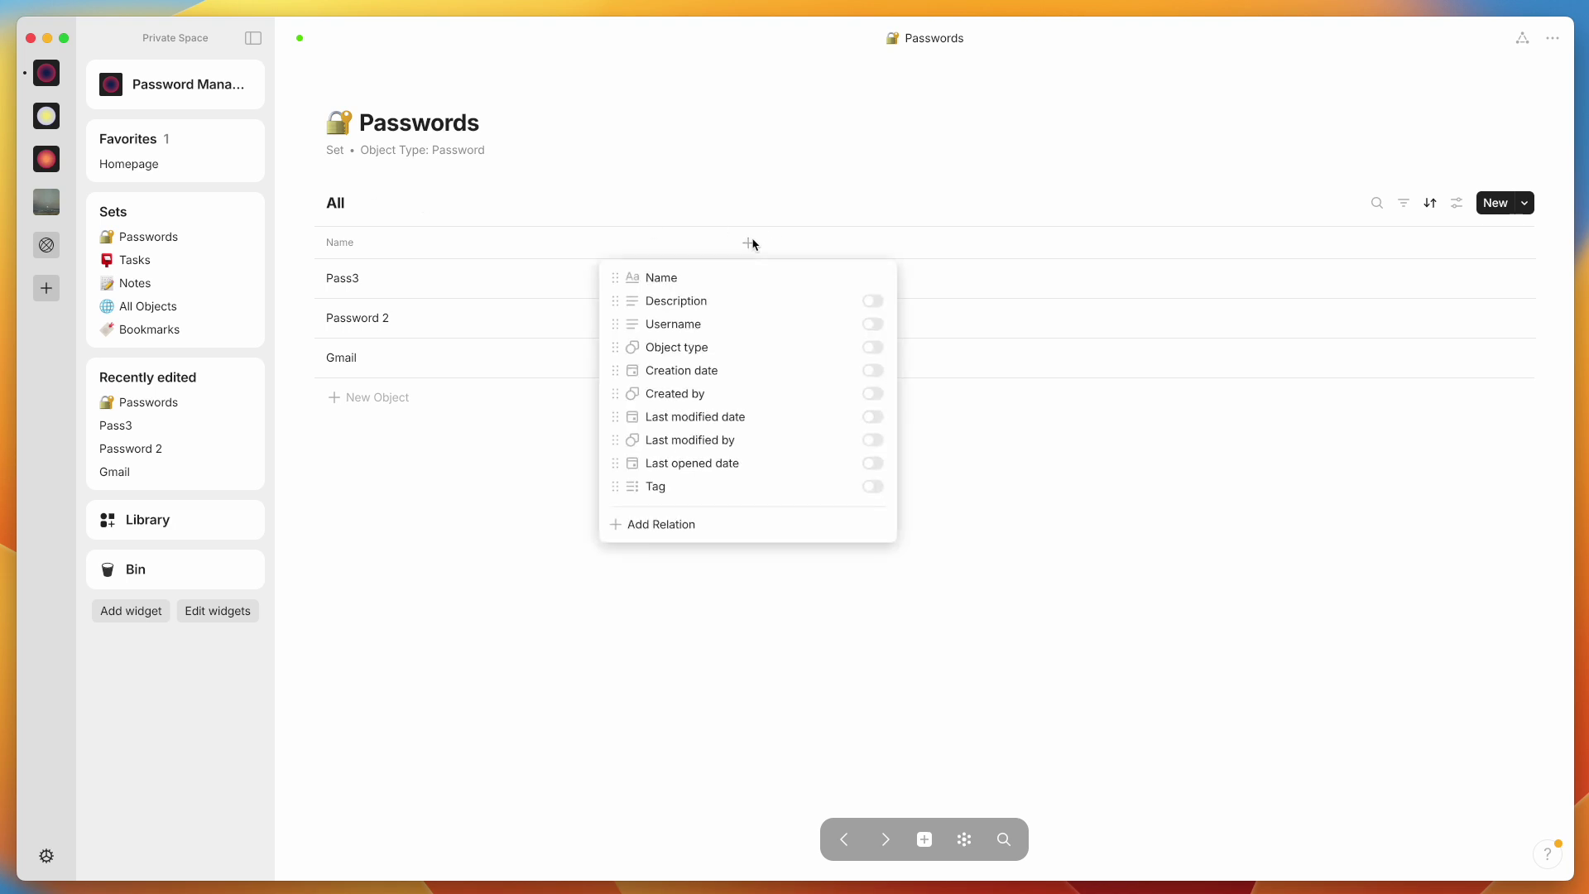
pyautogui.click(873, 324)
pyautogui.click(638, 493)
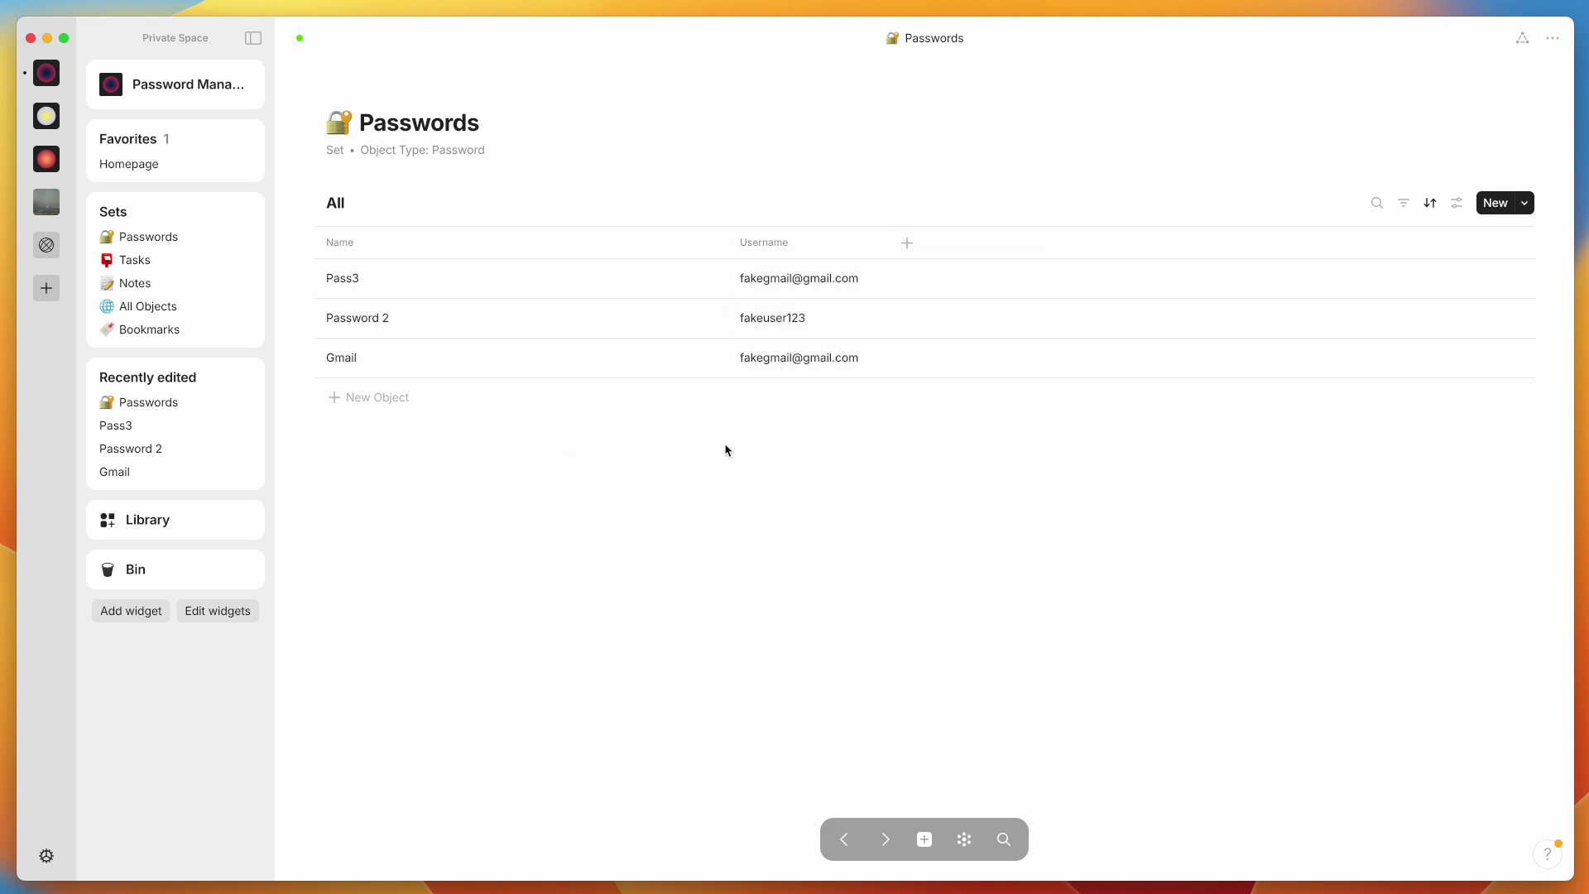
# Change the set's sort from Last modified date to Username, ascending
pyautogui.click(1430, 202)
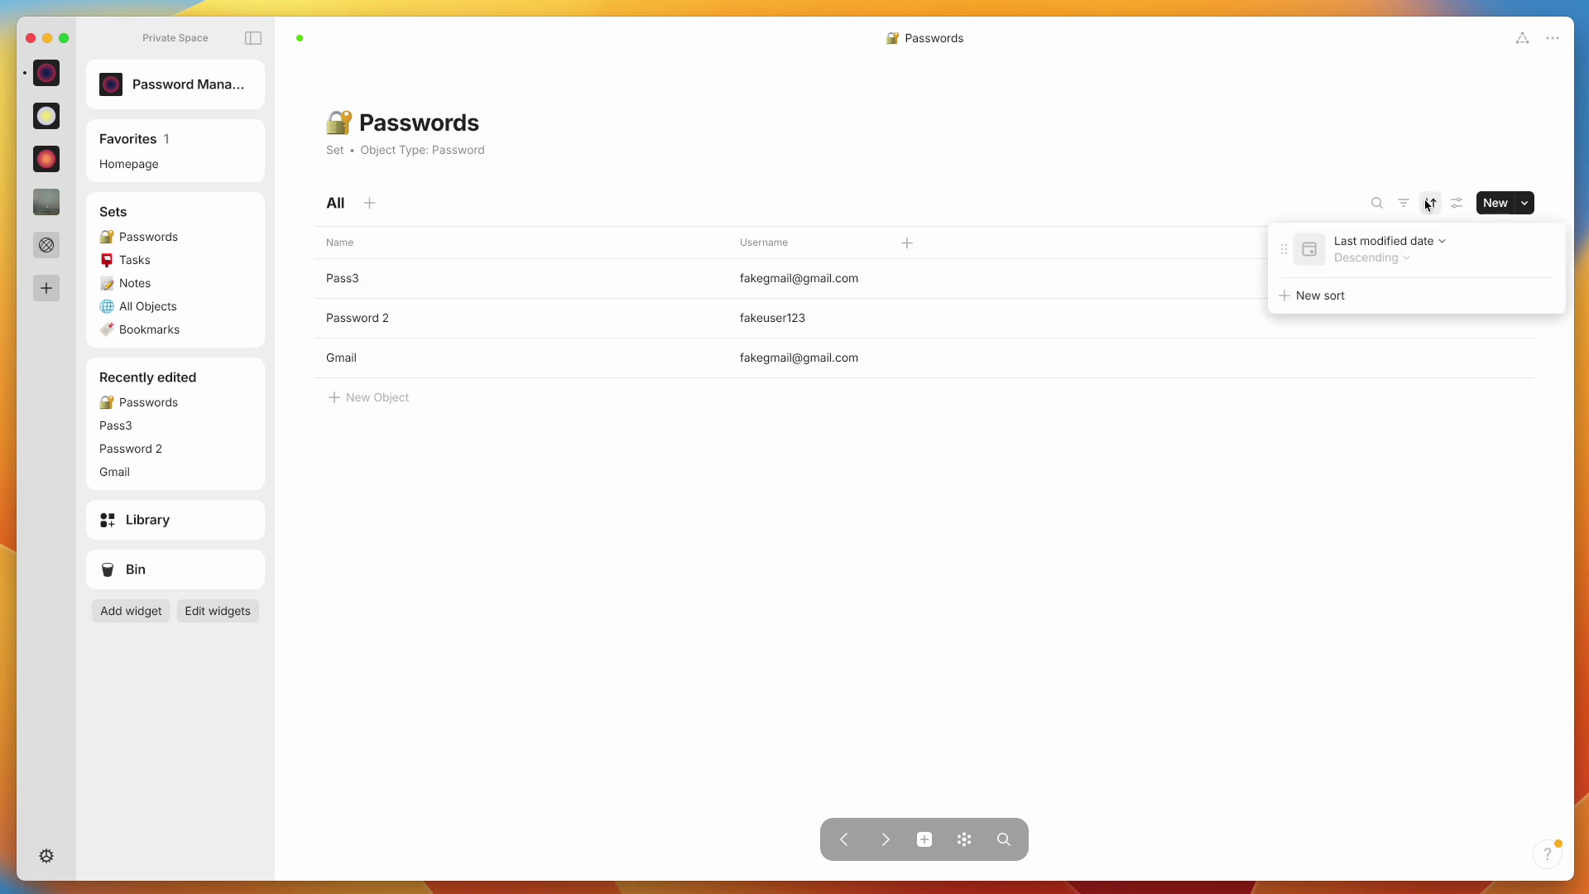
pyautogui.click(1407, 240)
pyautogui.click(1183, 219)
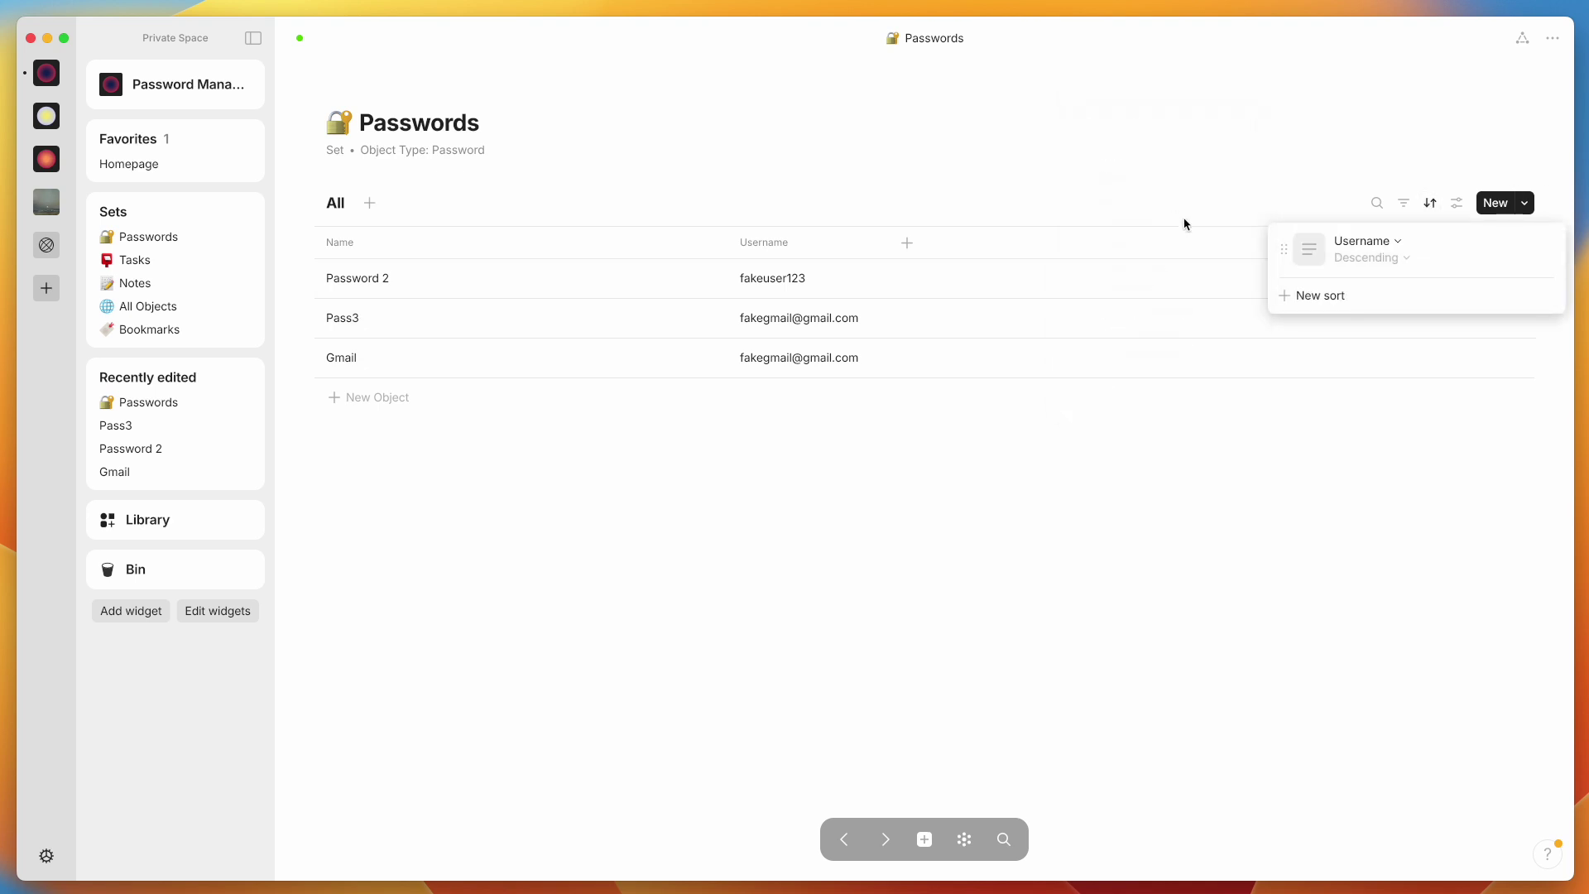
pyautogui.click(1383, 259)
pyautogui.click(1378, 284)
pyautogui.click(940, 621)
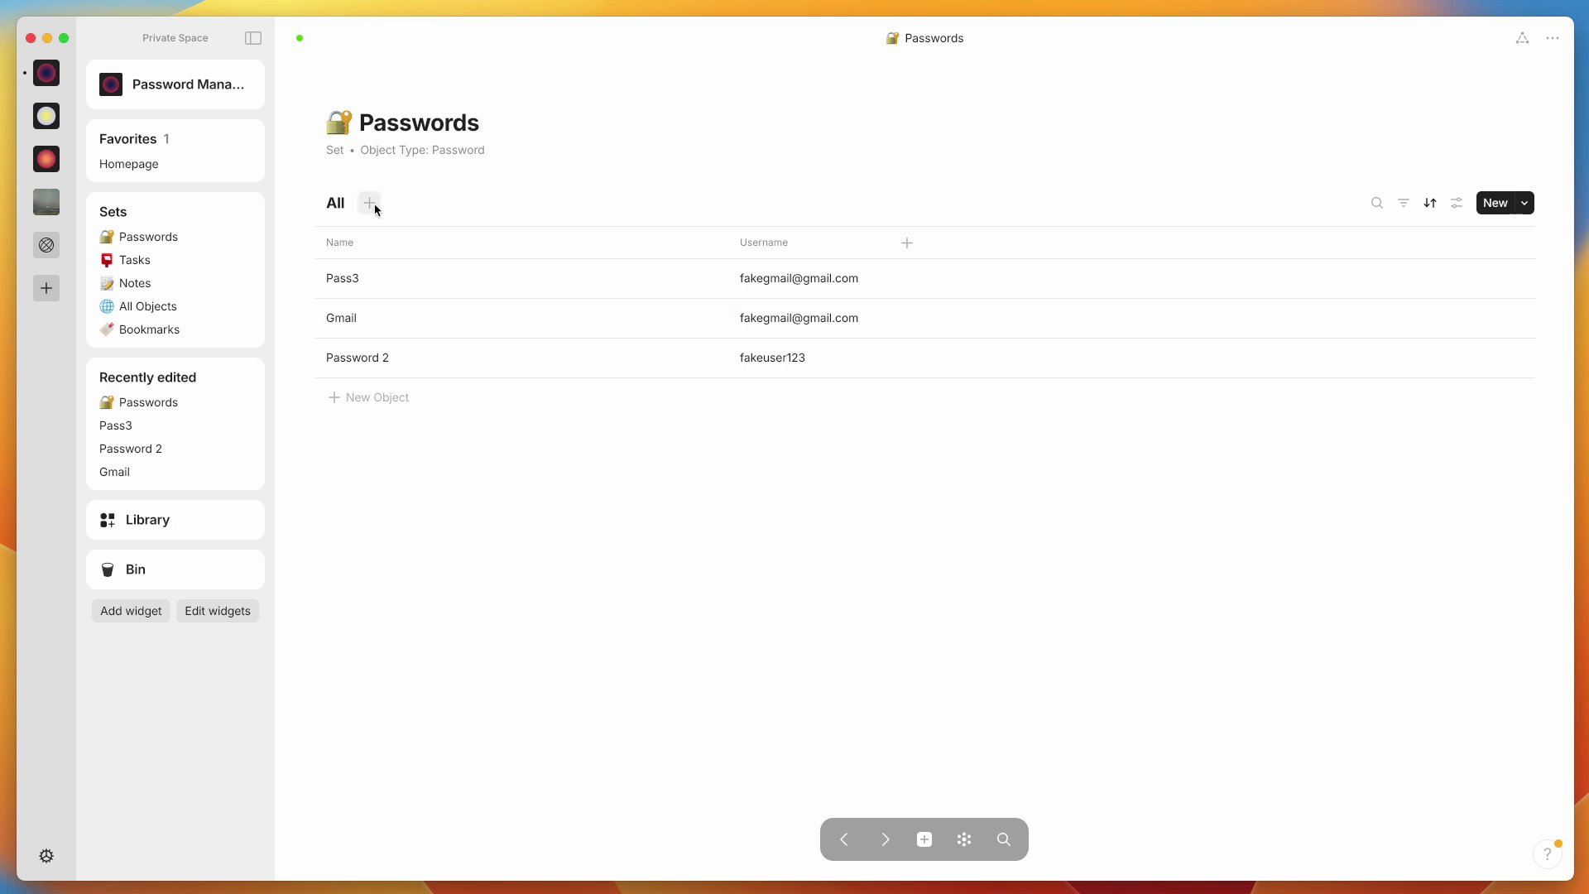
# Add a new view named 'Cards' to the Passwords set with the Gallery layout
pyautogui.click(369, 204)
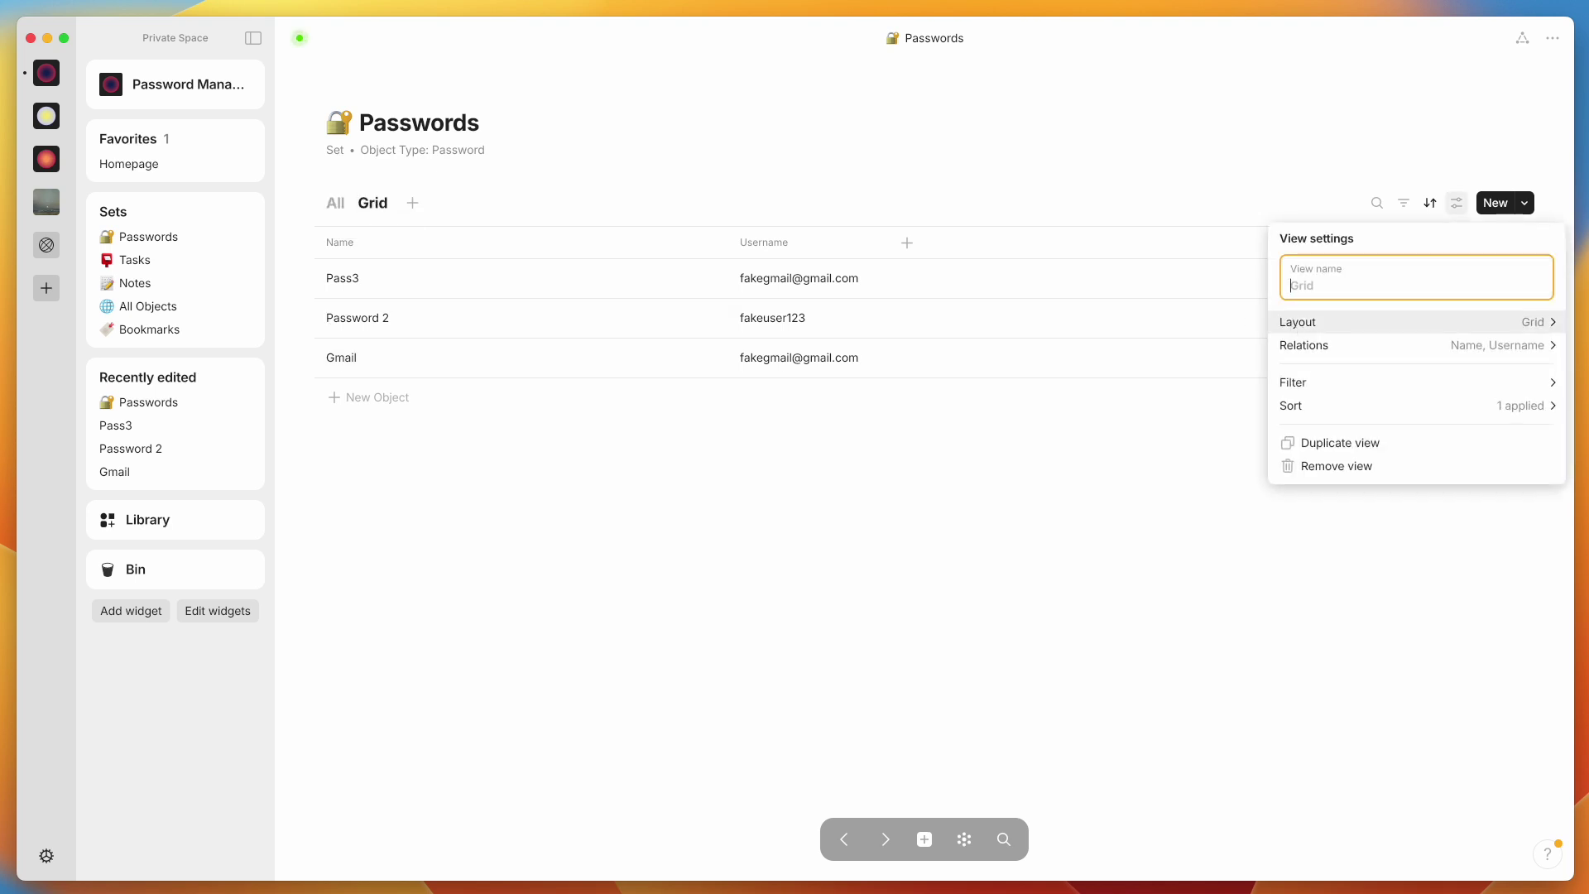
pyautogui.write('Cards')
pyautogui.click(1368, 327)
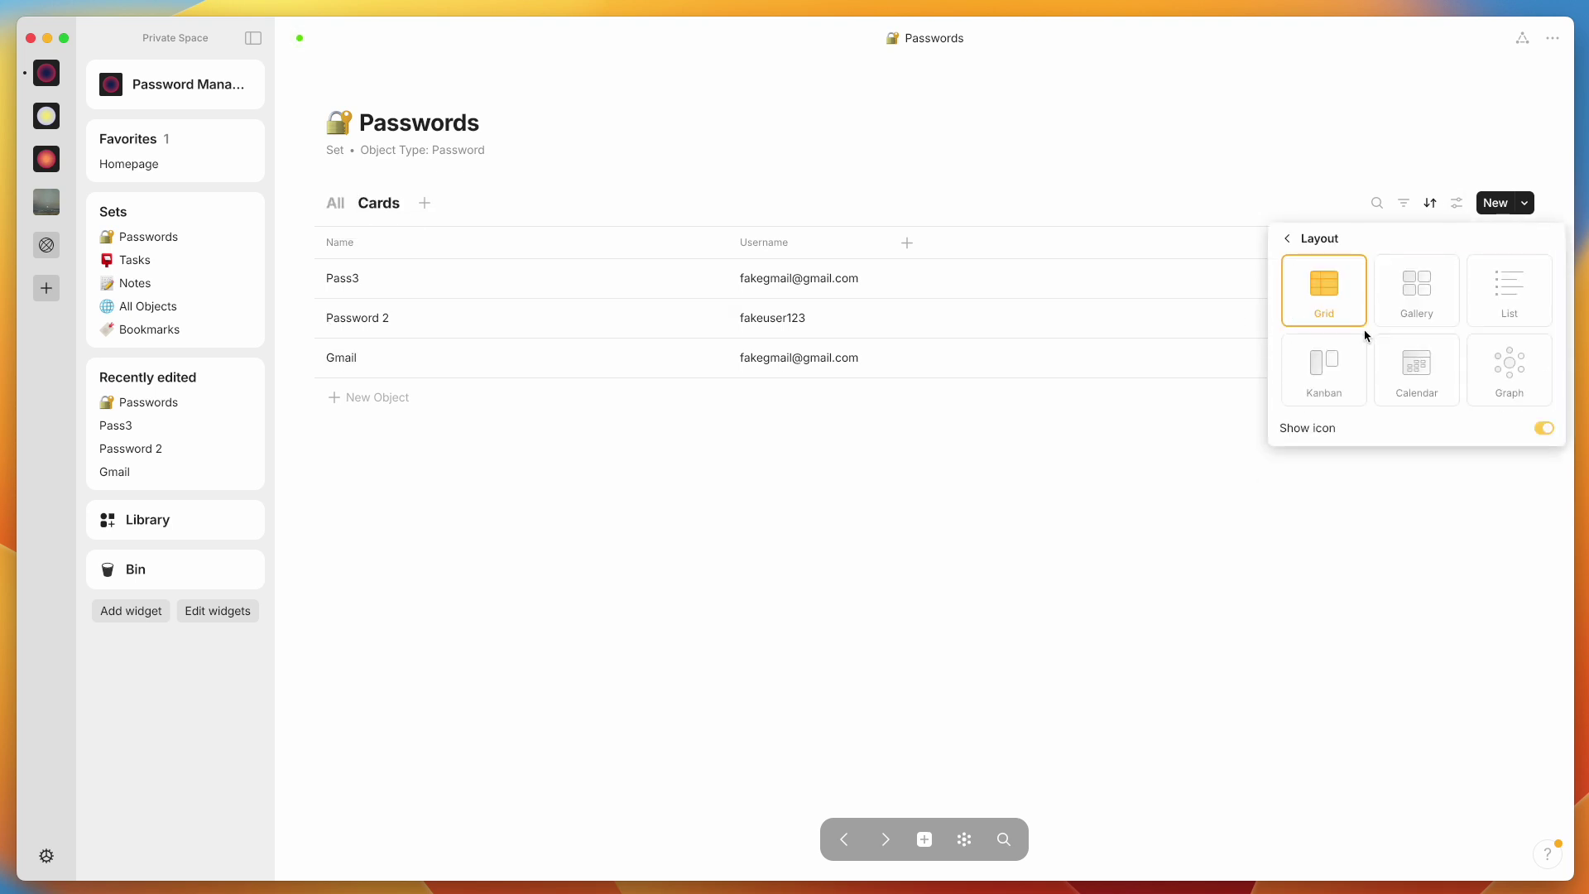
pyautogui.click(1408, 304)
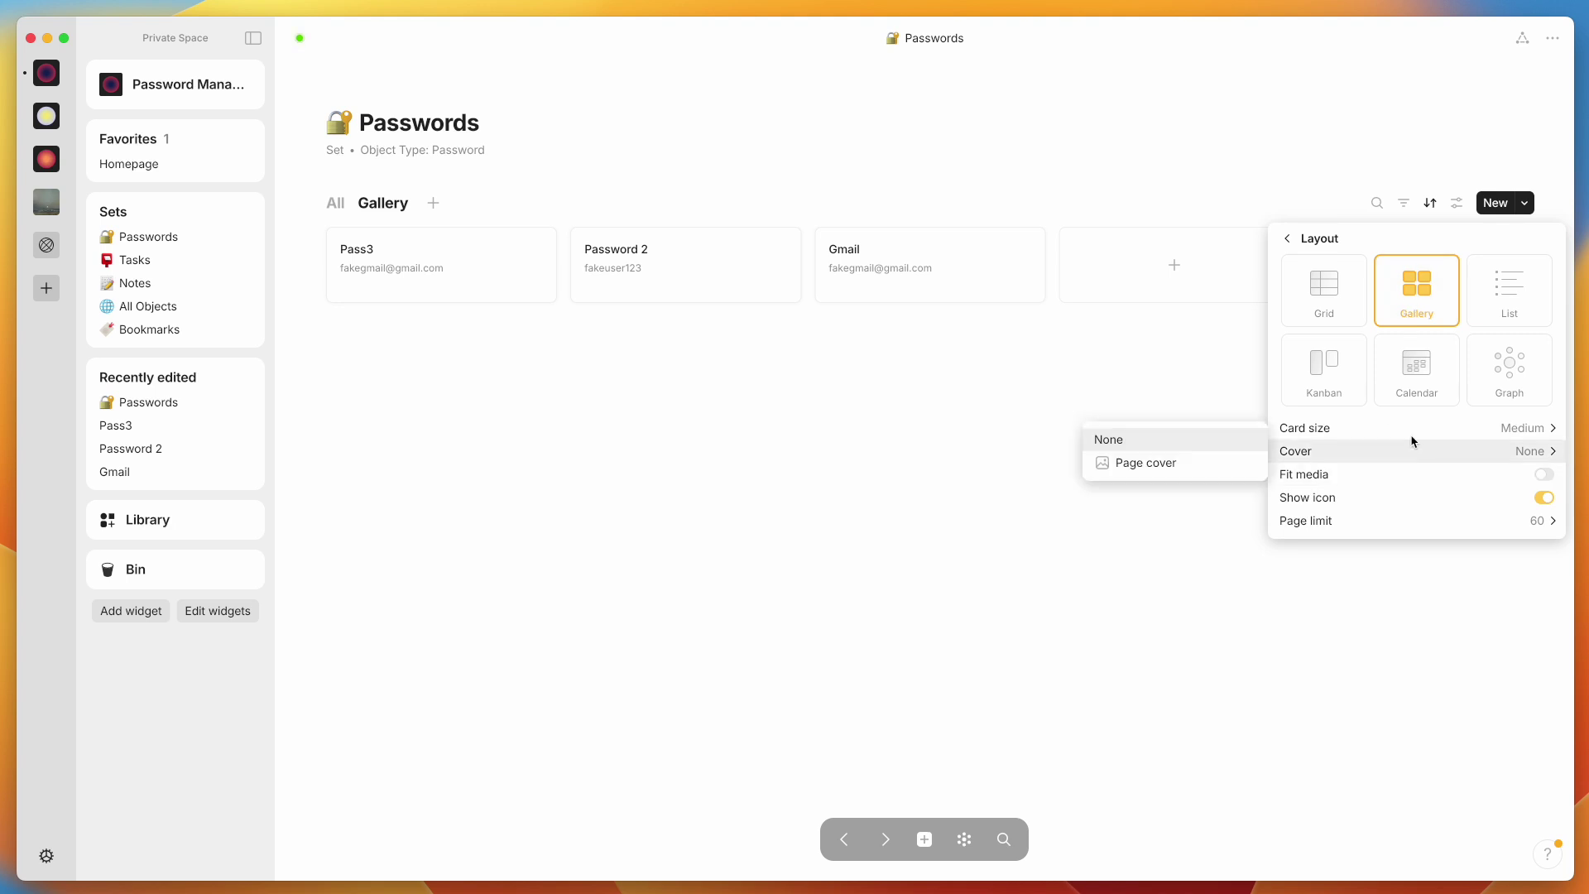
# Hide the Username relation so the gallery cards show only names
pyautogui.moveTo(1411, 457)
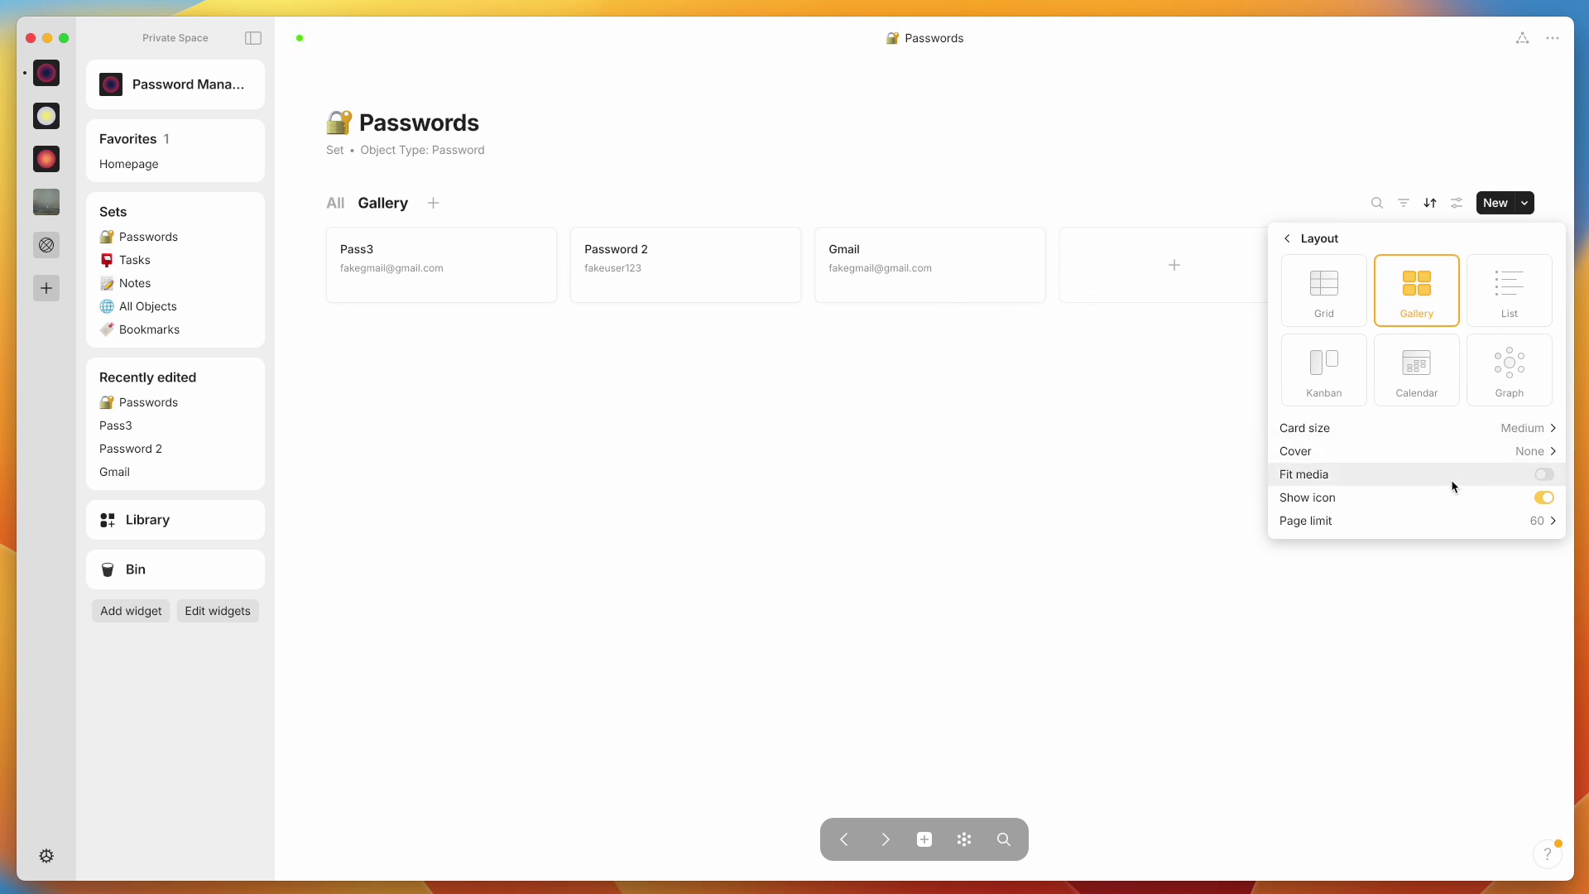
pyautogui.click(1288, 240)
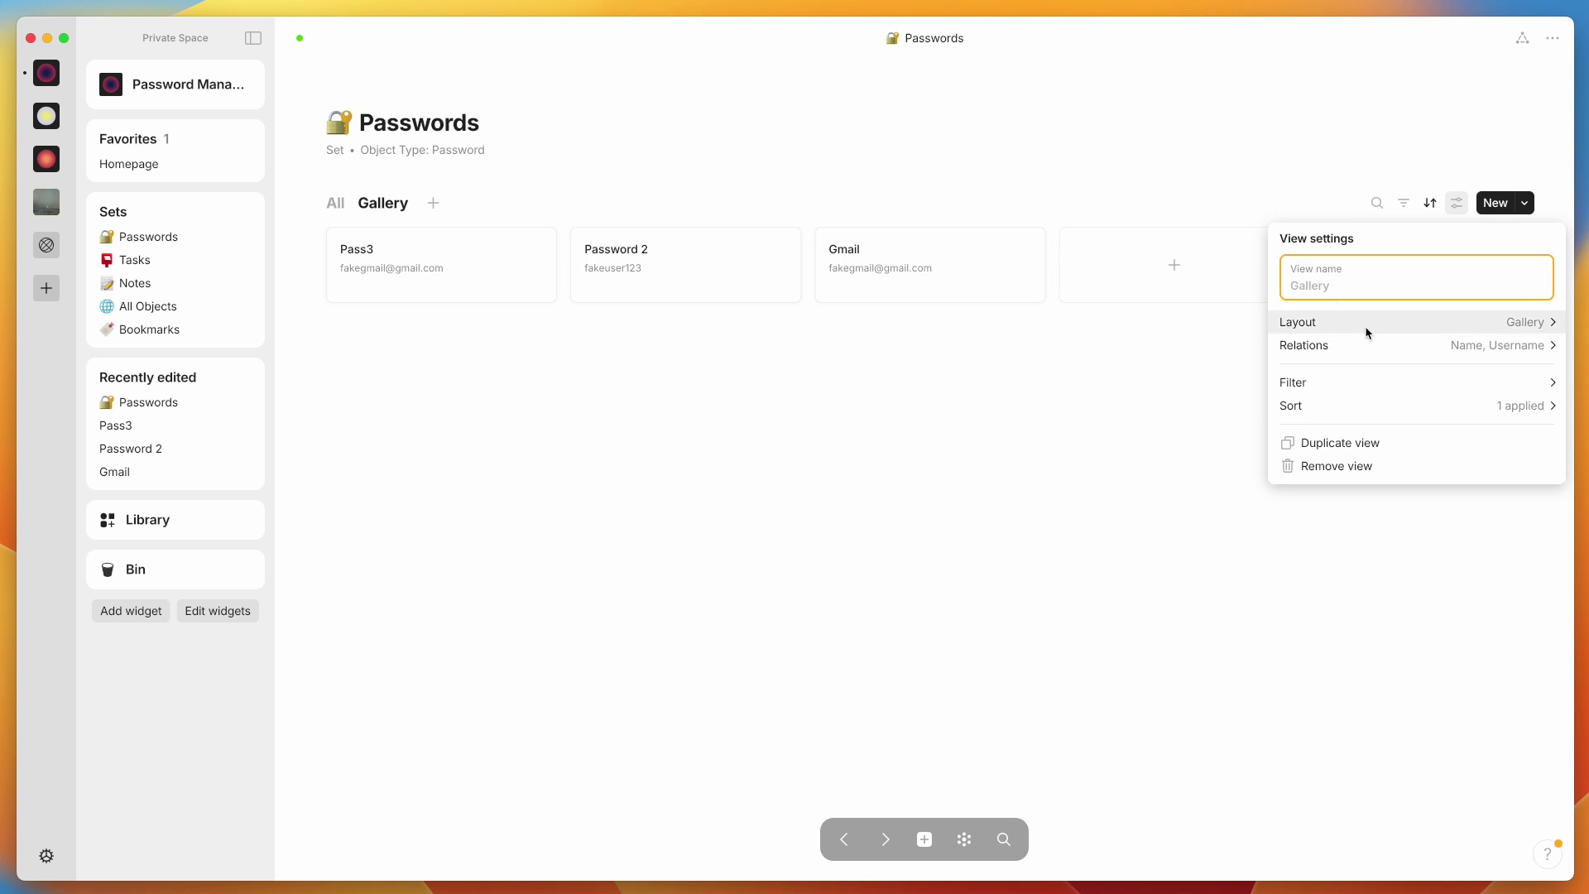
pyautogui.click(1372, 352)
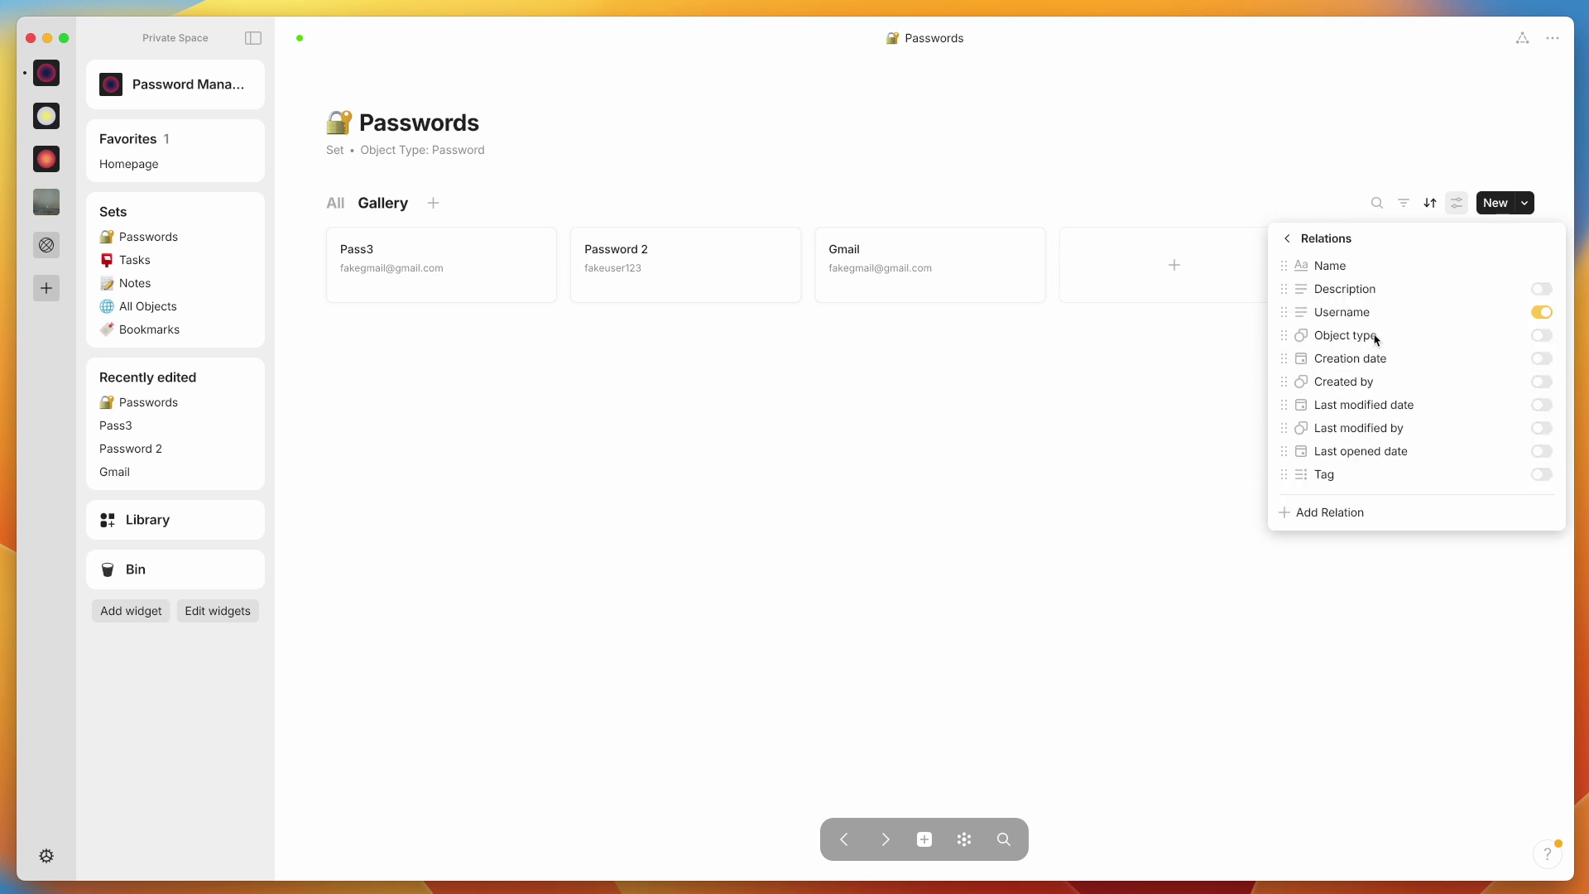
pyautogui.click(1543, 315)
pyautogui.click(853, 448)
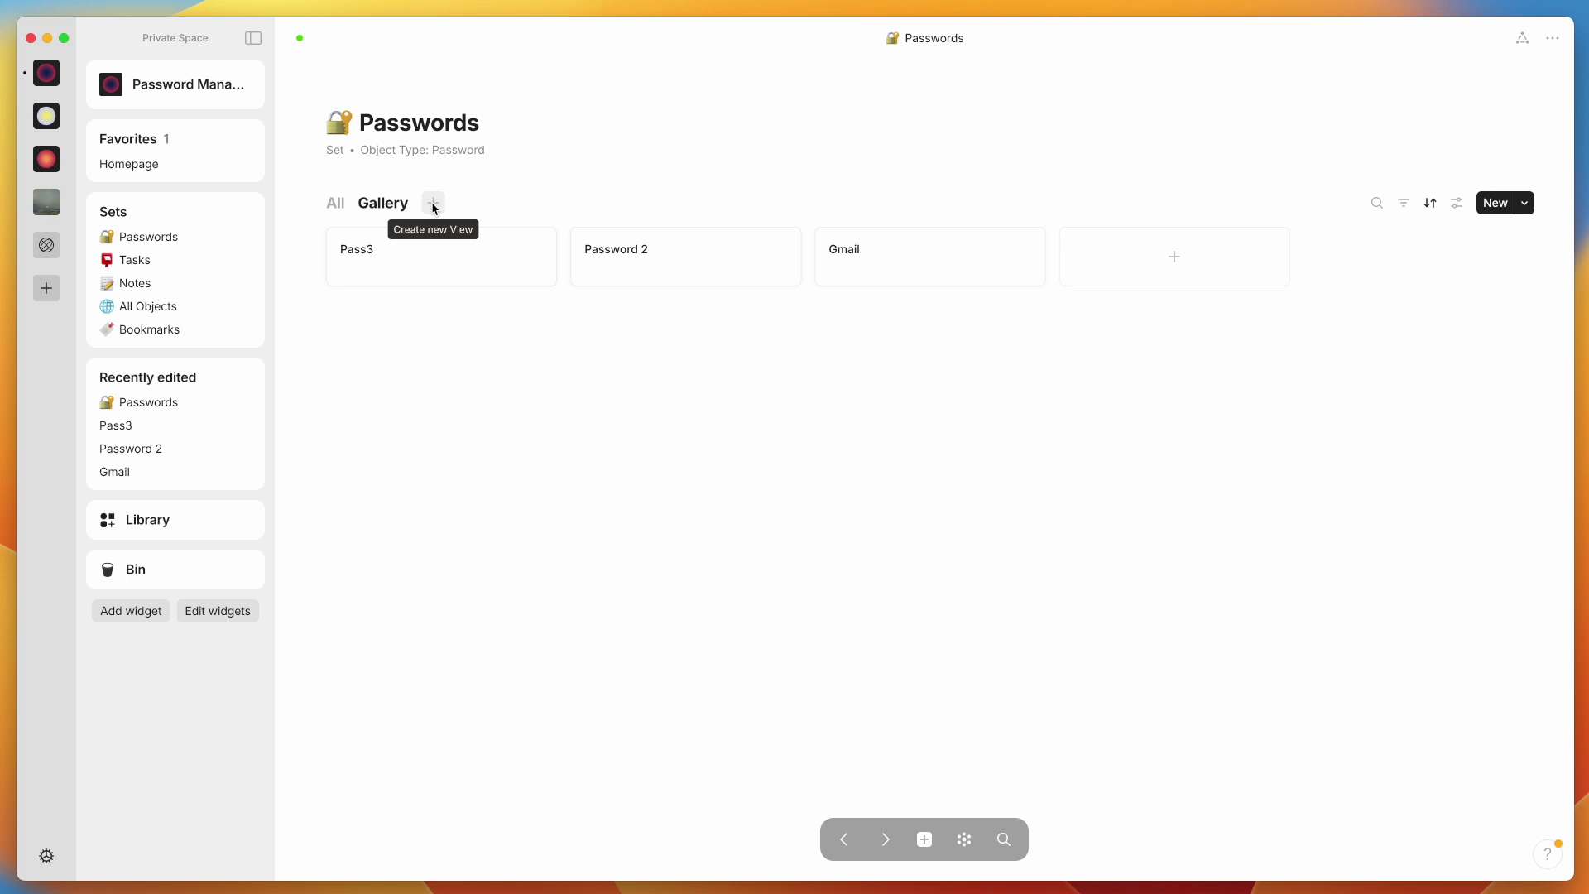
# Add a 'fakegmail' grid view filtered to Username is the shared fake Gmail address
pyautogui.click(436, 204)
pyautogui.write('fakegmail')
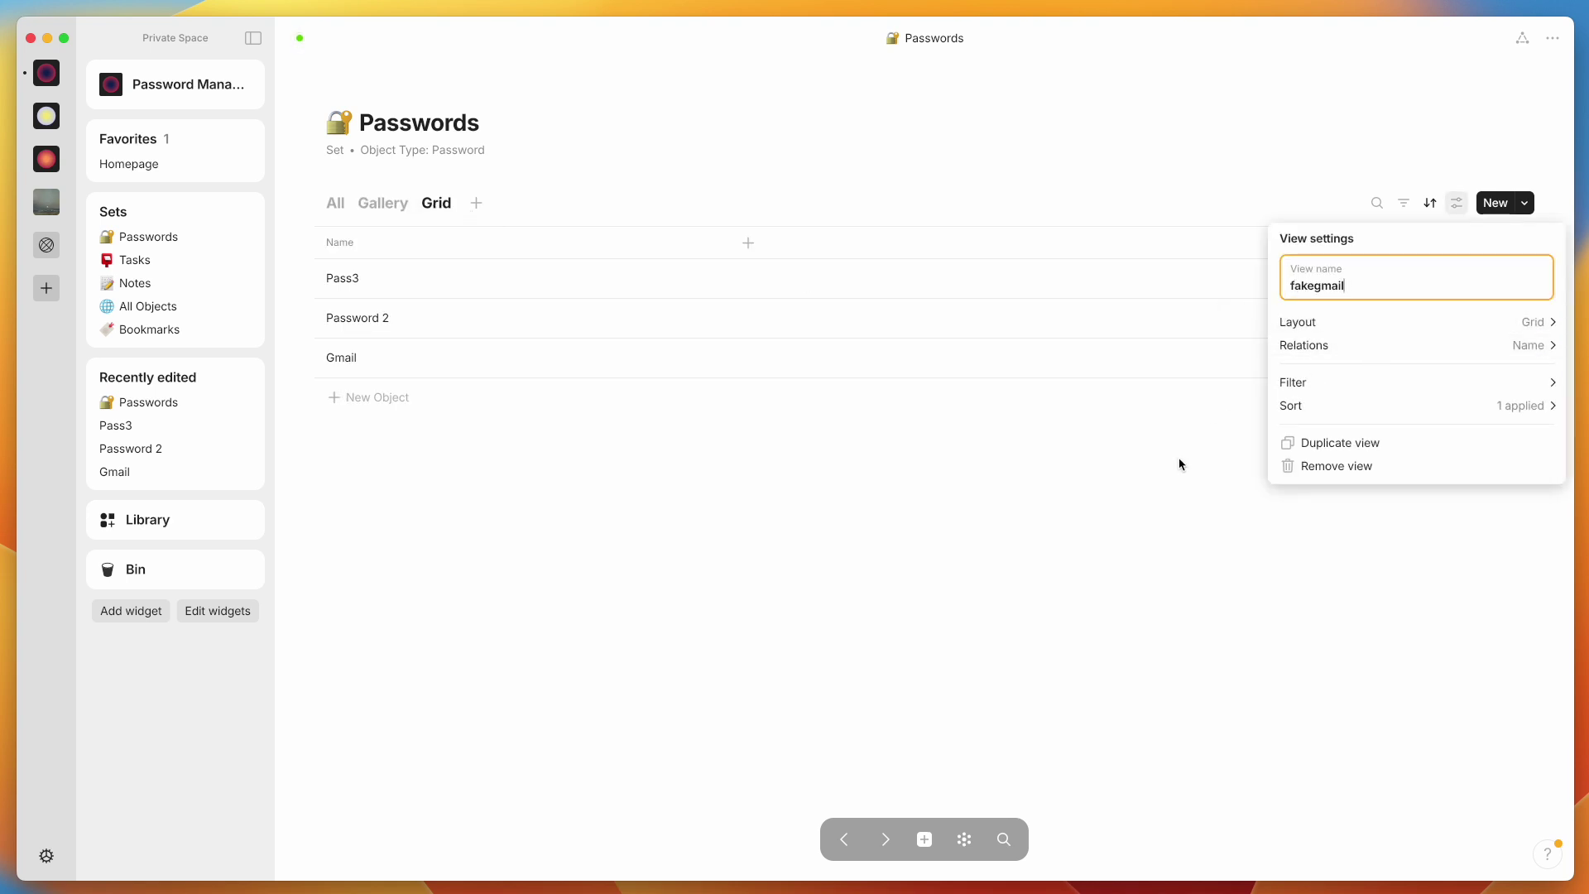
pyautogui.click(1338, 384)
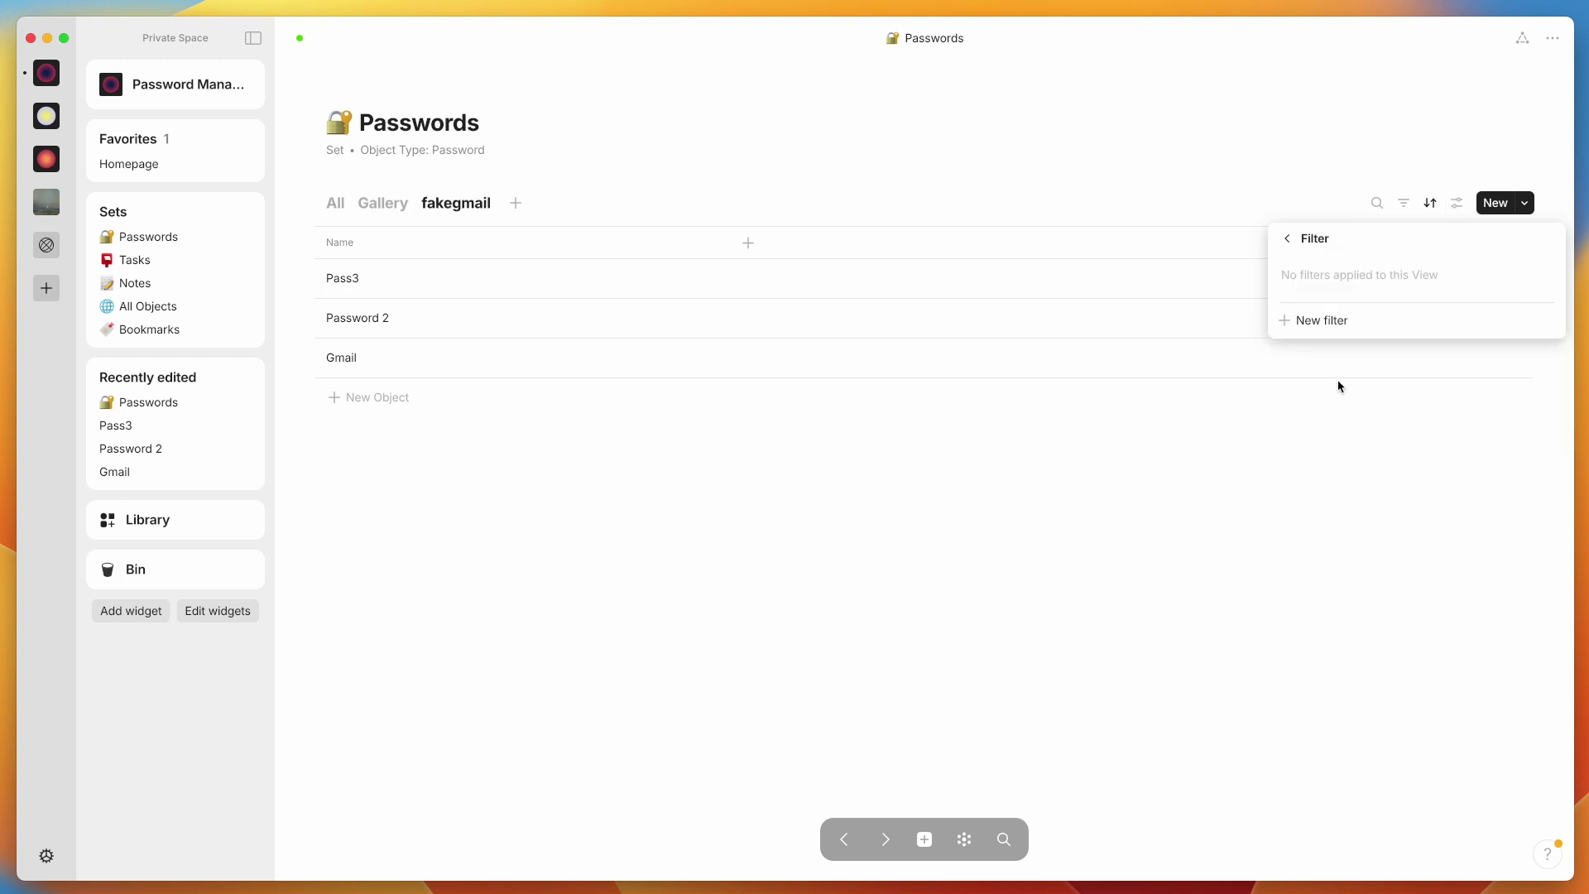
pyautogui.click(1307, 322)
pyautogui.click(1170, 296)
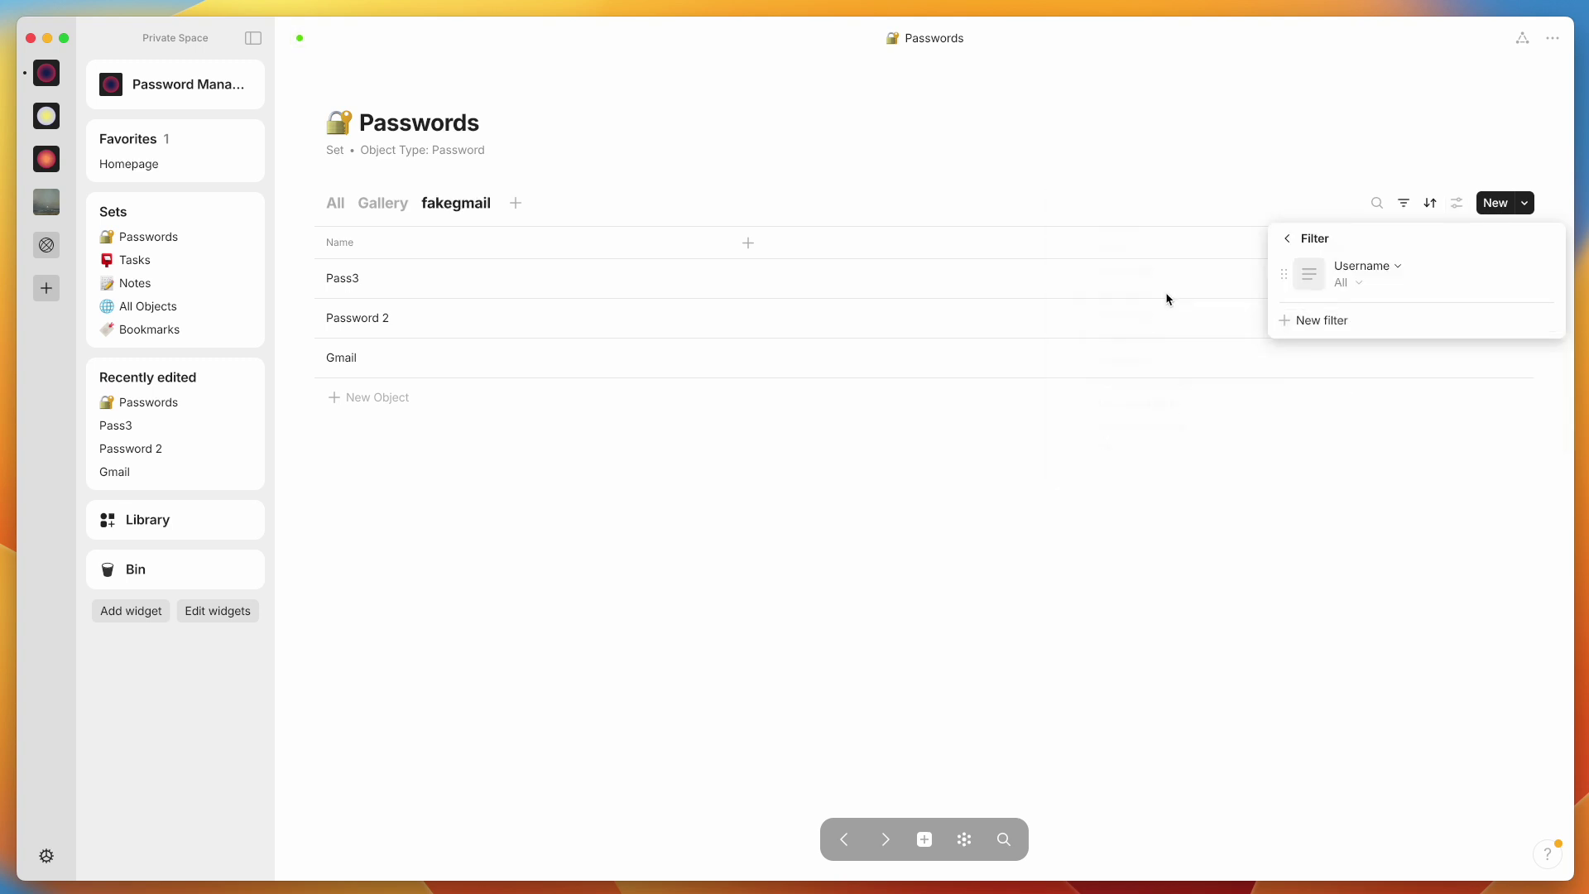
pyautogui.click(1349, 285)
pyautogui.moveTo(1343, 335)
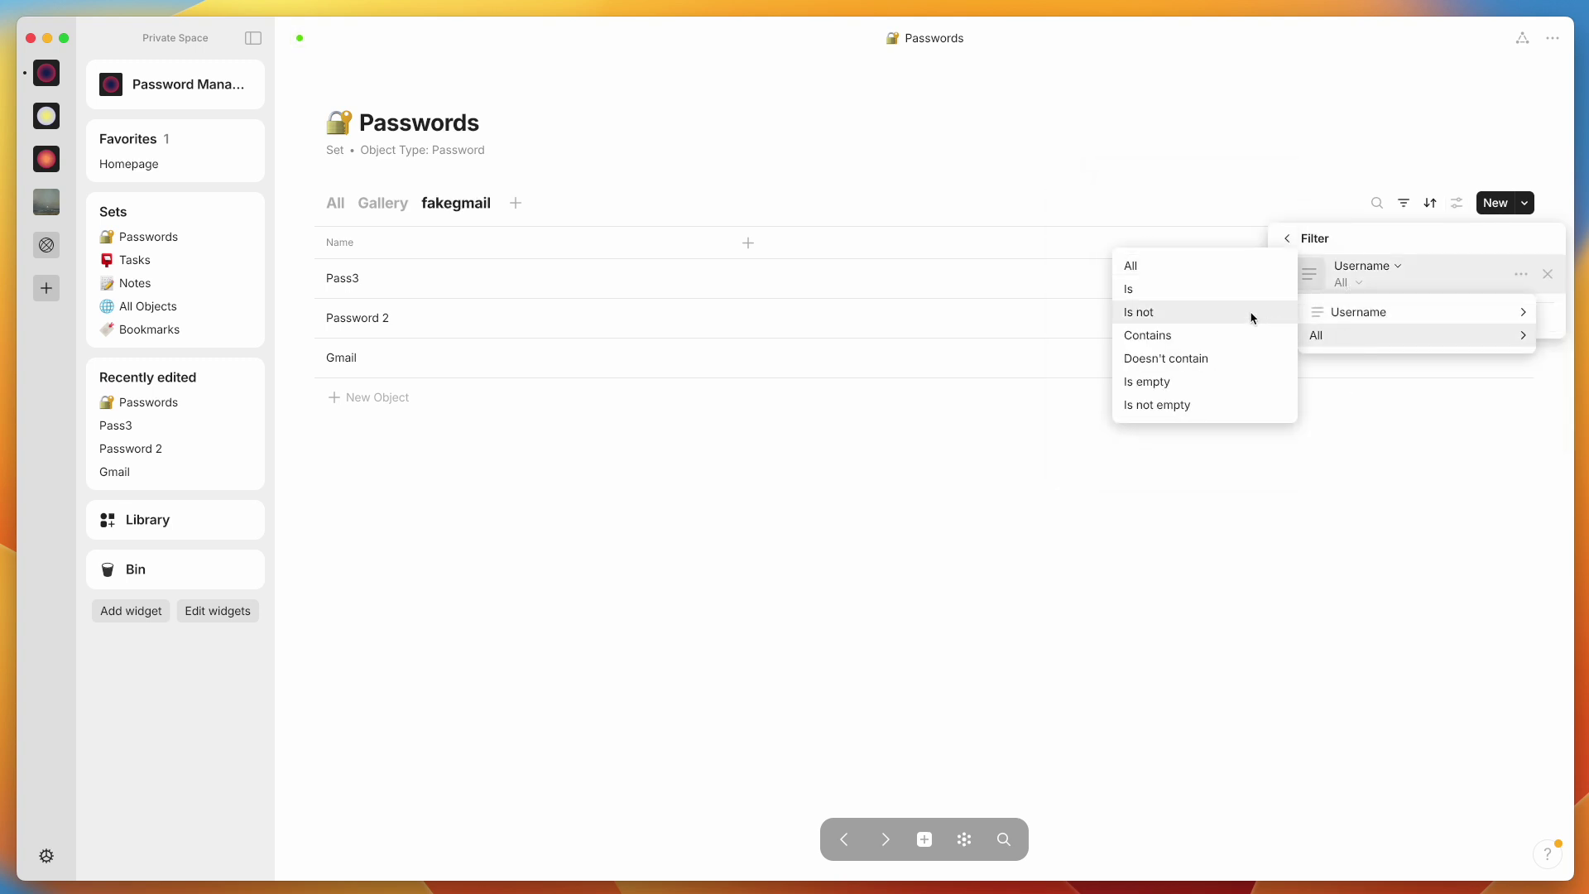
pyautogui.click(1214, 291)
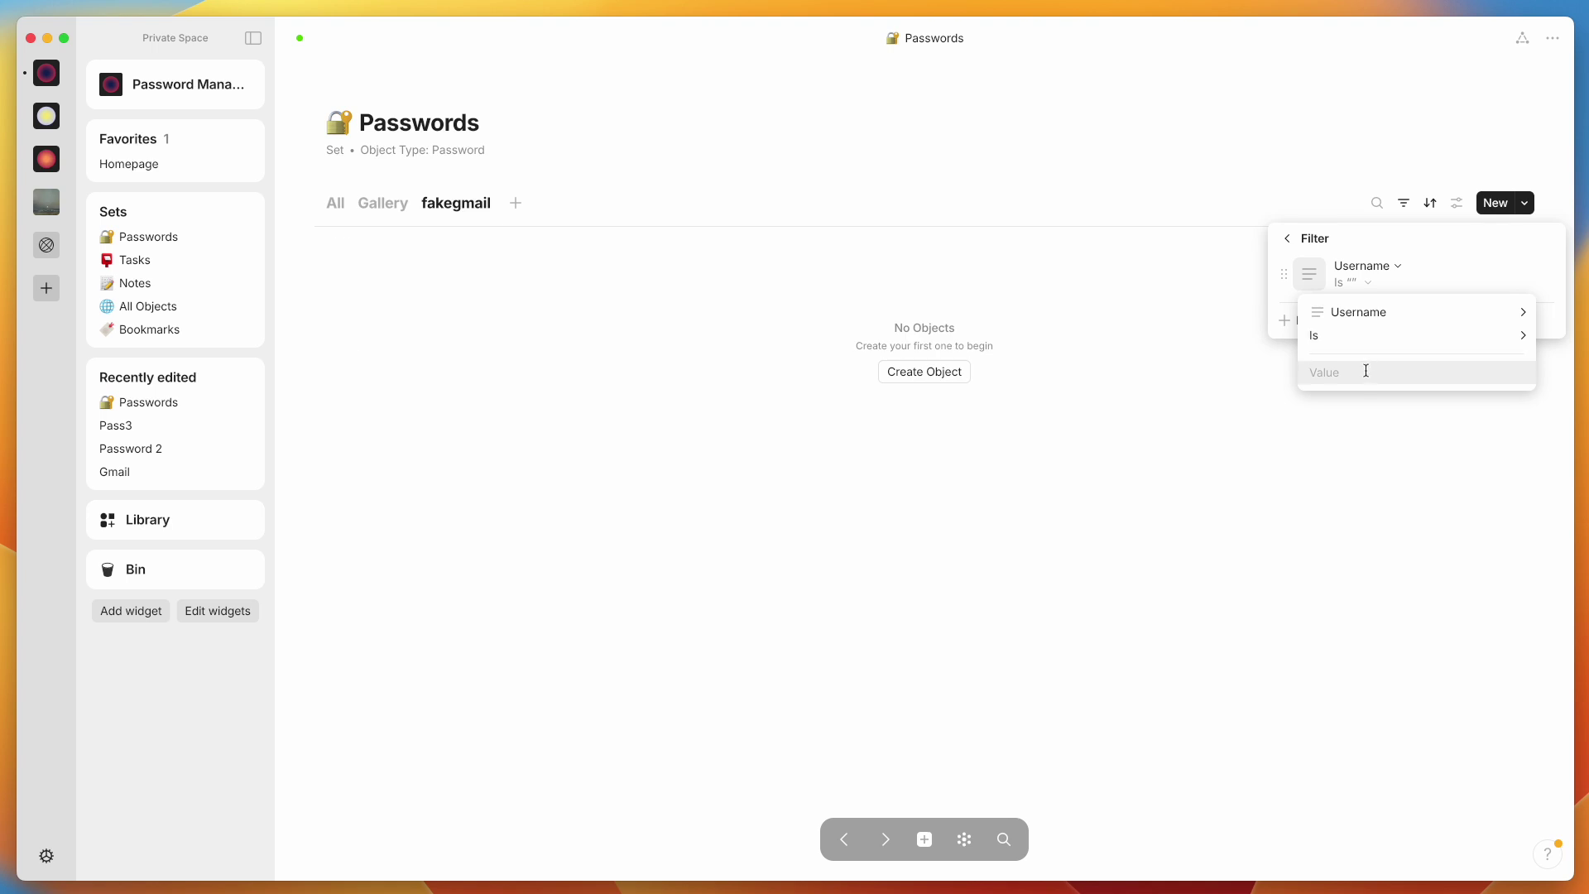
pyautogui.write('fakegmail@gmail.com')
pyautogui.press('Return')
pyautogui.click(1357, 447)
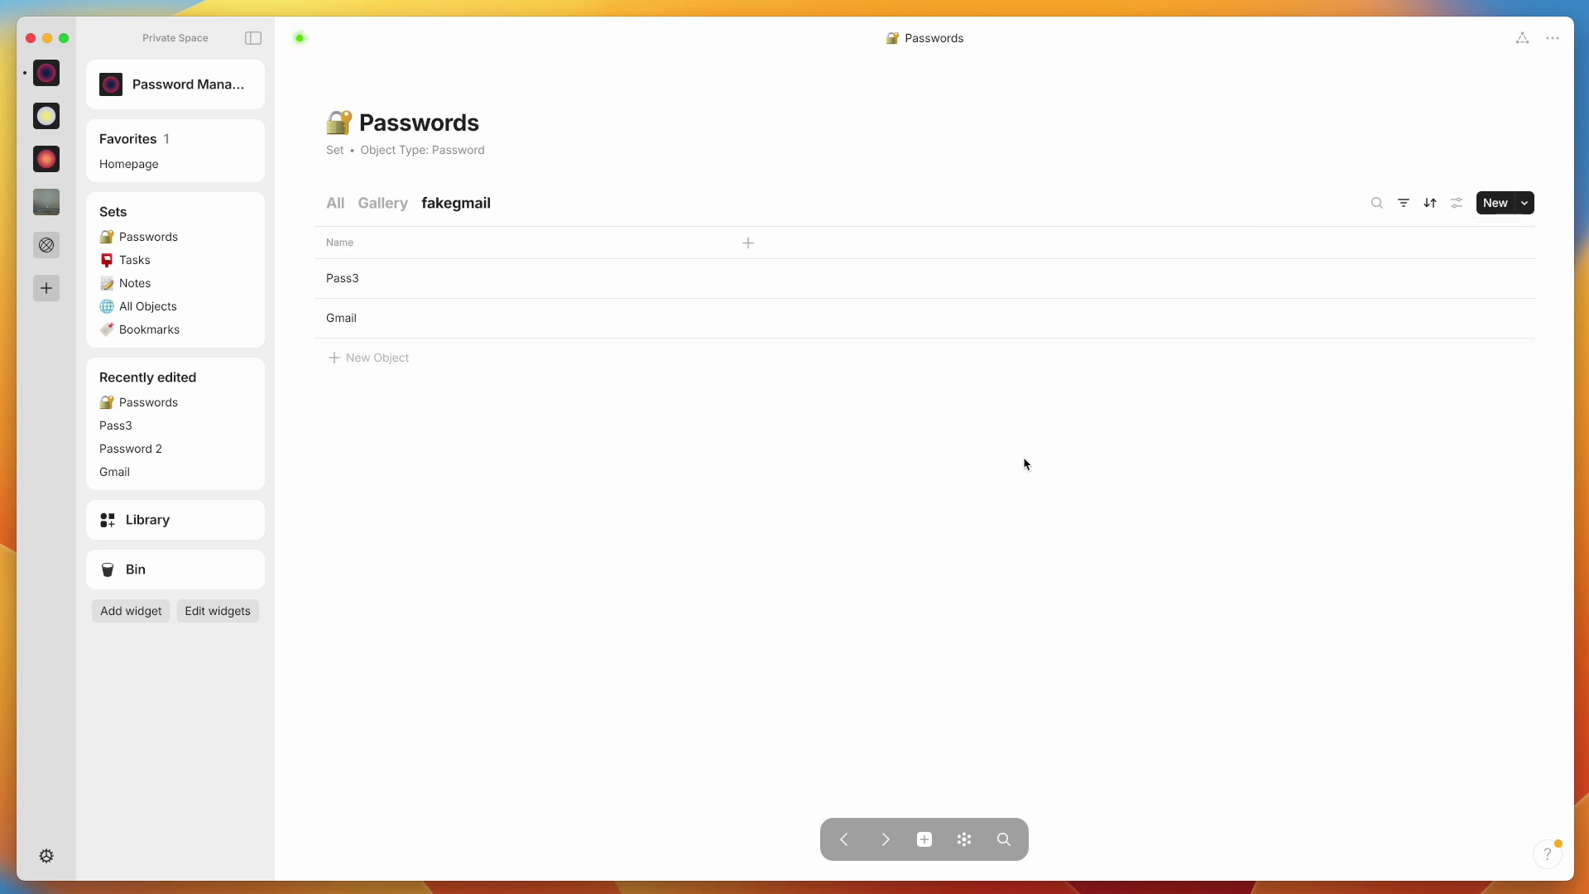
# In the fakegmail view, add Username as a visible column
pyautogui.click(336, 203)
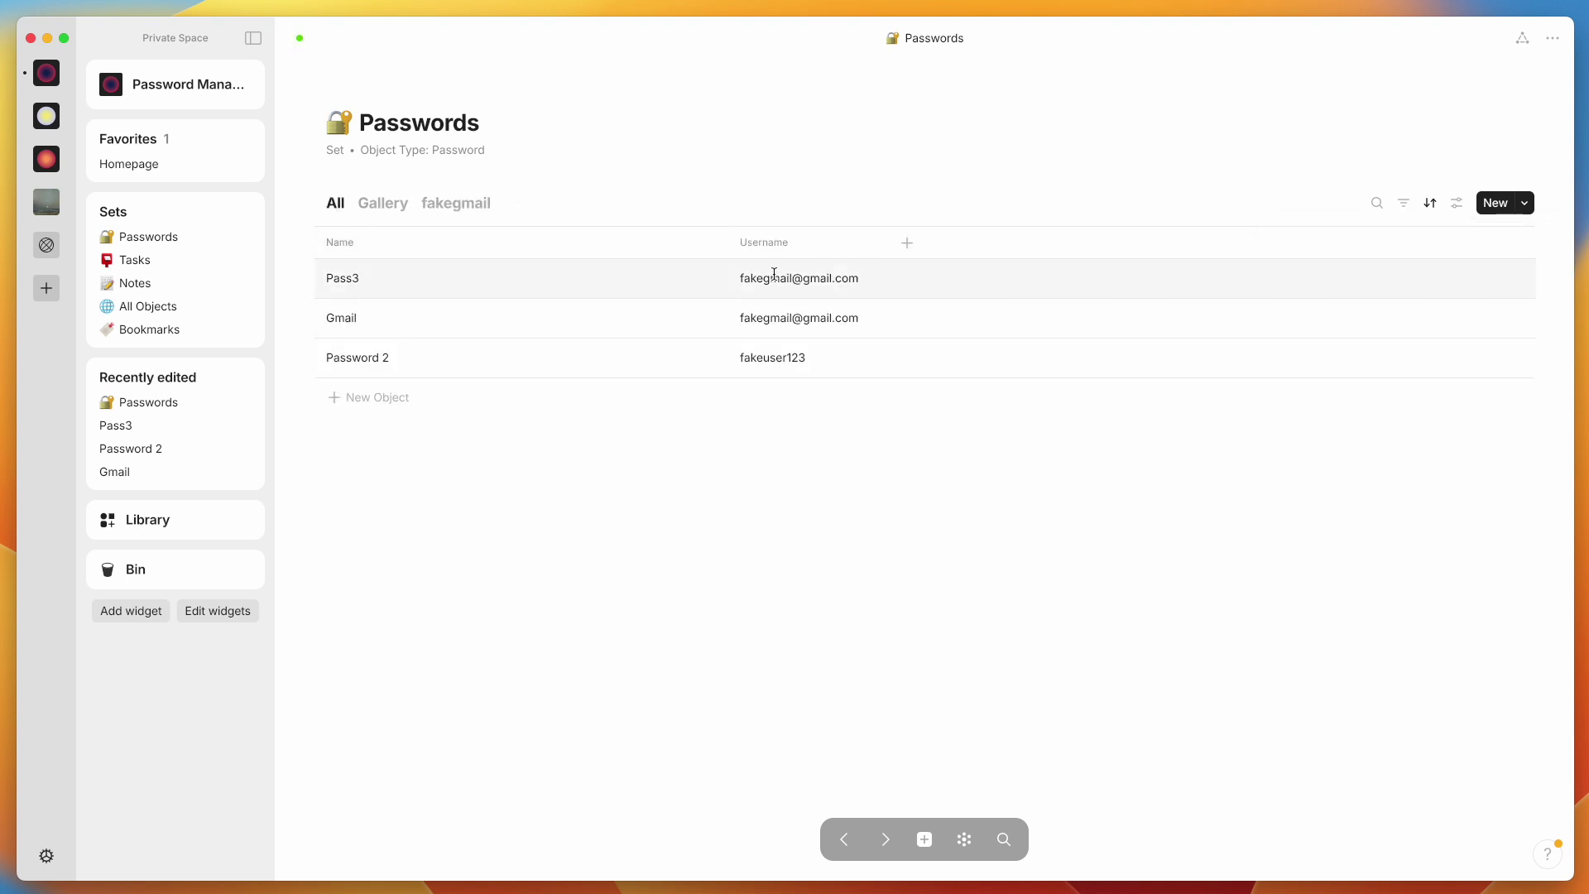
pyautogui.click(454, 205)
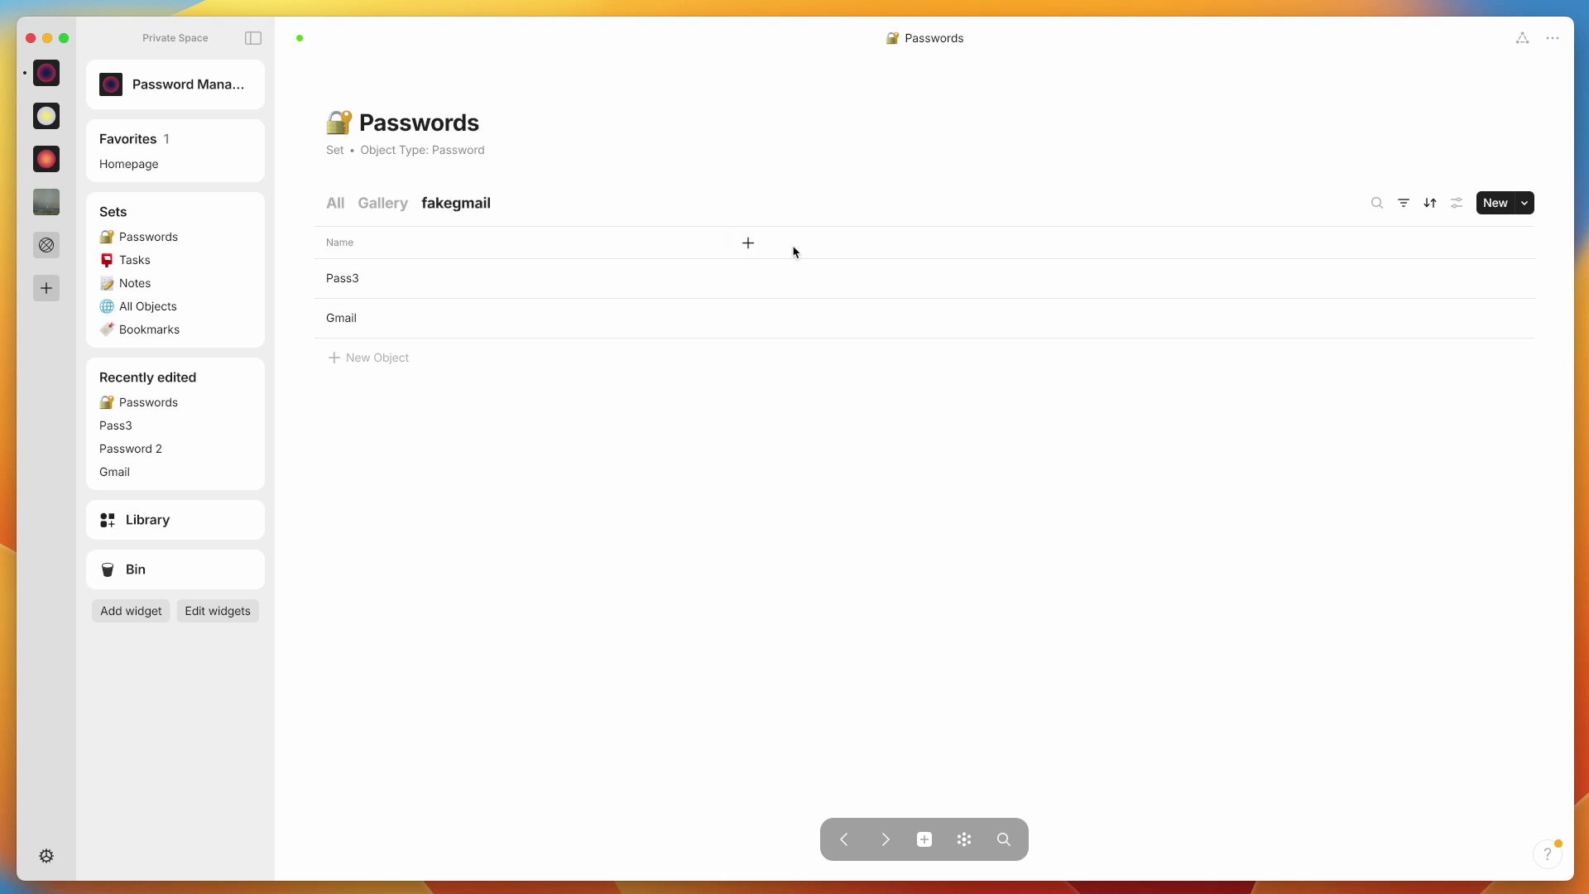
pyautogui.click(749, 242)
pyautogui.click(875, 325)
pyautogui.click(559, 415)
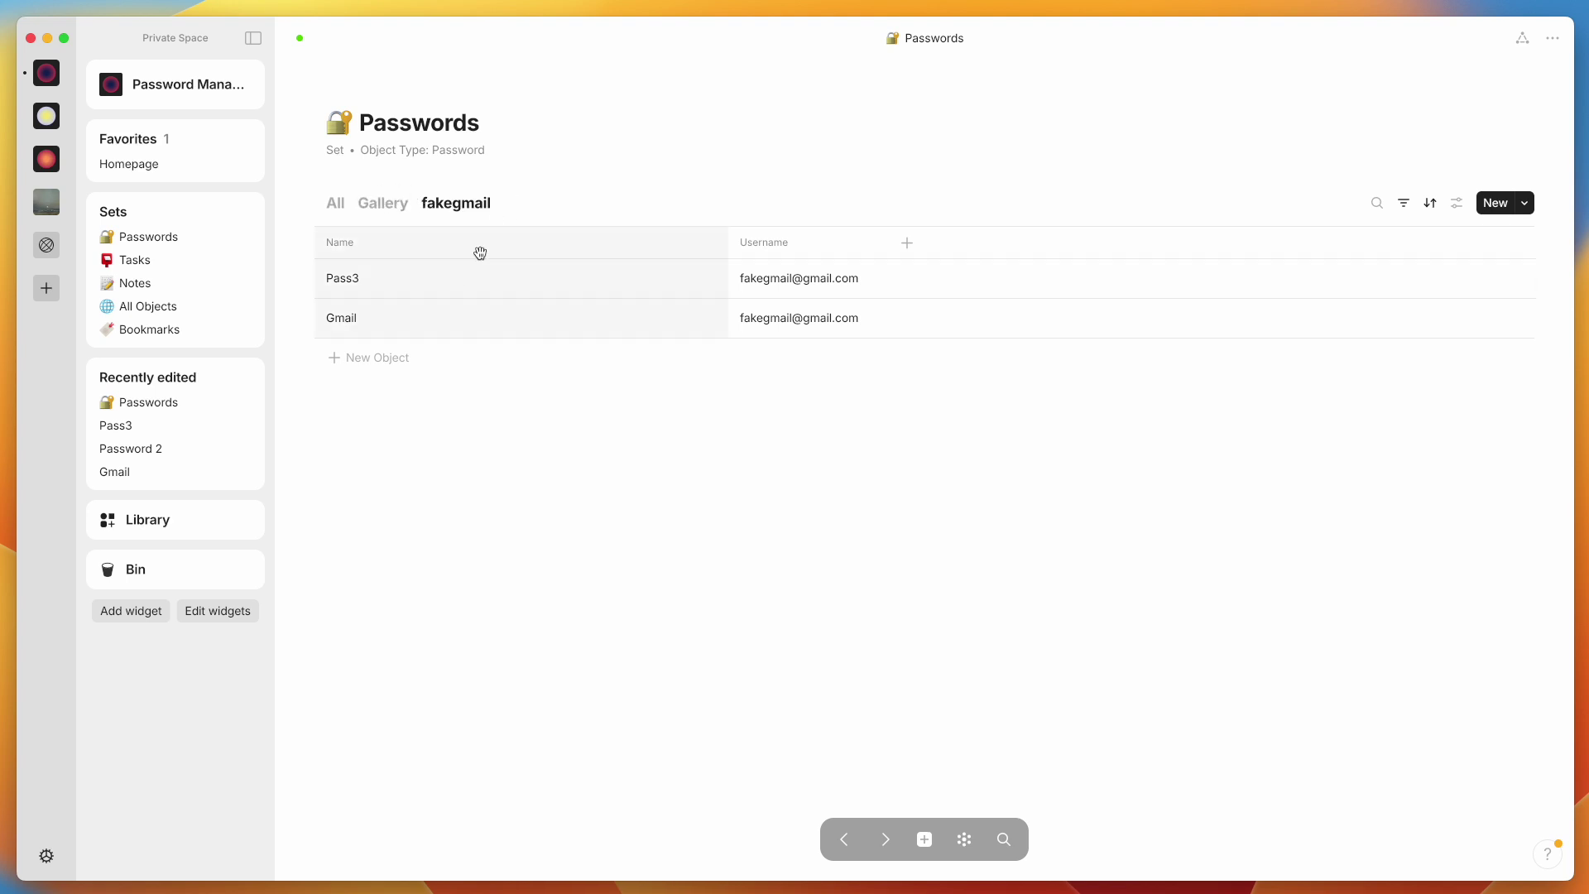
# Review the view's Username filter, then close the filters without adding another
pyautogui.click(1397, 204)
pyautogui.click(1376, 245)
pyautogui.moveTo(1375, 293)
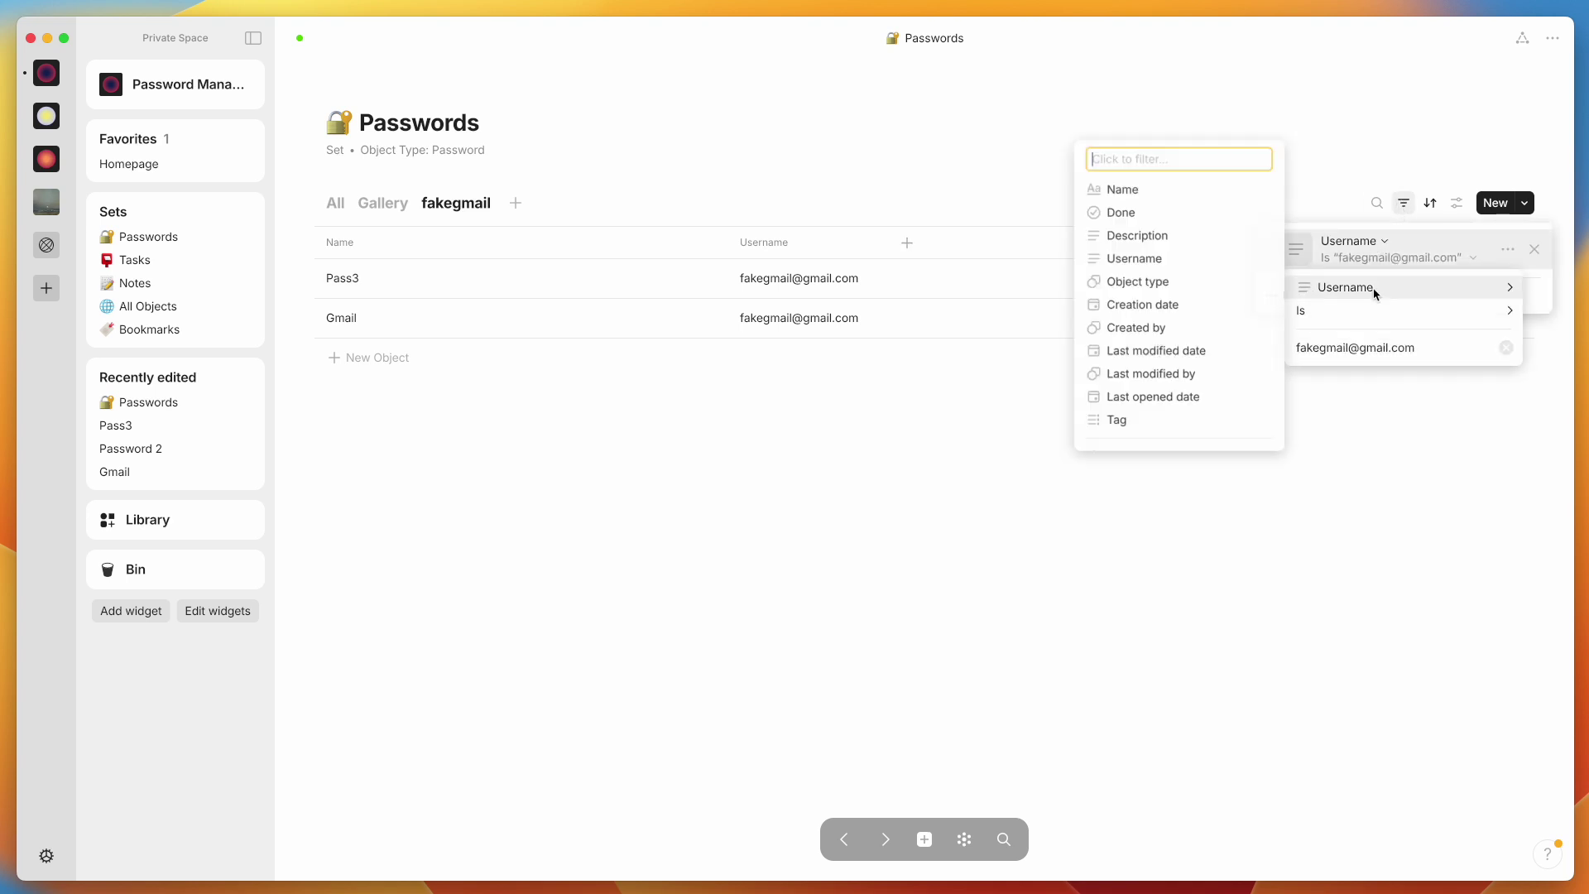
pyautogui.click(1348, 507)
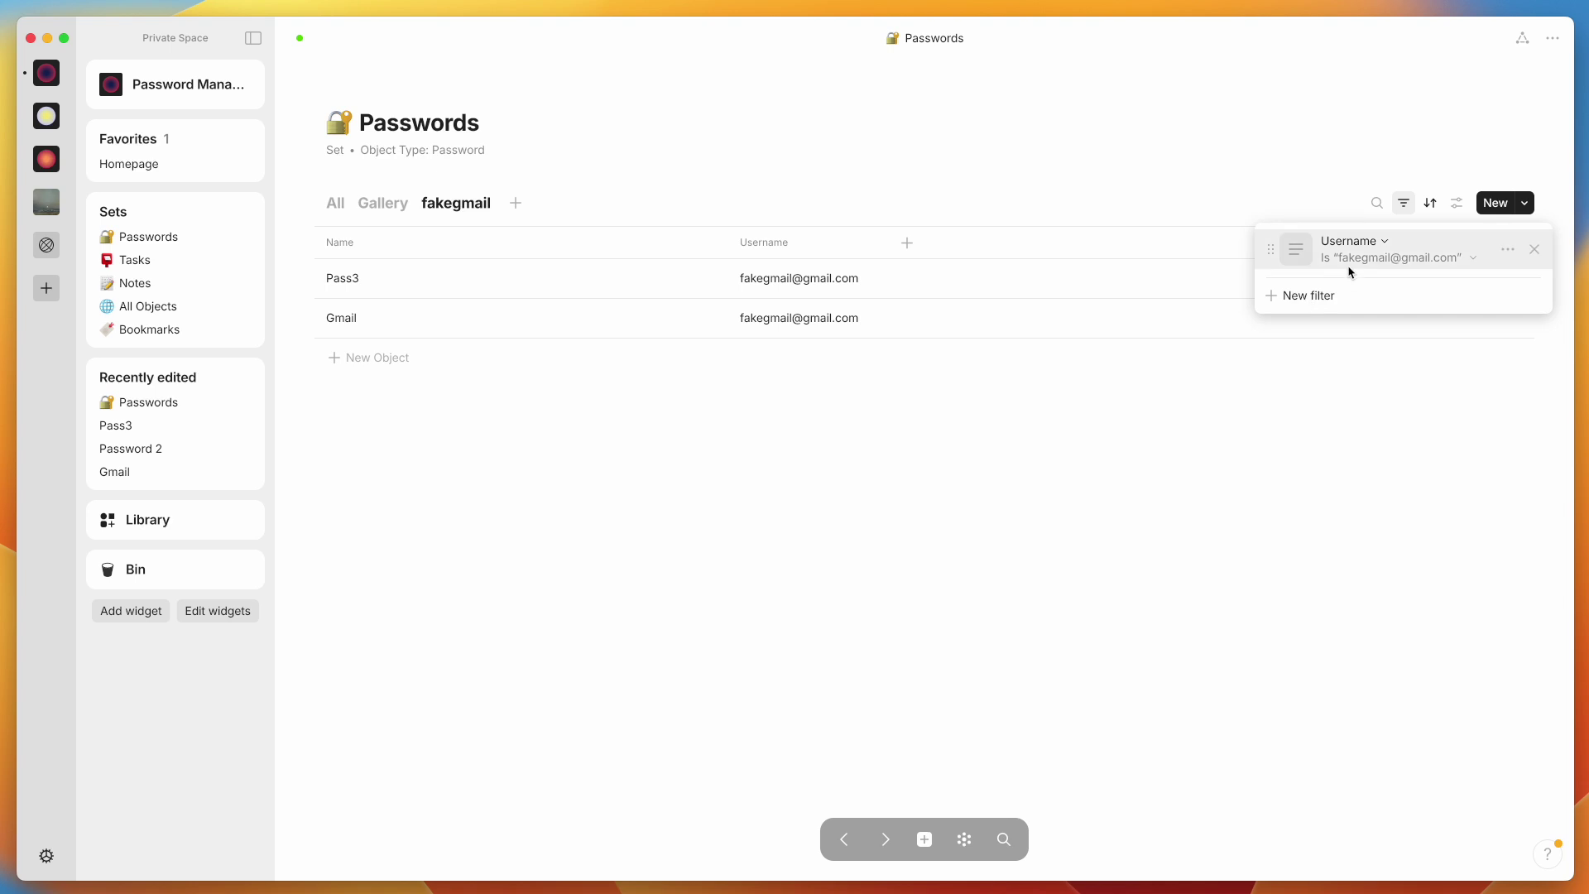
pyautogui.click(1311, 296)
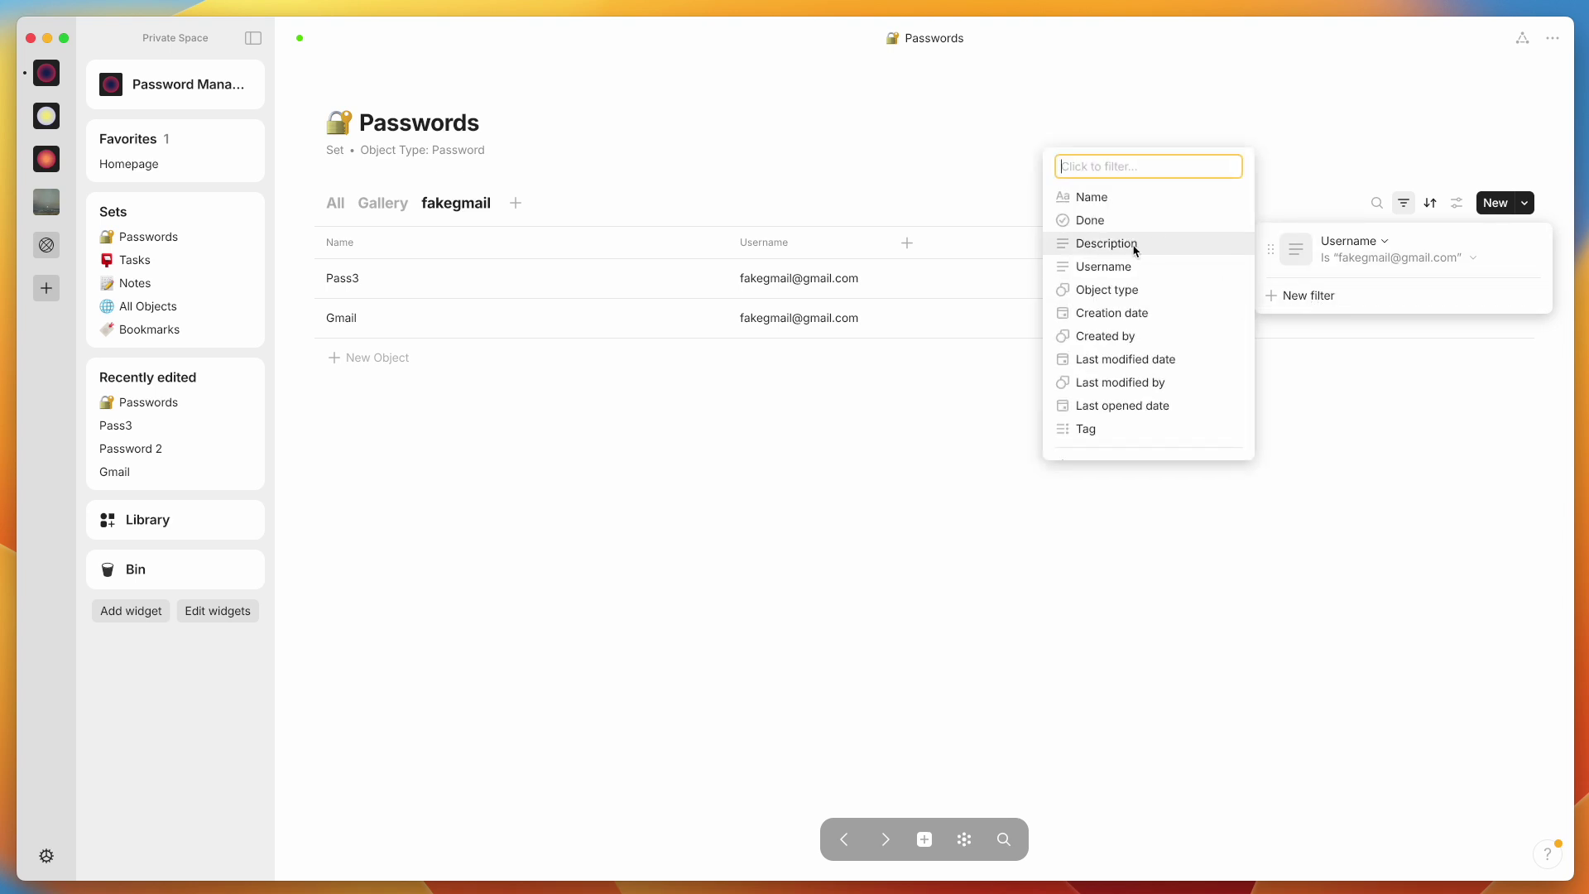
pyautogui.scroll(-1, 1113, 413)
pyautogui.click(396, 331)
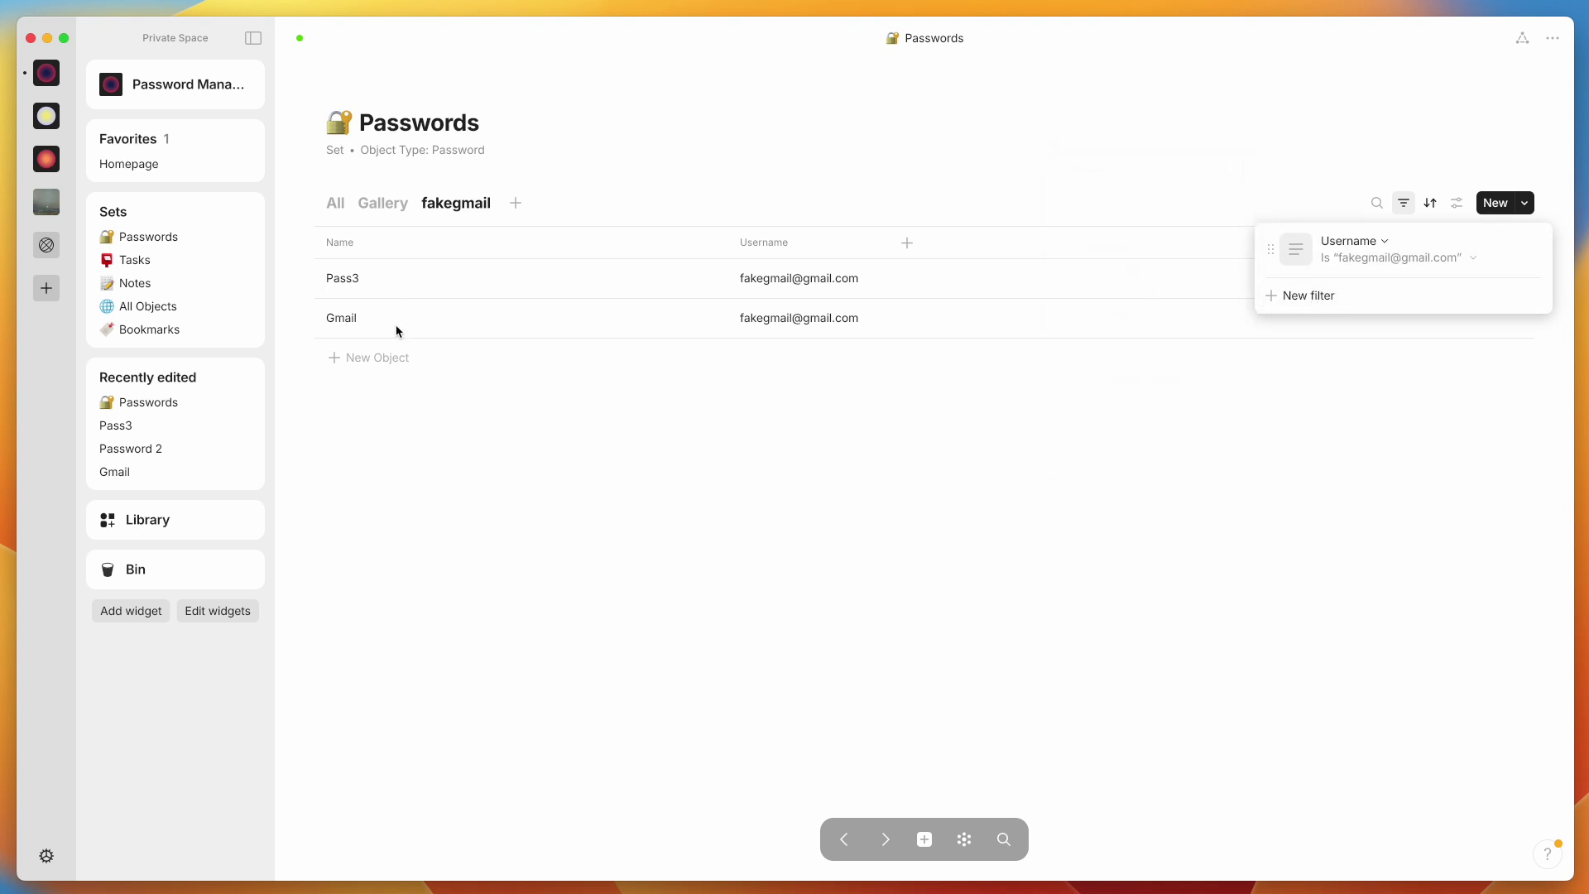
pyautogui.click(339, 323)
# Tag the Gmail password entry with a new 'email' tag
pyautogui.click(338, 320)
pyautogui.click(610, 176)
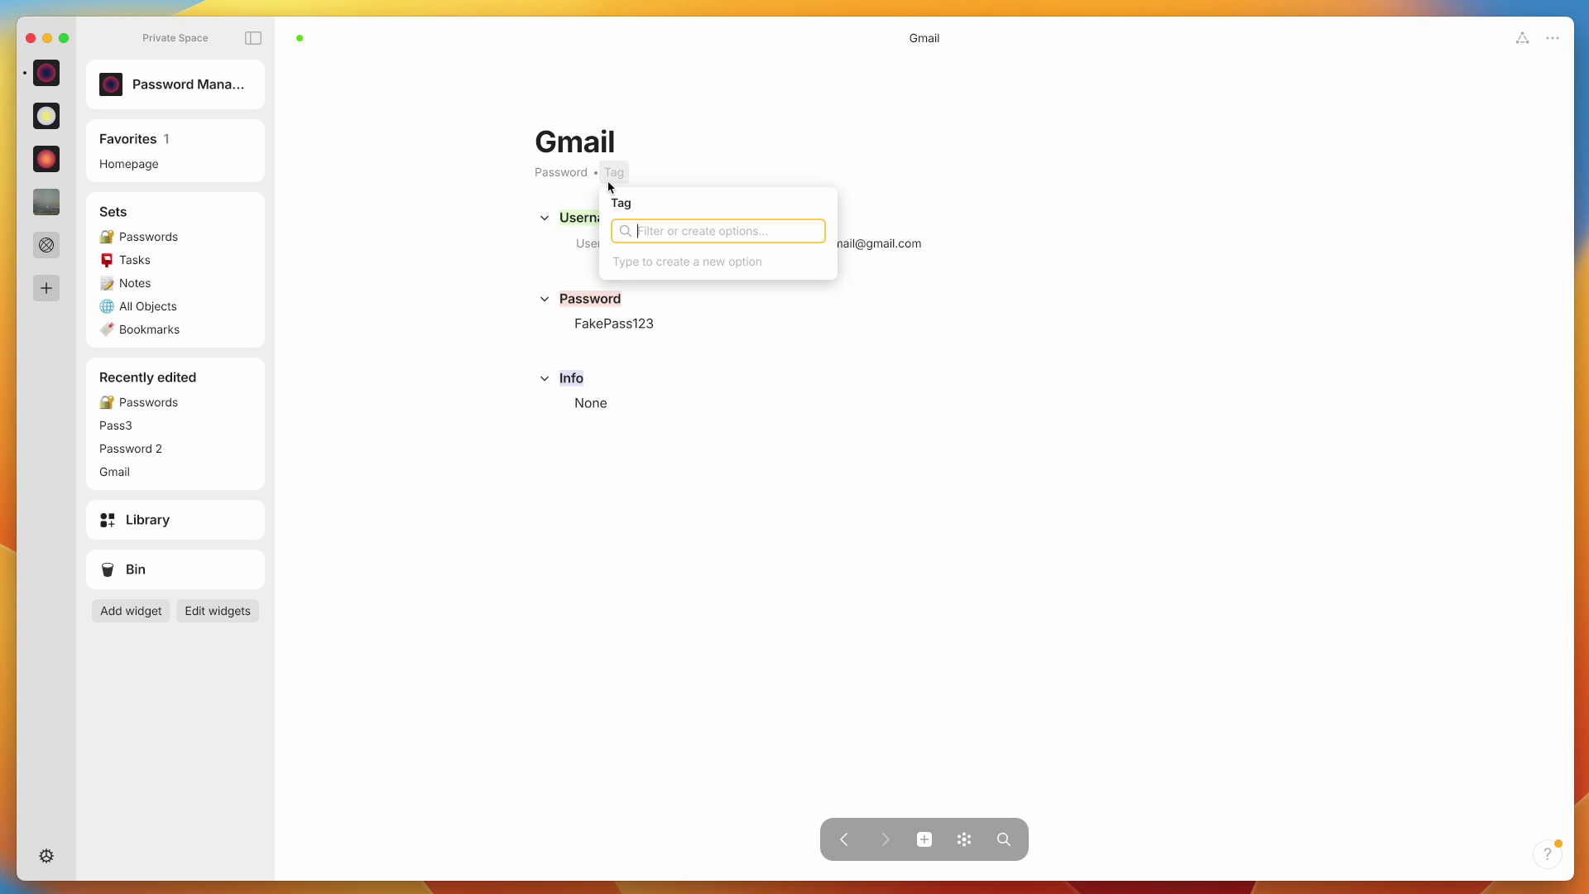
pyautogui.write('email')
pyautogui.press('Return')
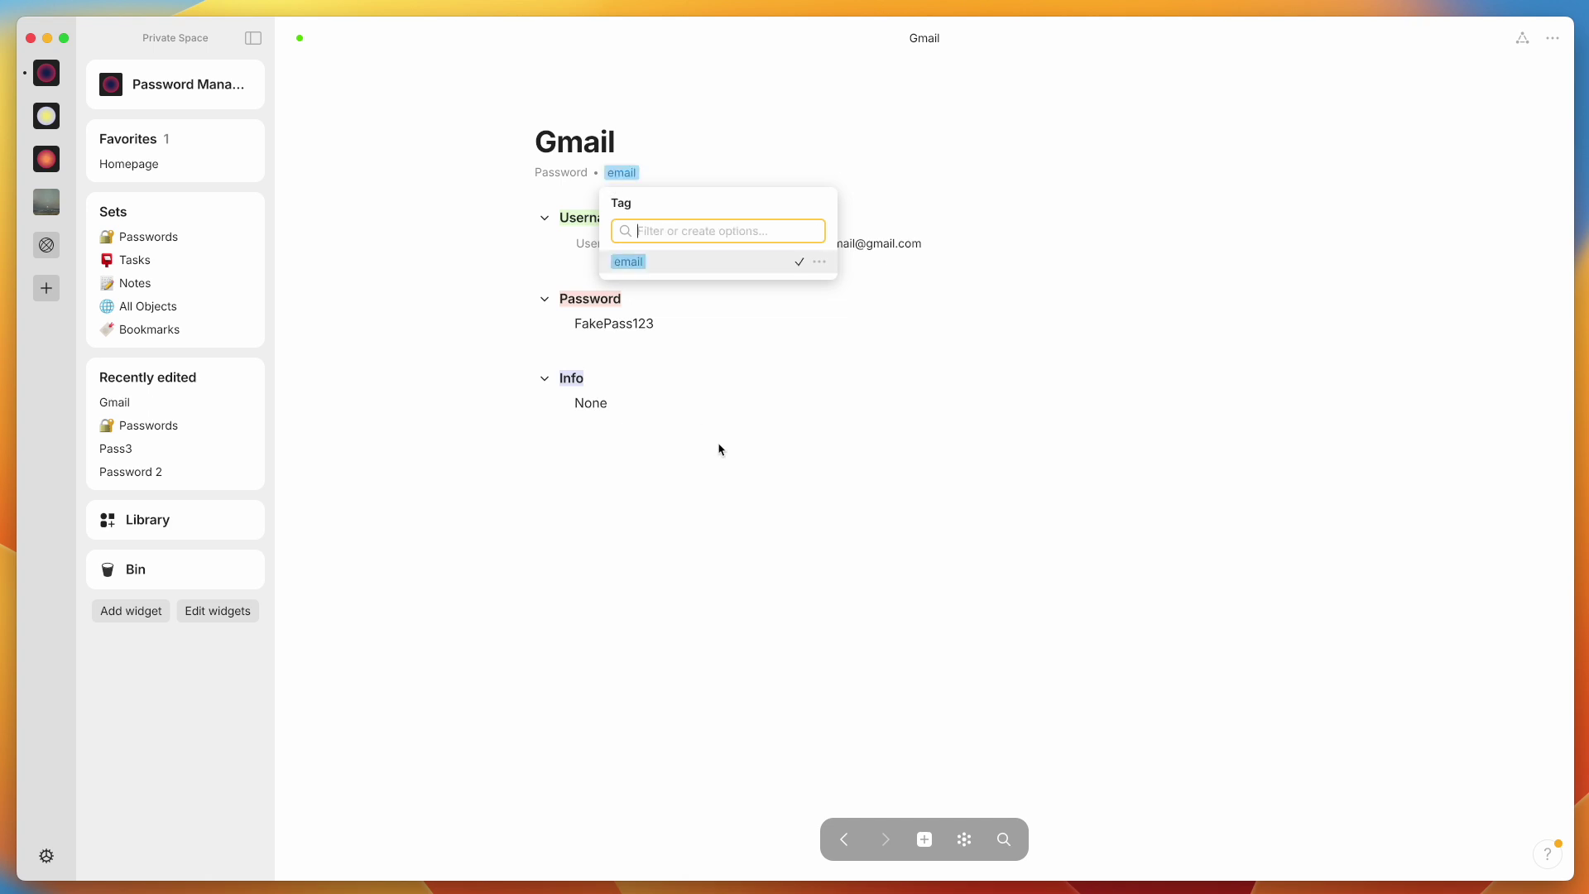
pyautogui.click(719, 449)
pyautogui.click(844, 839)
# Tag the Pass3 entry with a new 'game' tag and return to the set
pyautogui.click(355, 323)
pyautogui.click(614, 175)
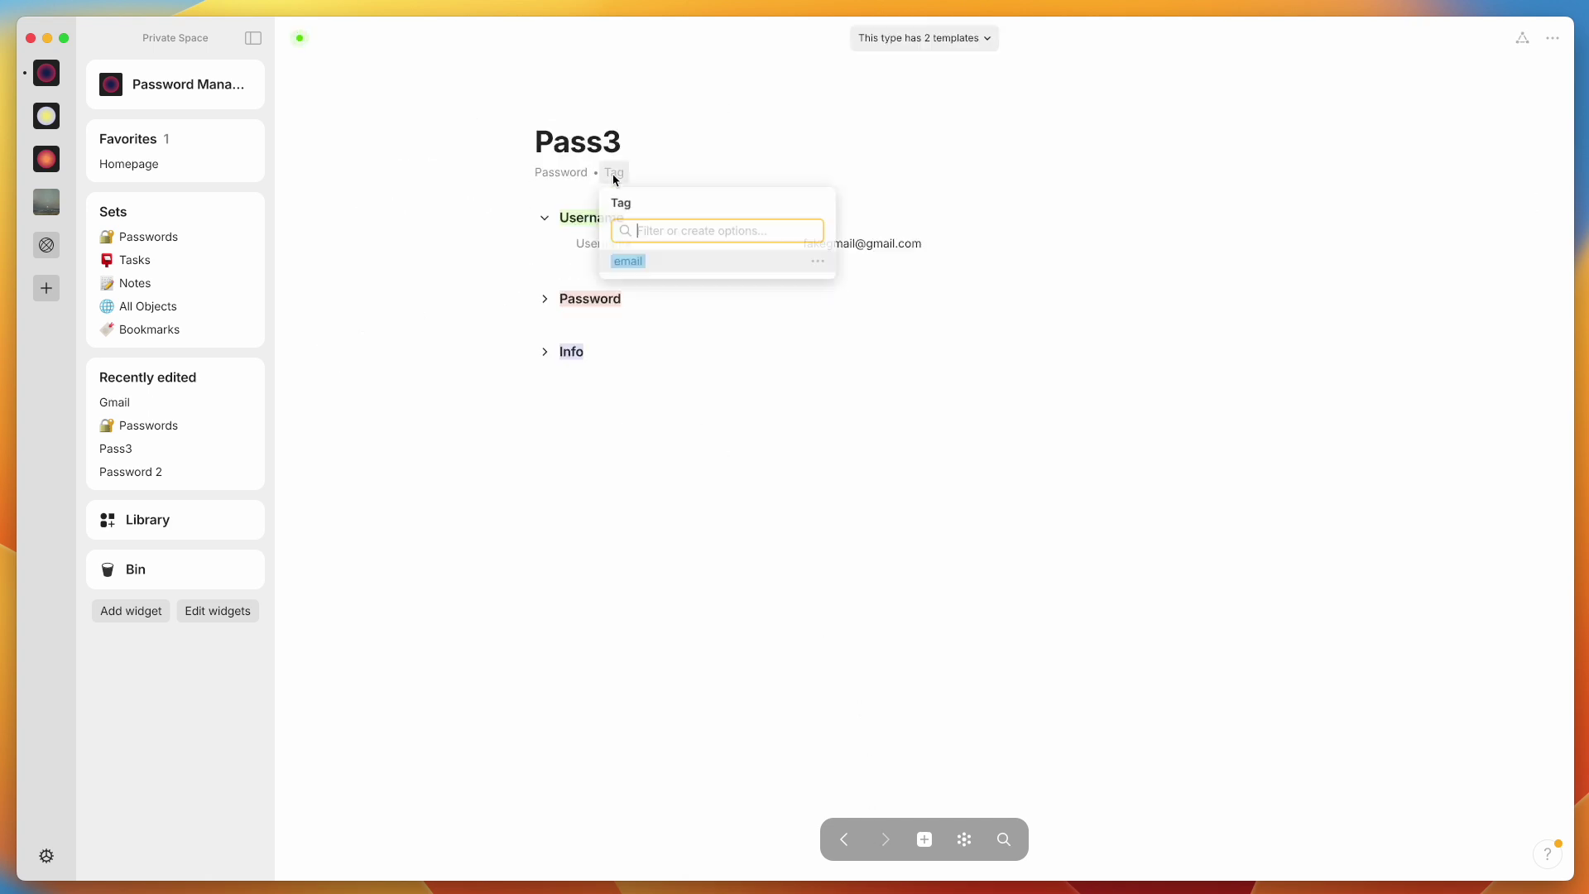
pyautogui.write('game')
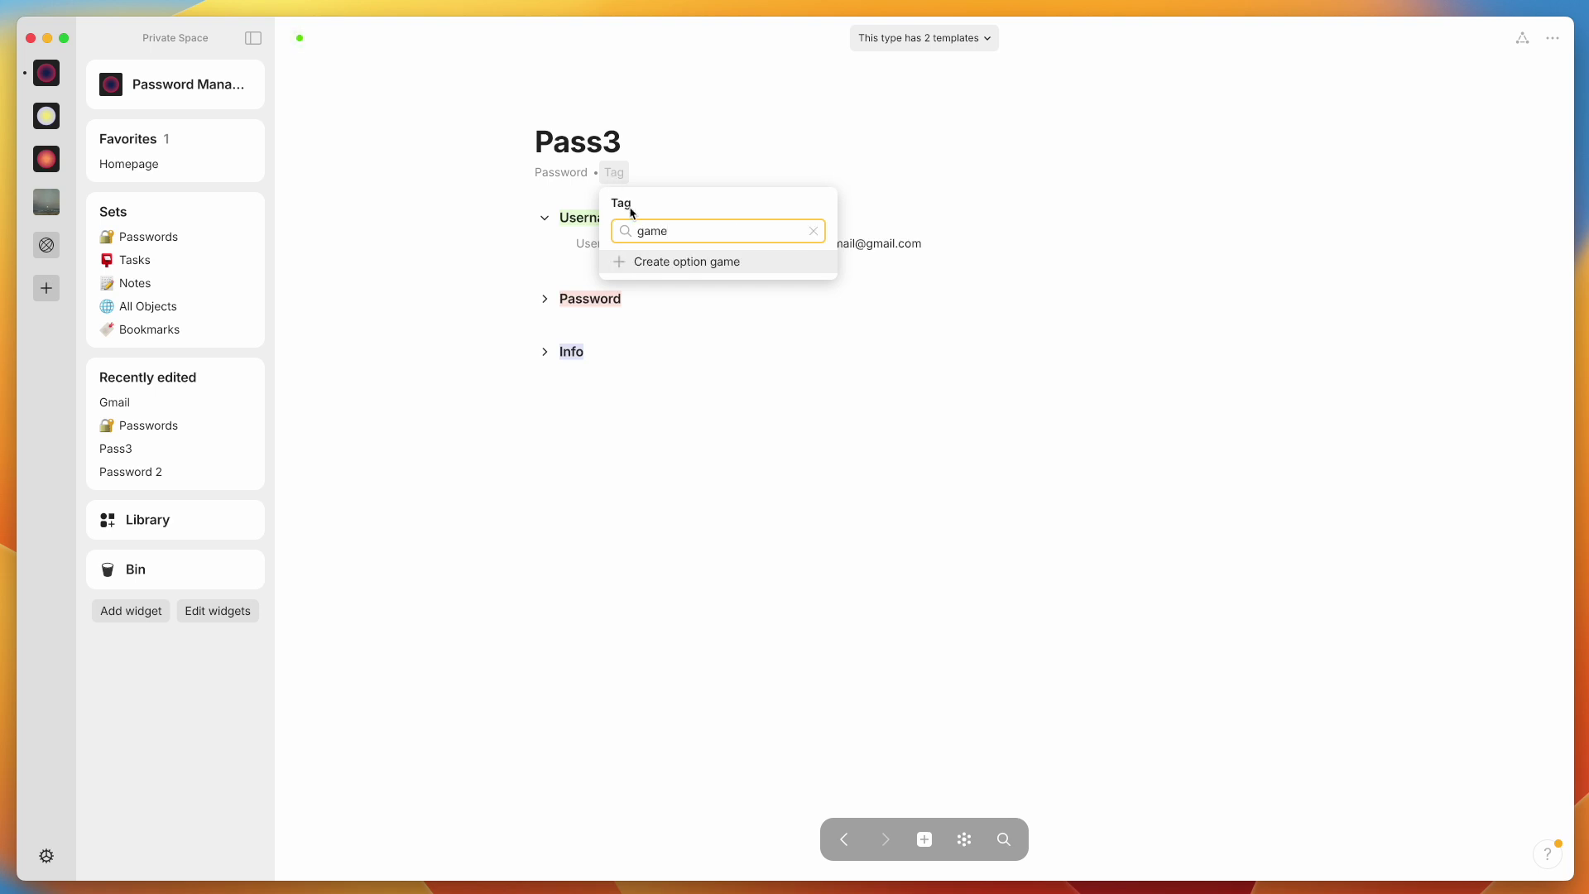
pyautogui.click(685, 261)
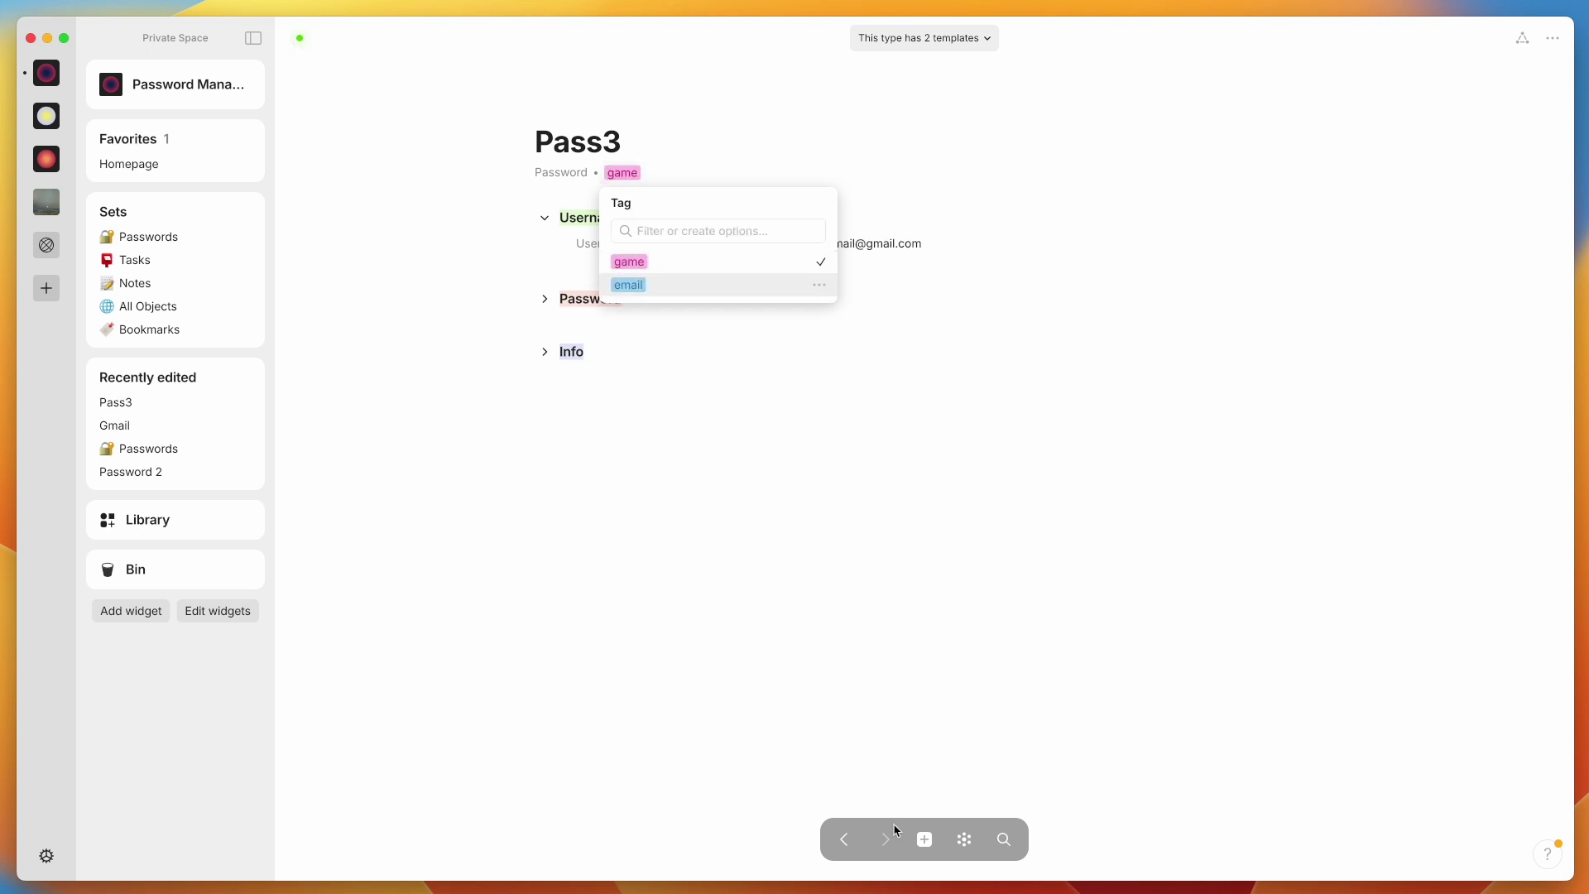
pyautogui.click(844, 839)
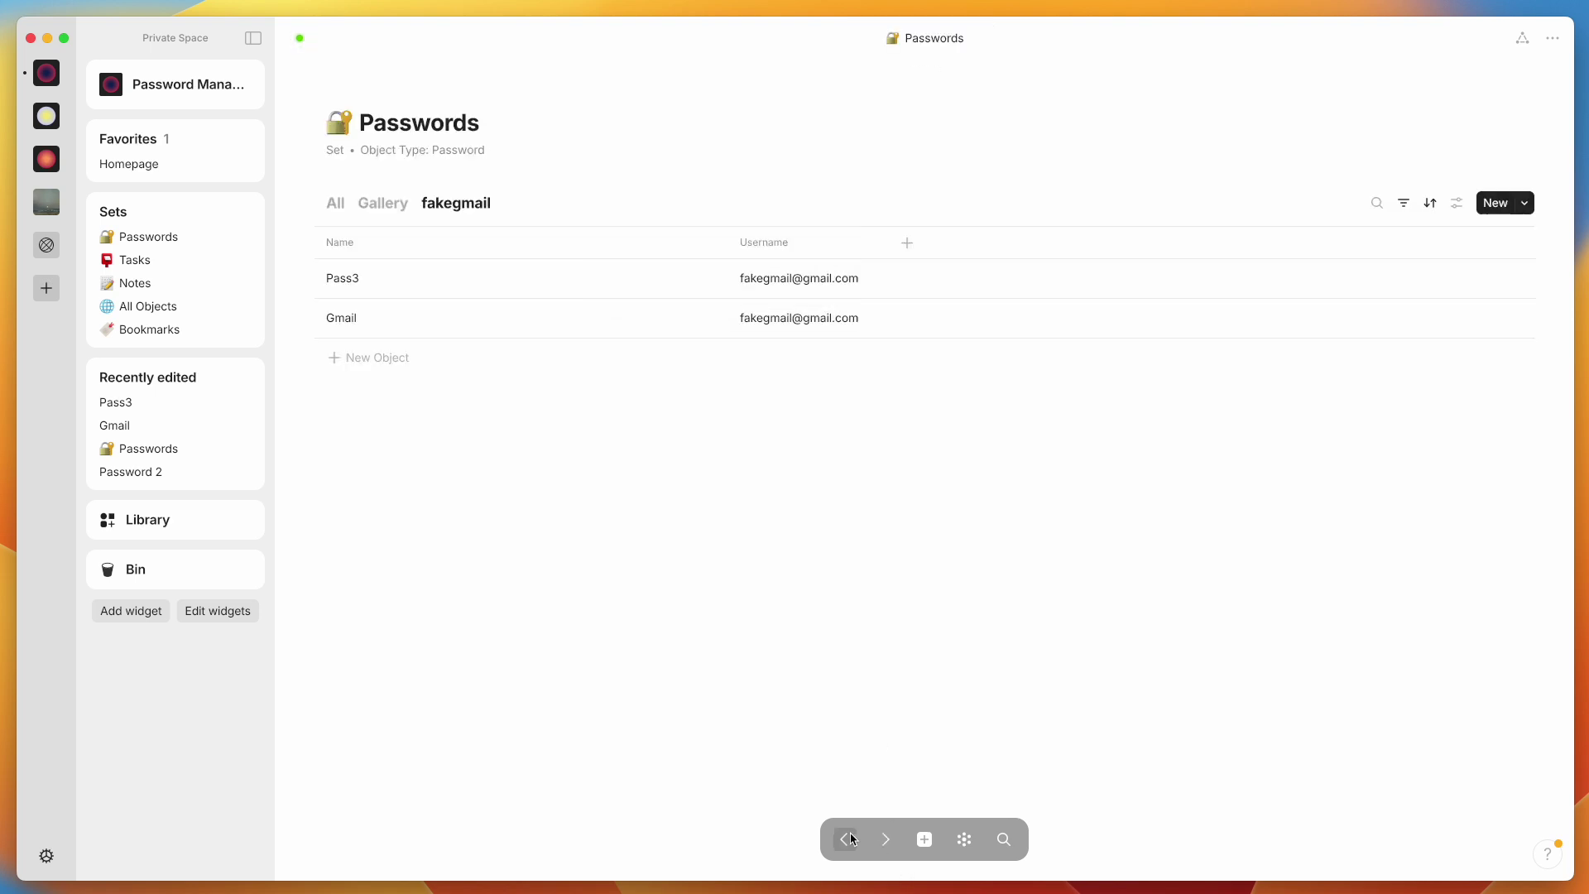
# Add a Tag filter 'Has all of' game to the fakegmail view, leaving only Pass3
pyautogui.click(1404, 206)
pyautogui.click(1306, 295)
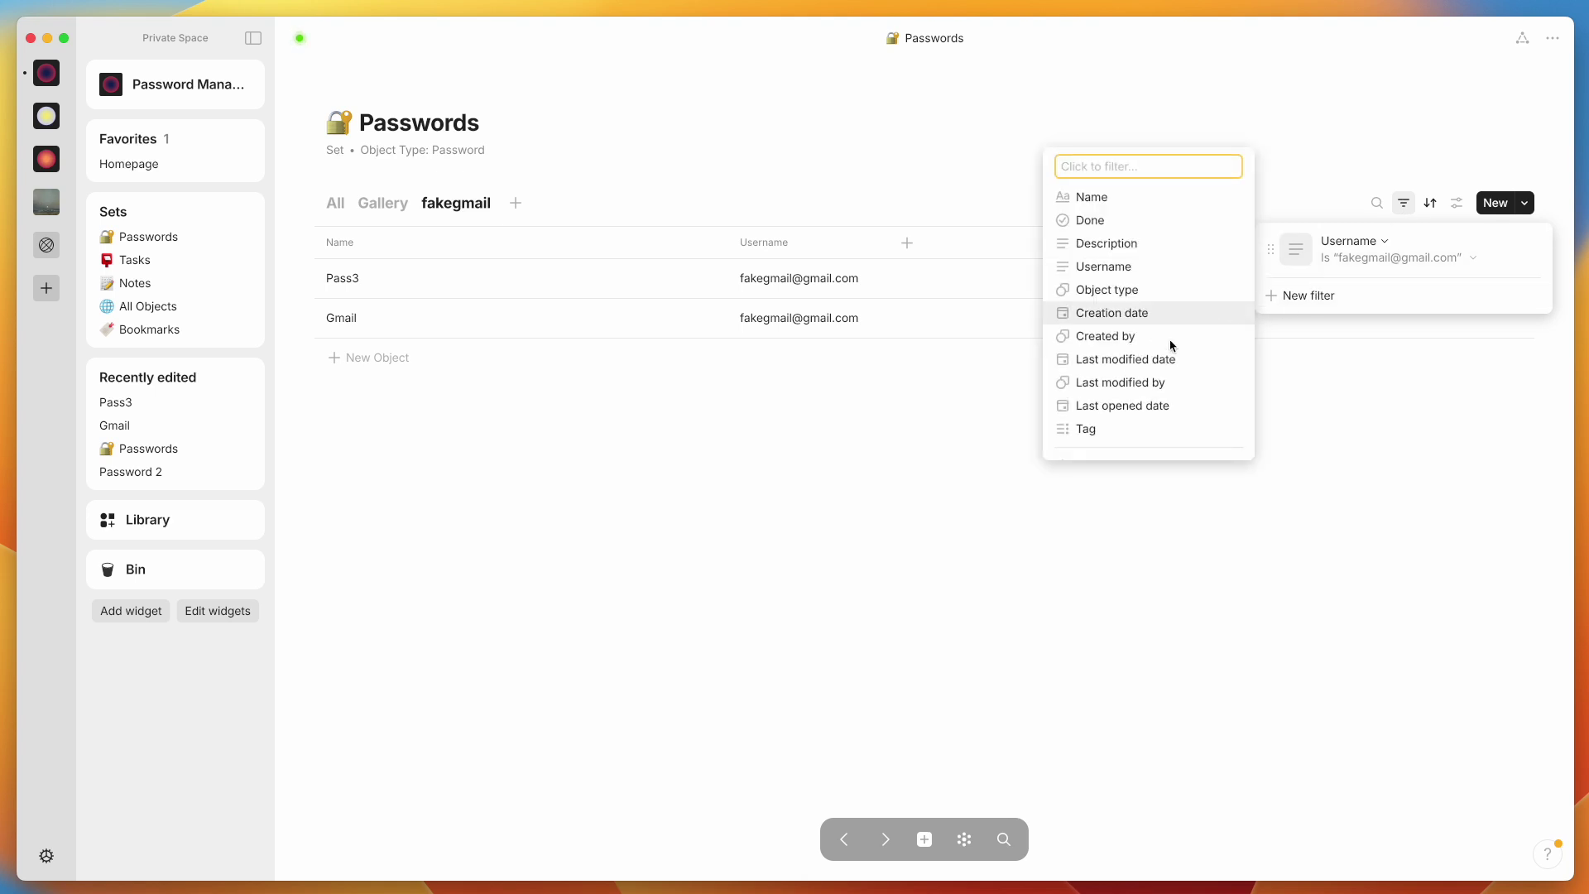
pyautogui.click(1117, 427)
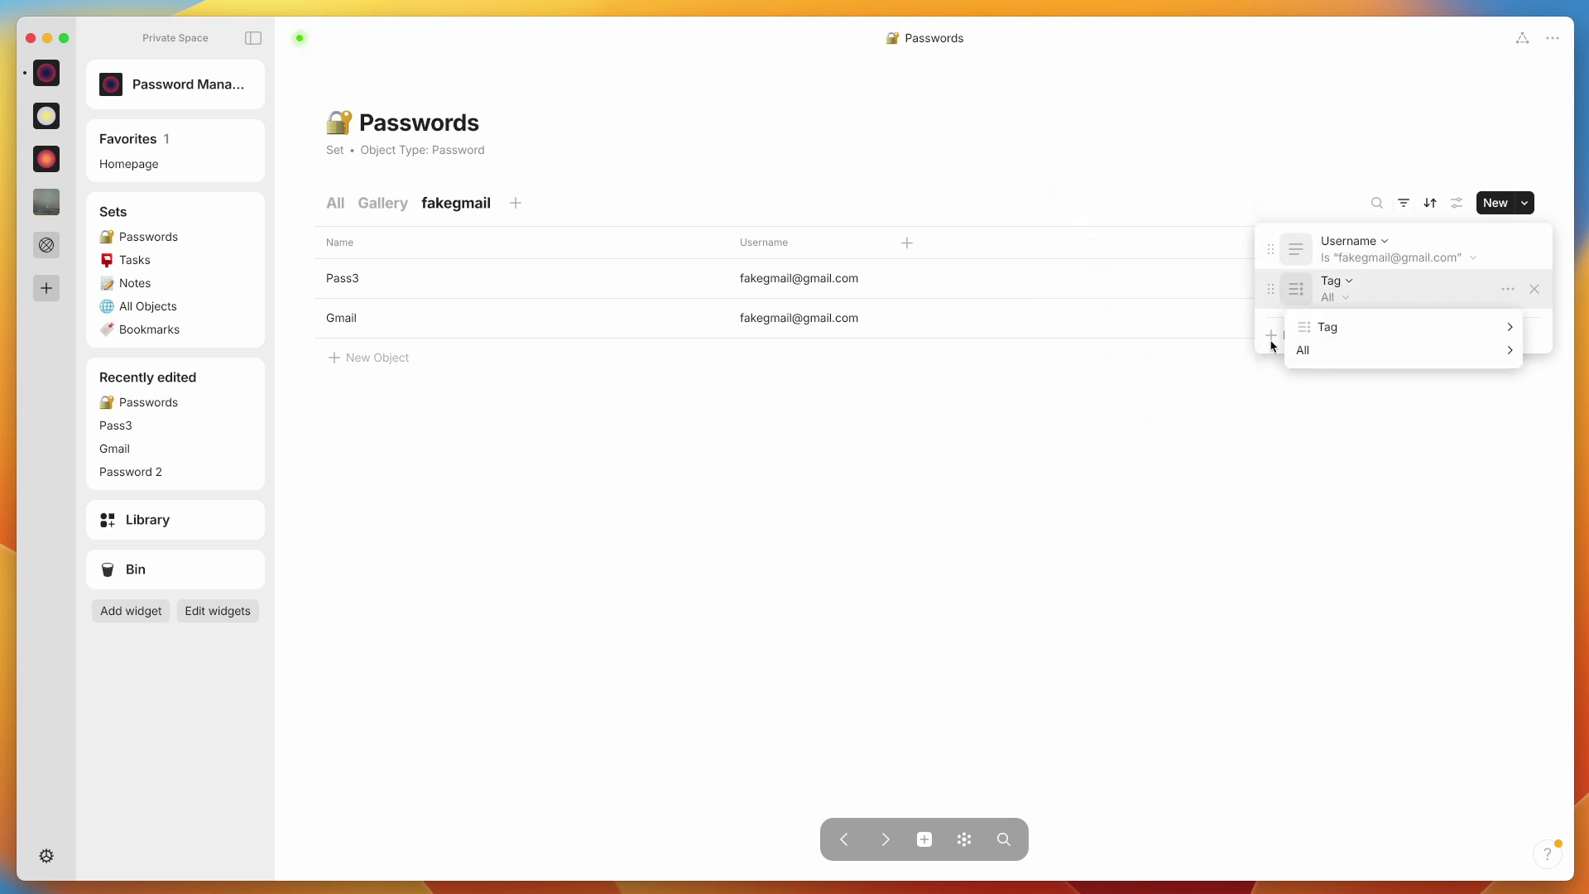
pyautogui.moveTo(1316, 351)
pyautogui.click(1179, 337)
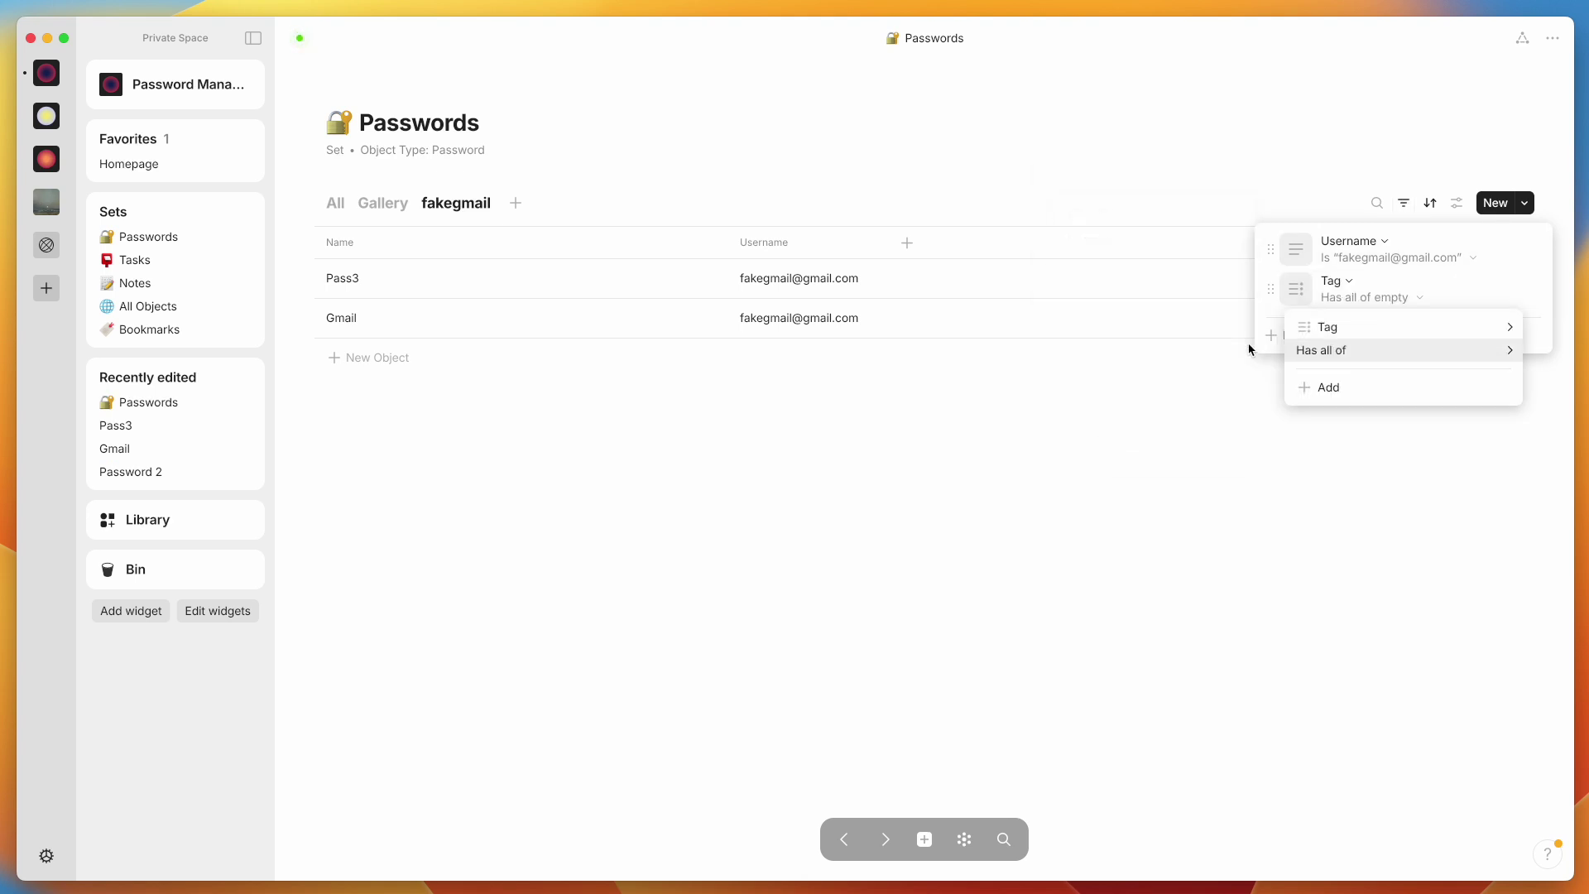
pyautogui.click(1371, 398)
pyautogui.click(1358, 454)
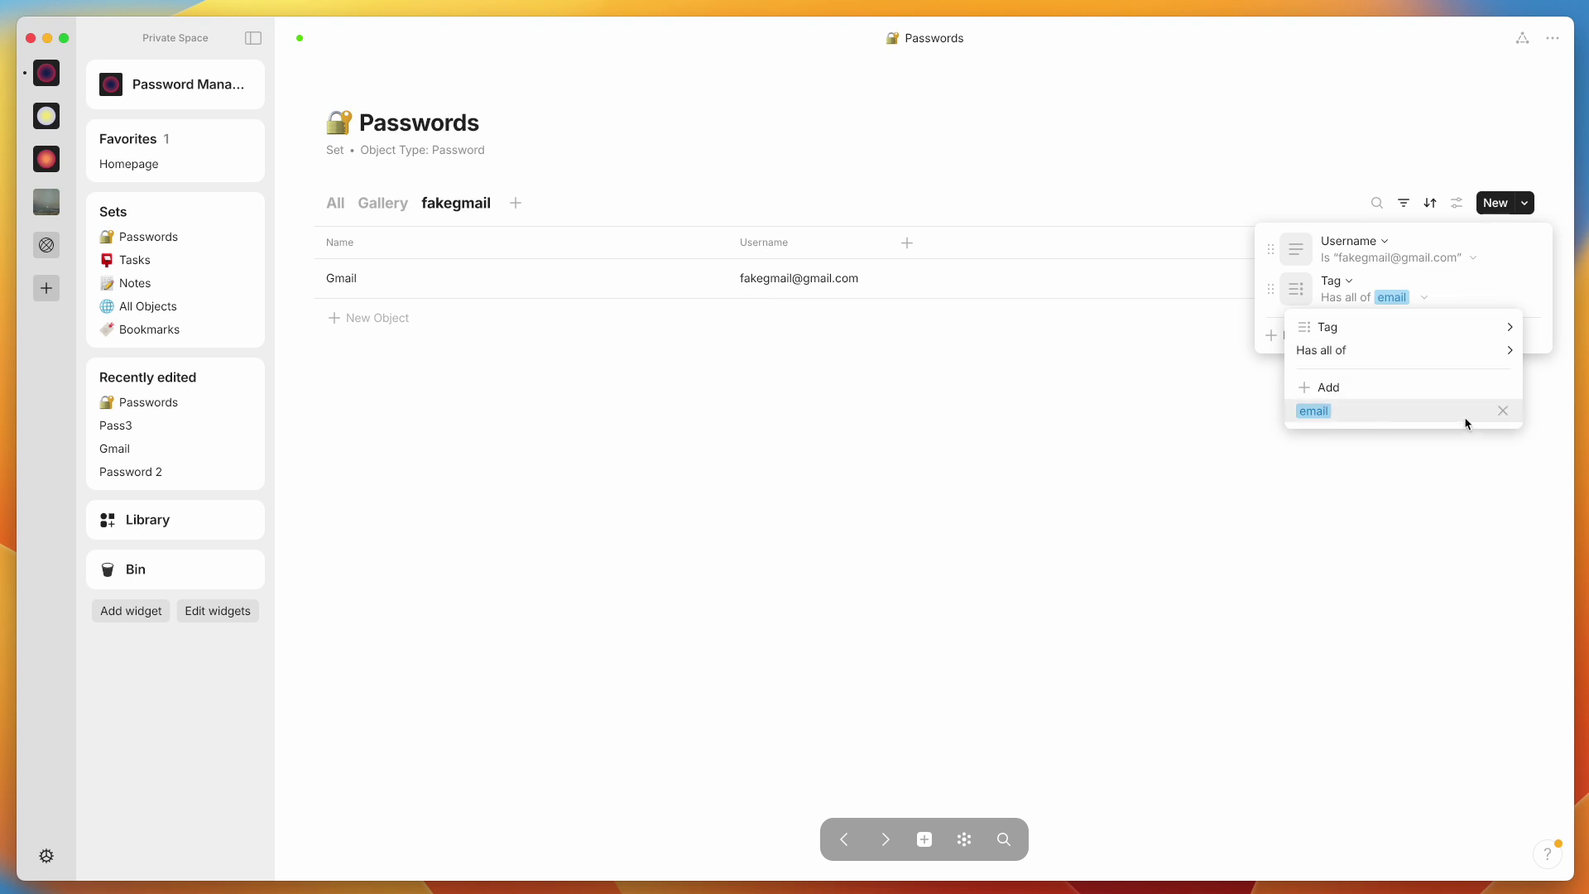
pyautogui.click(1502, 411)
pyautogui.click(1334, 389)
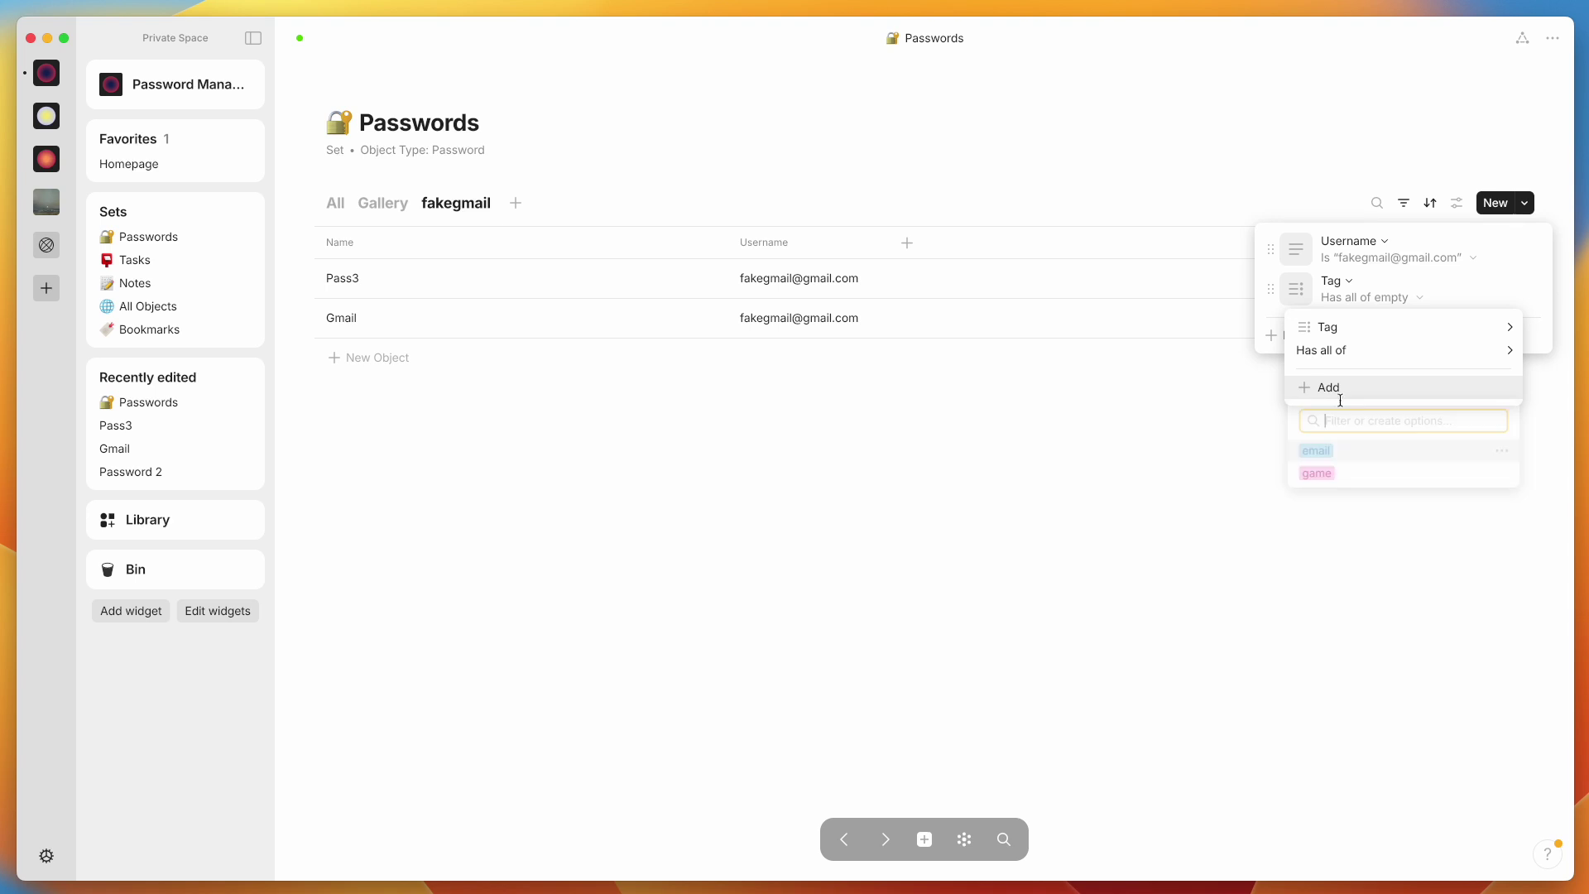
pyautogui.click(1324, 475)
pyautogui.click(629, 478)
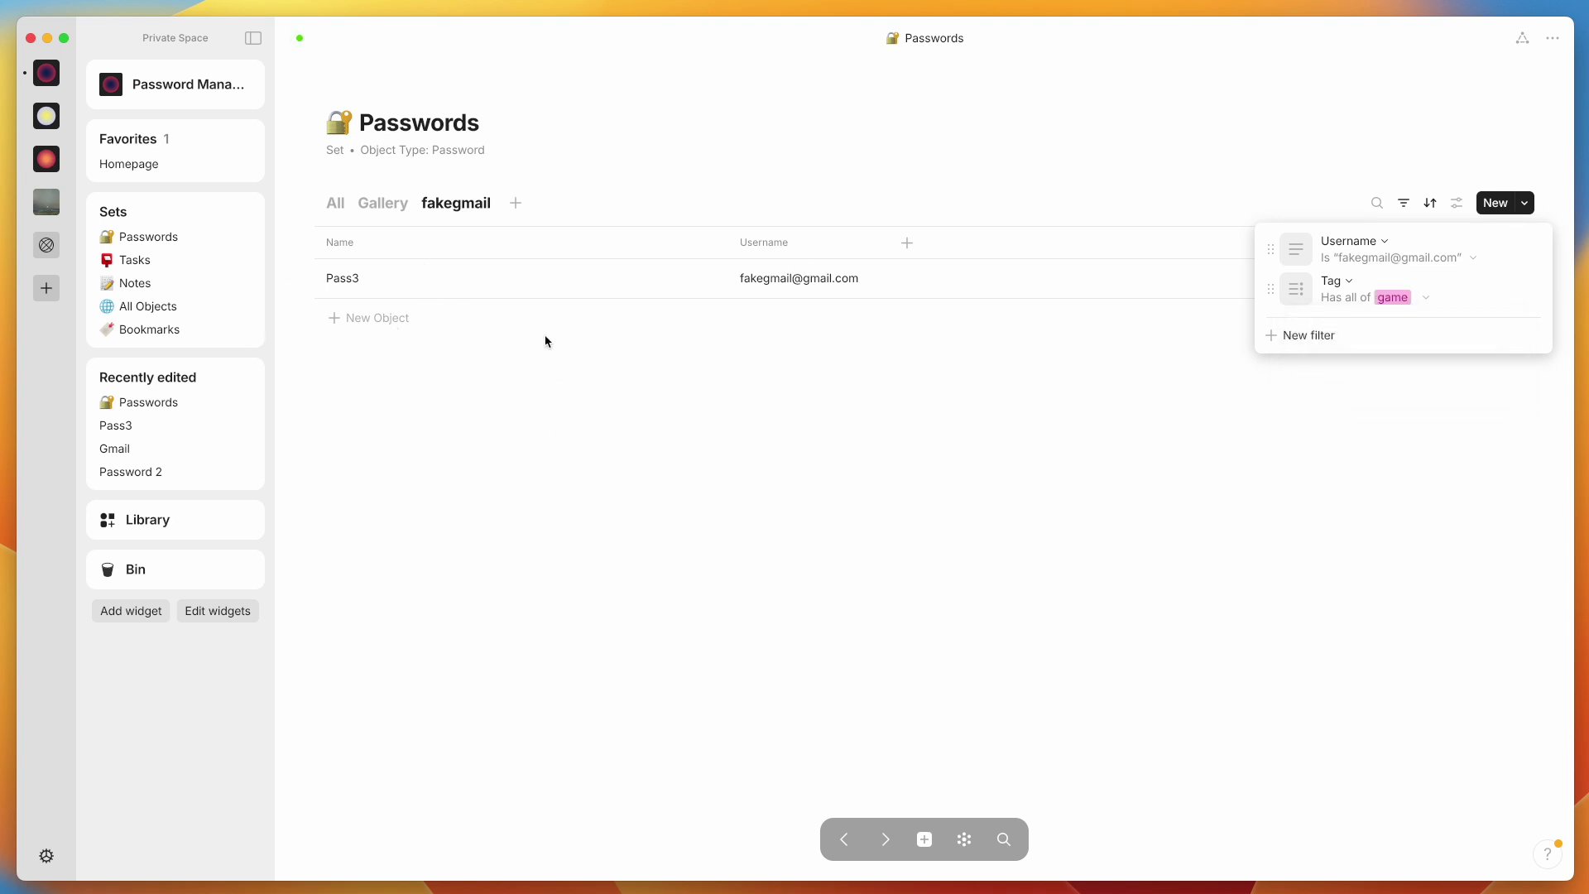
pyautogui.click(519, 466)
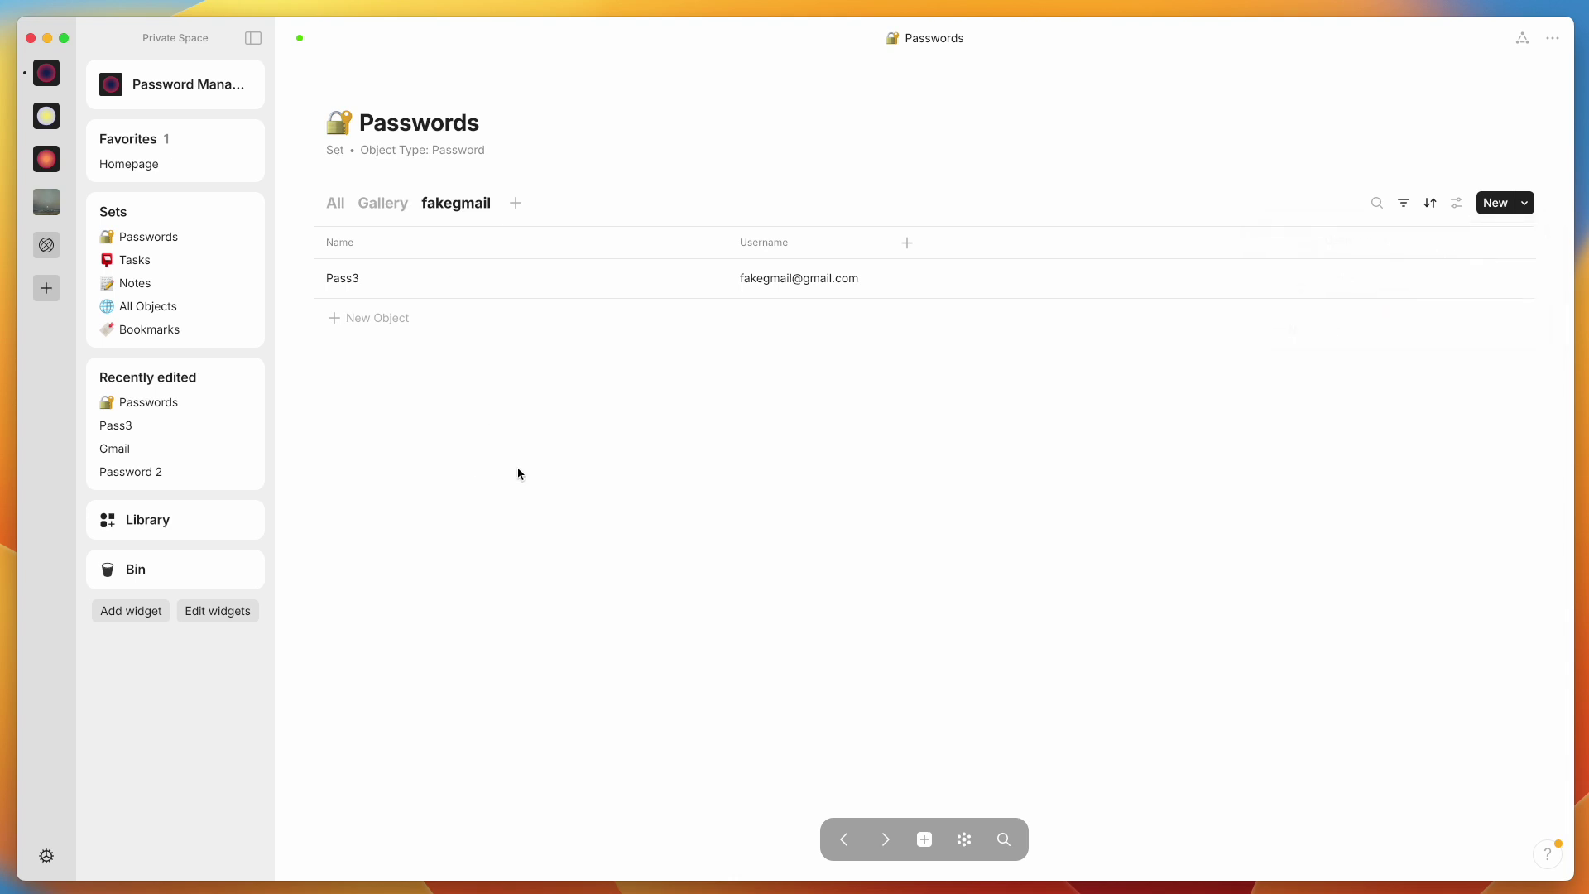
pyautogui.click(1404, 204)
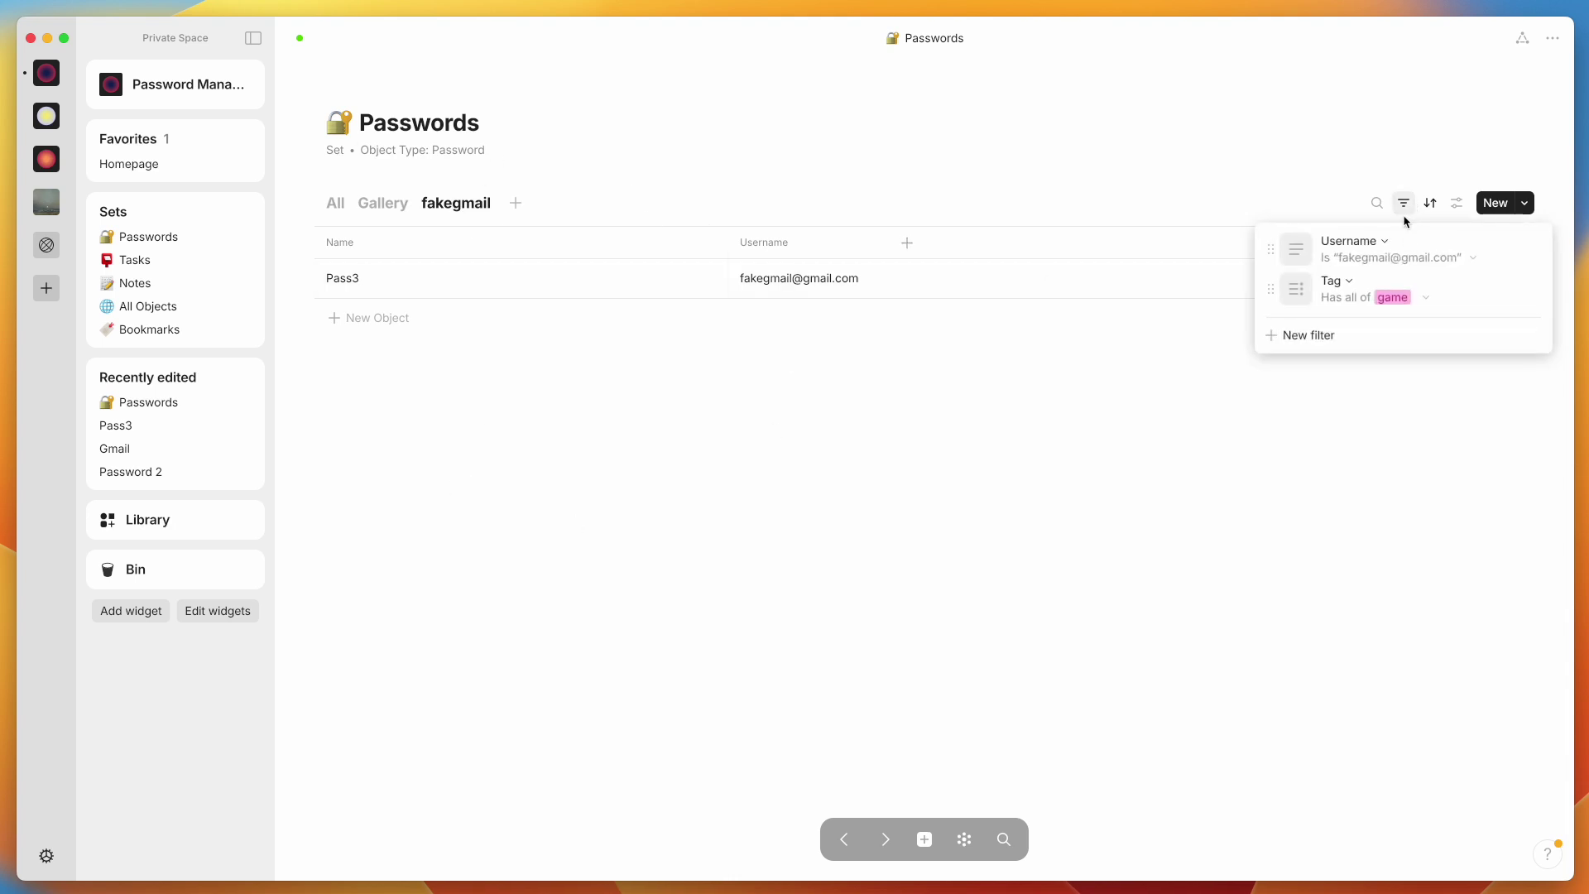
pyautogui.click(918, 478)
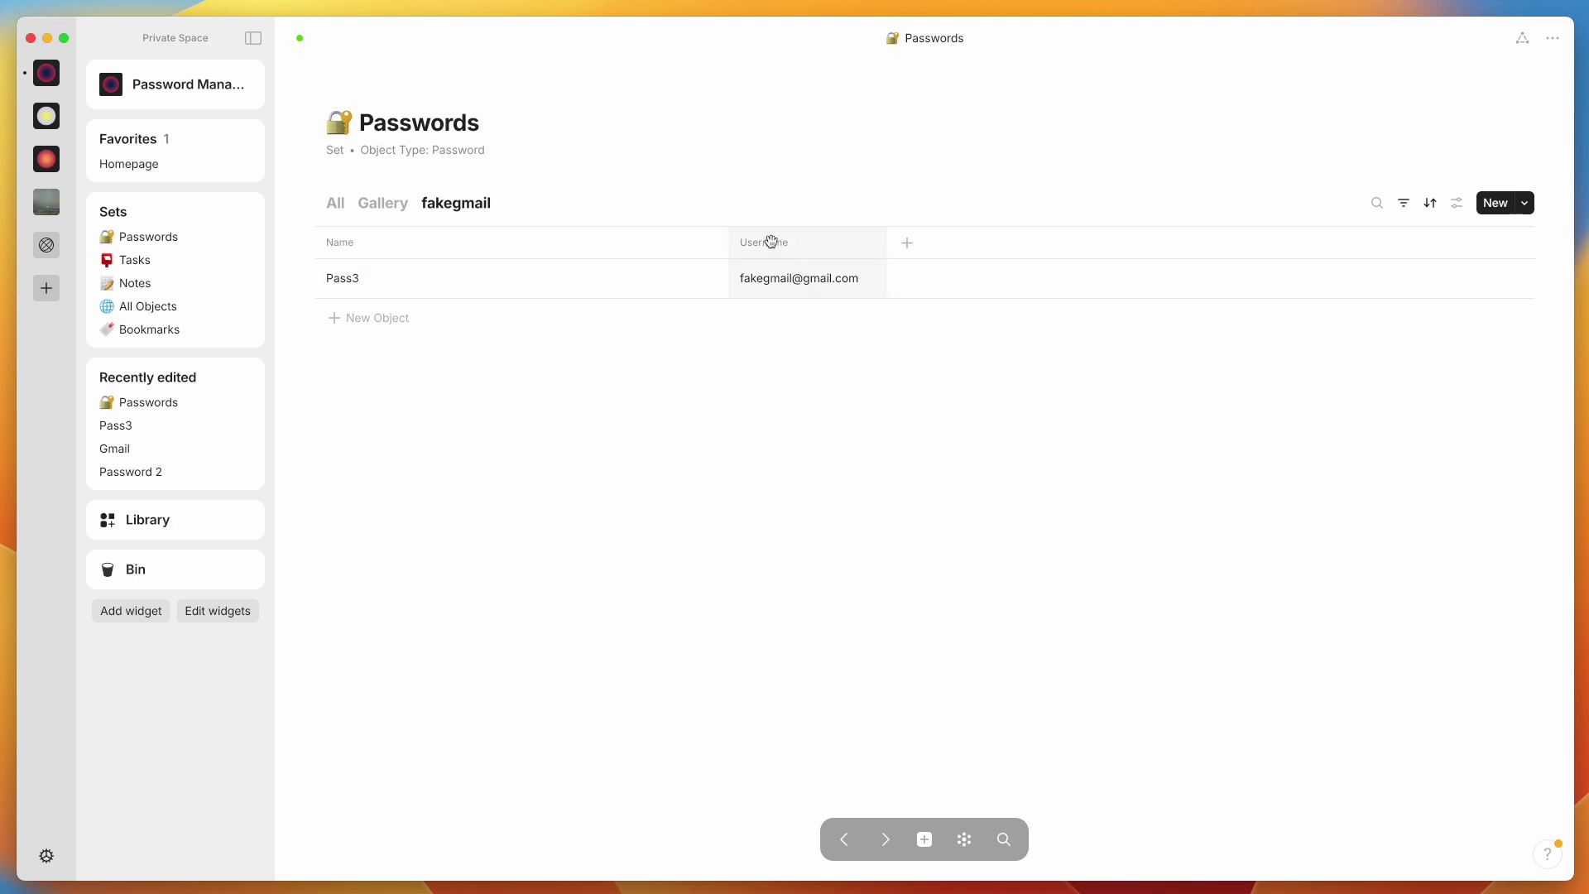
pyautogui.click(500, 285)
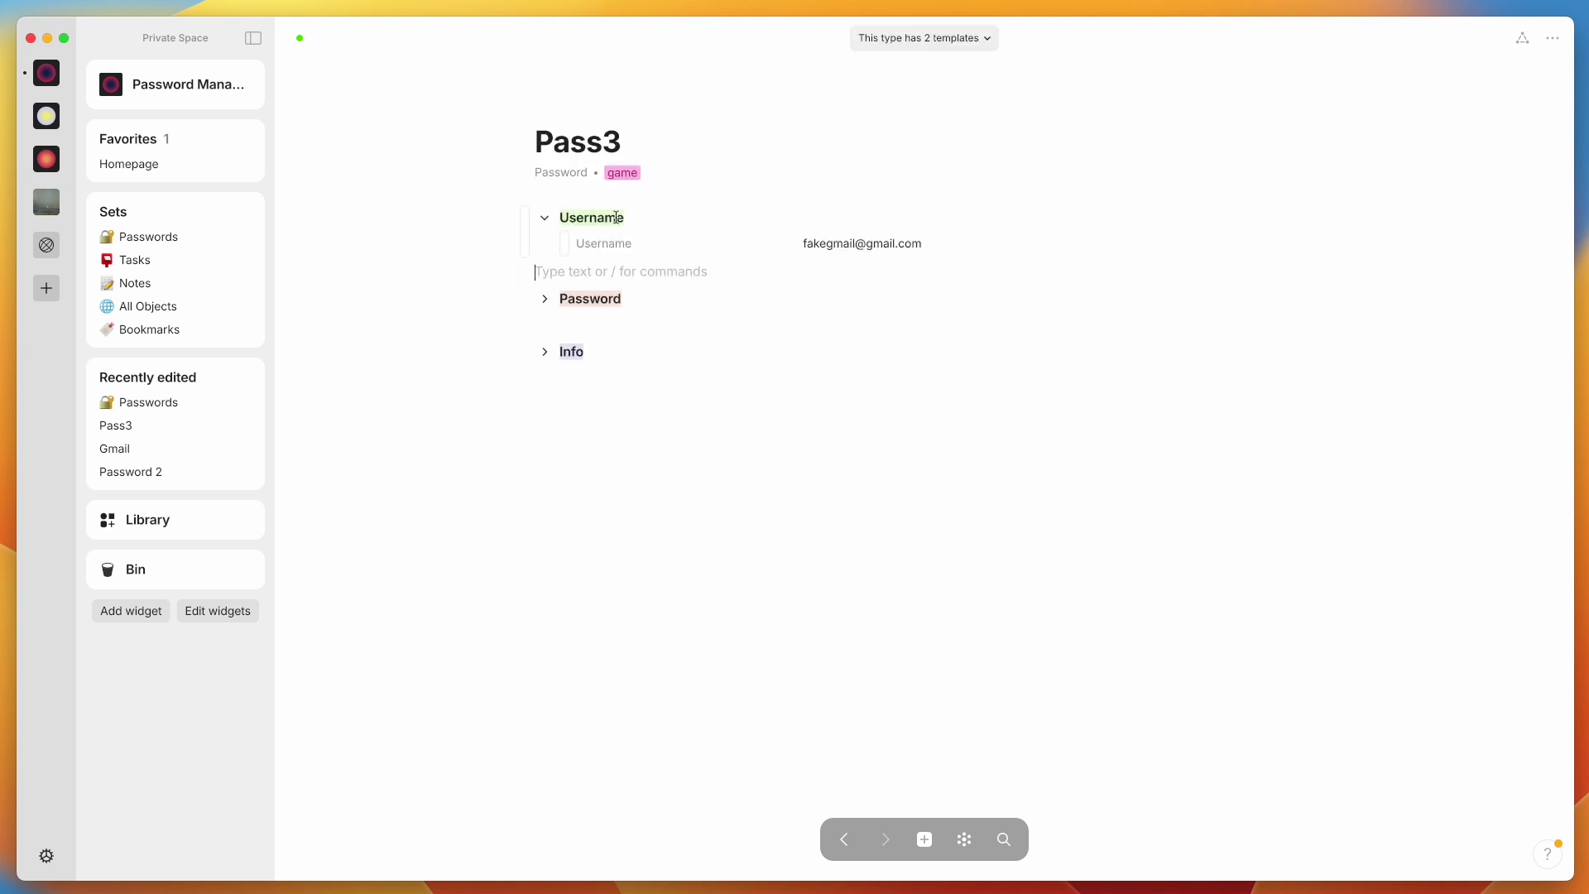
pyautogui.click(842, 839)
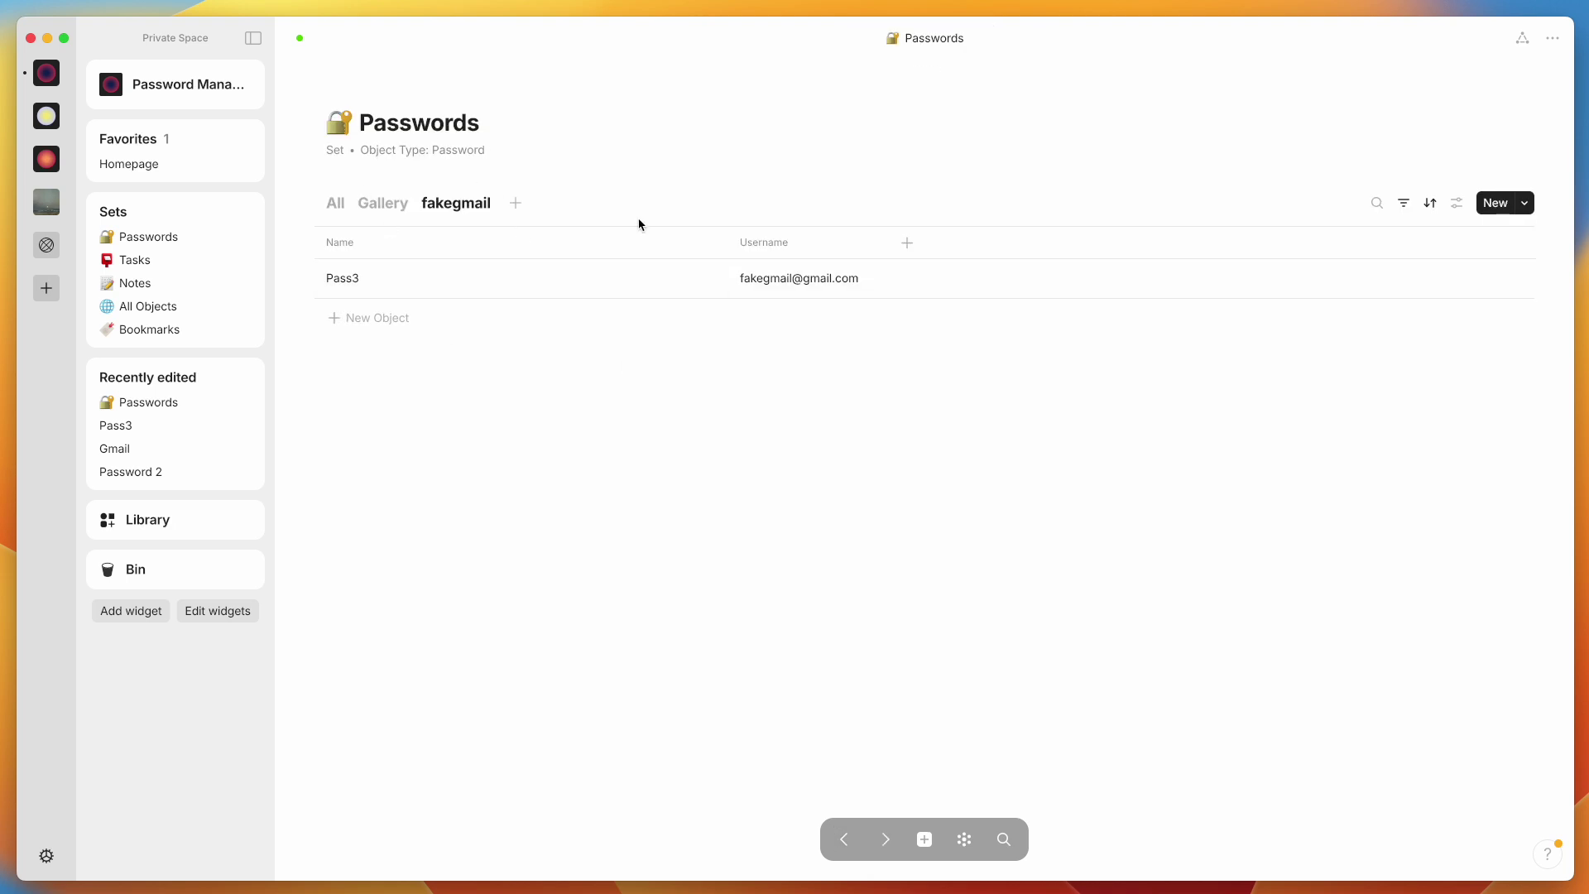